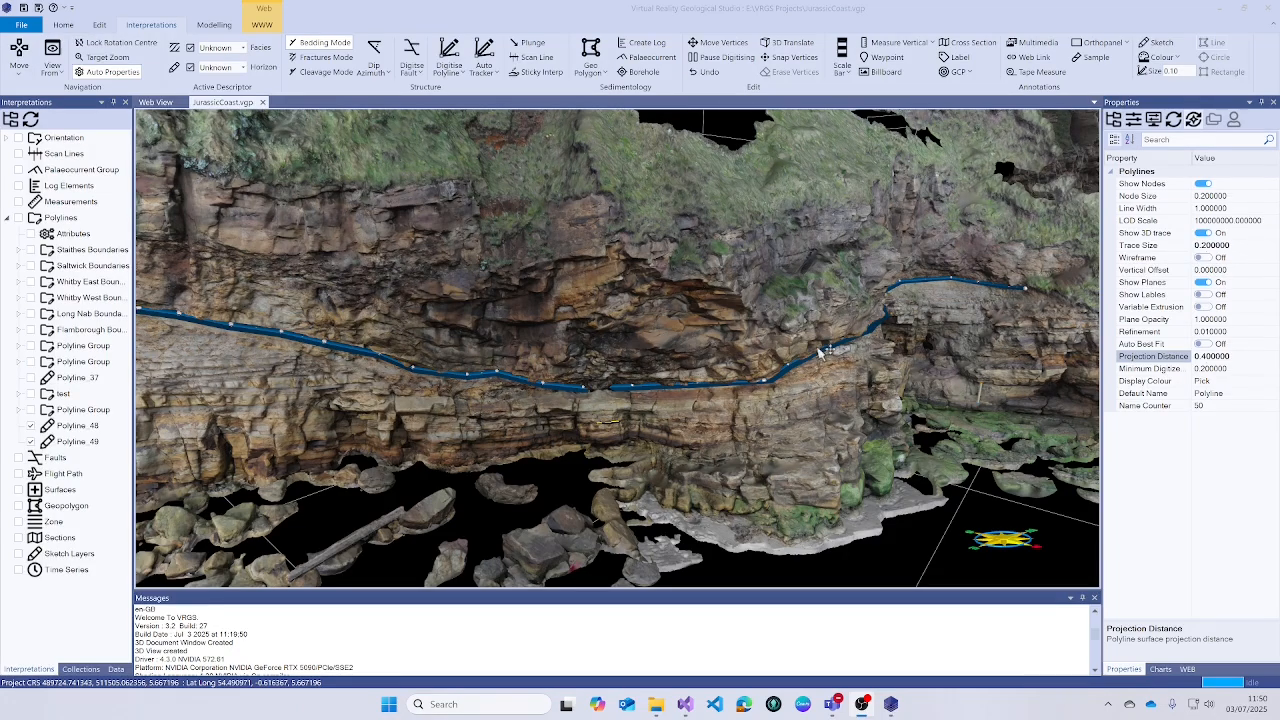
- Orbit over the cliff model and add a new ortho panel on it
{"action": "left_click_drag", "start_coordinate": [775, 396], "coordinate": [696, 414]}
{"action": "right_click_drag", "start_coordinate": [696, 414], "coordinate": [695, 281]}
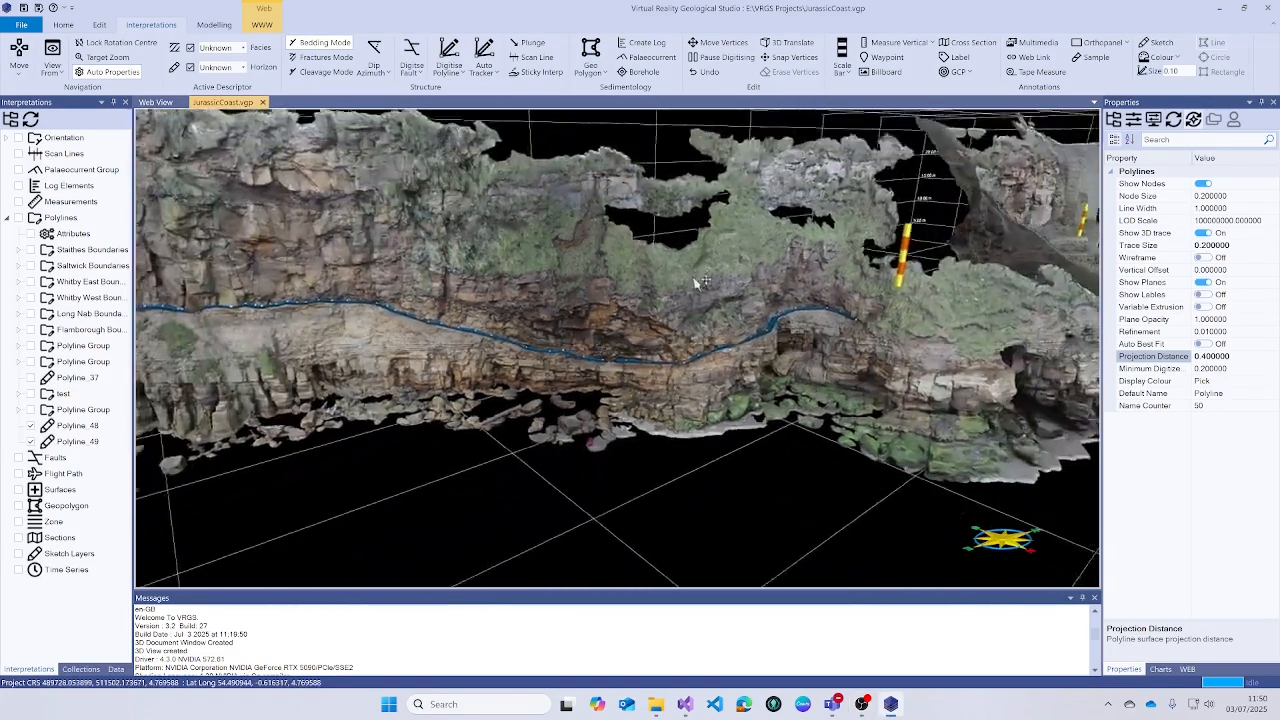
{"action": "left_click_drag", "start_coordinate": [695, 283], "coordinate": [581, 306]}
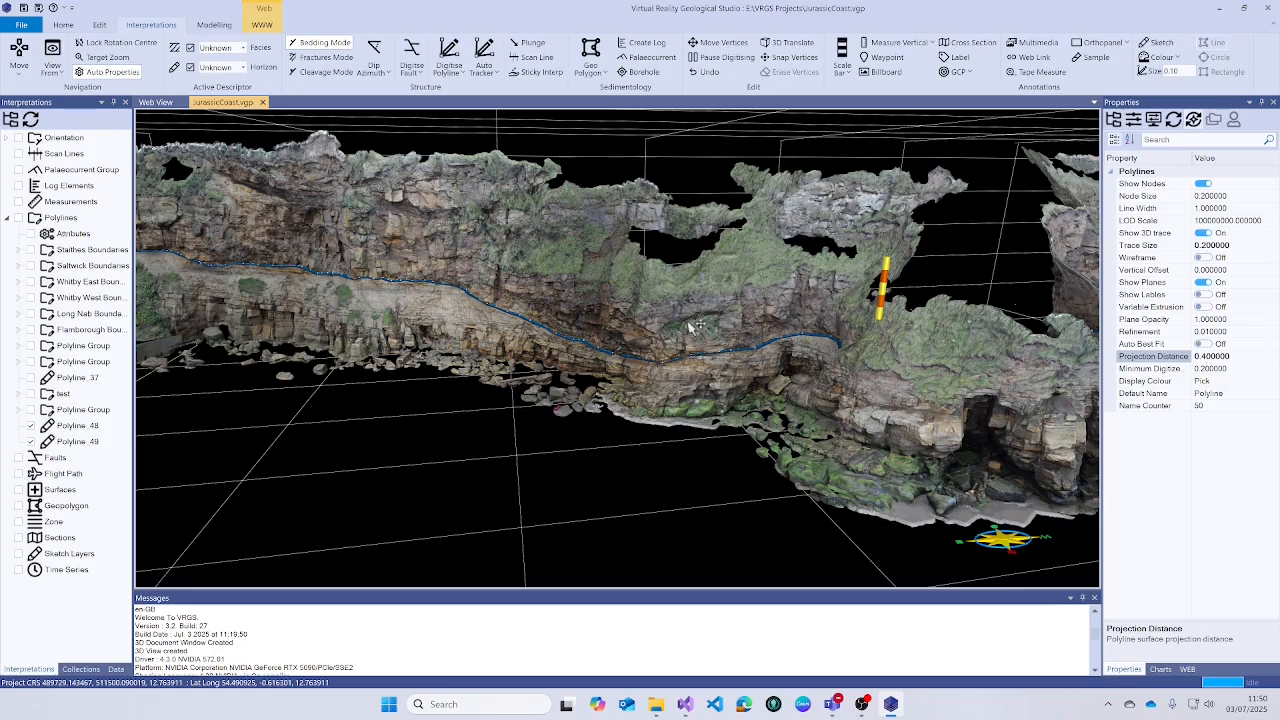
{"action": "scroll", "coordinate": [697, 325], "scroll_direction": "up", "scroll_amount": 5}
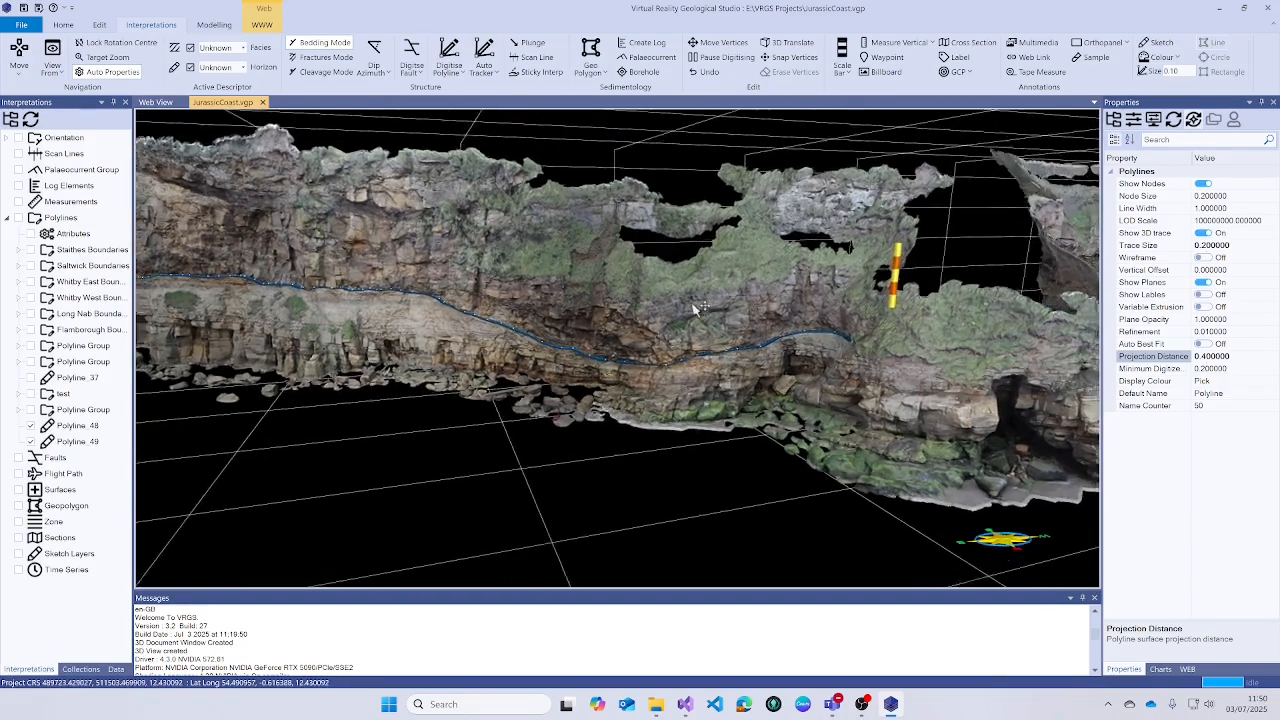
{"action": "scroll", "coordinate": [711, 366], "scroll_direction": "up", "scroll_amount": 3}
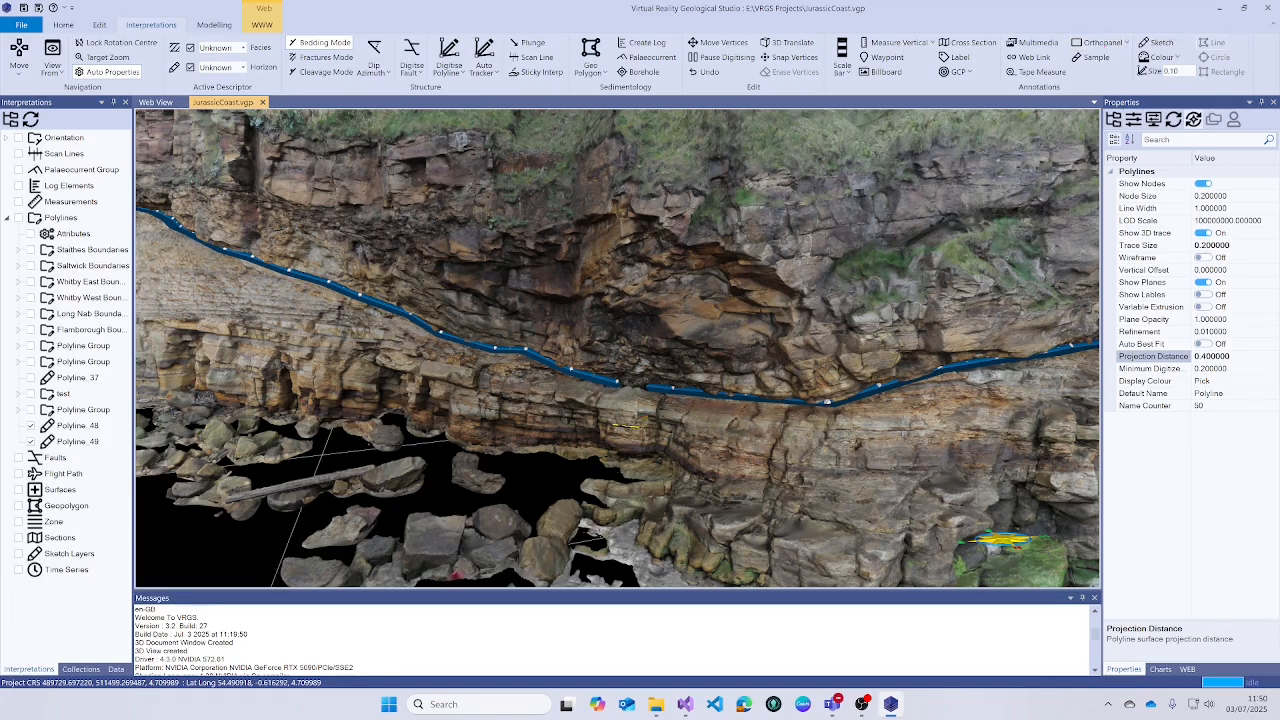
{"action": "left_click_drag", "start_coordinate": [638, 415], "coordinate": [642, 477]}
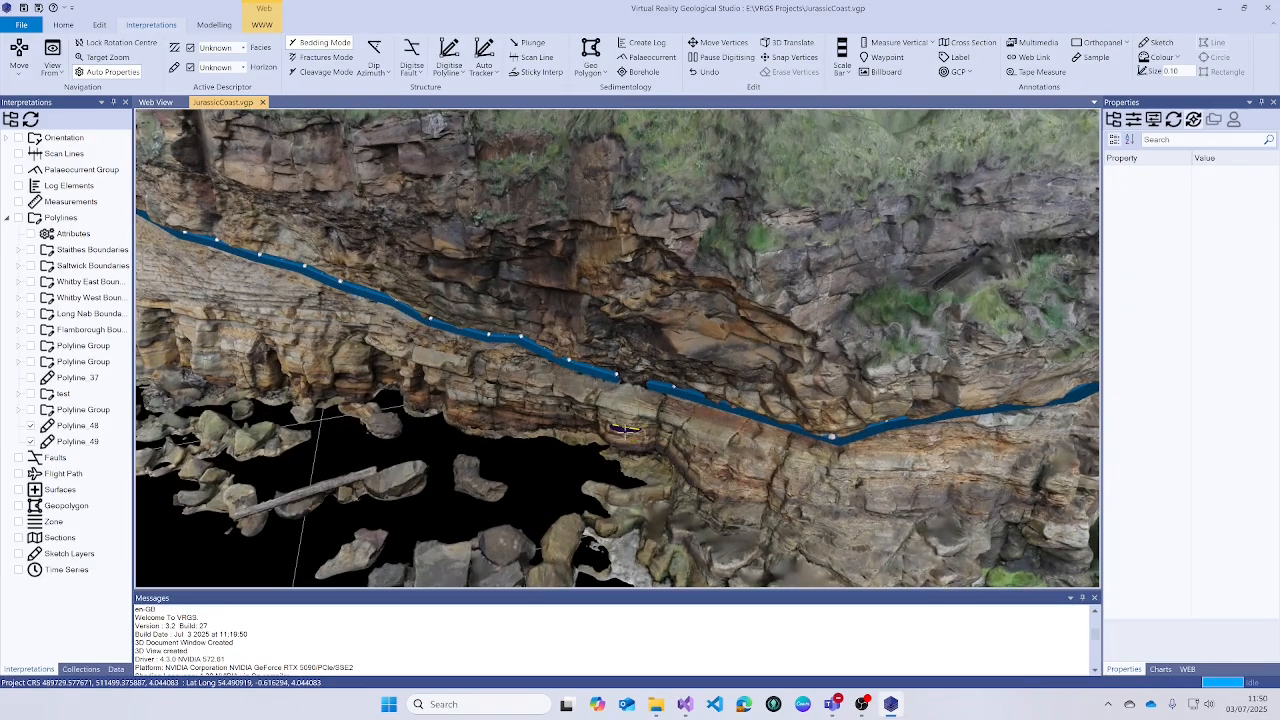
{"action": "left_click", "coordinate": [624, 430]}
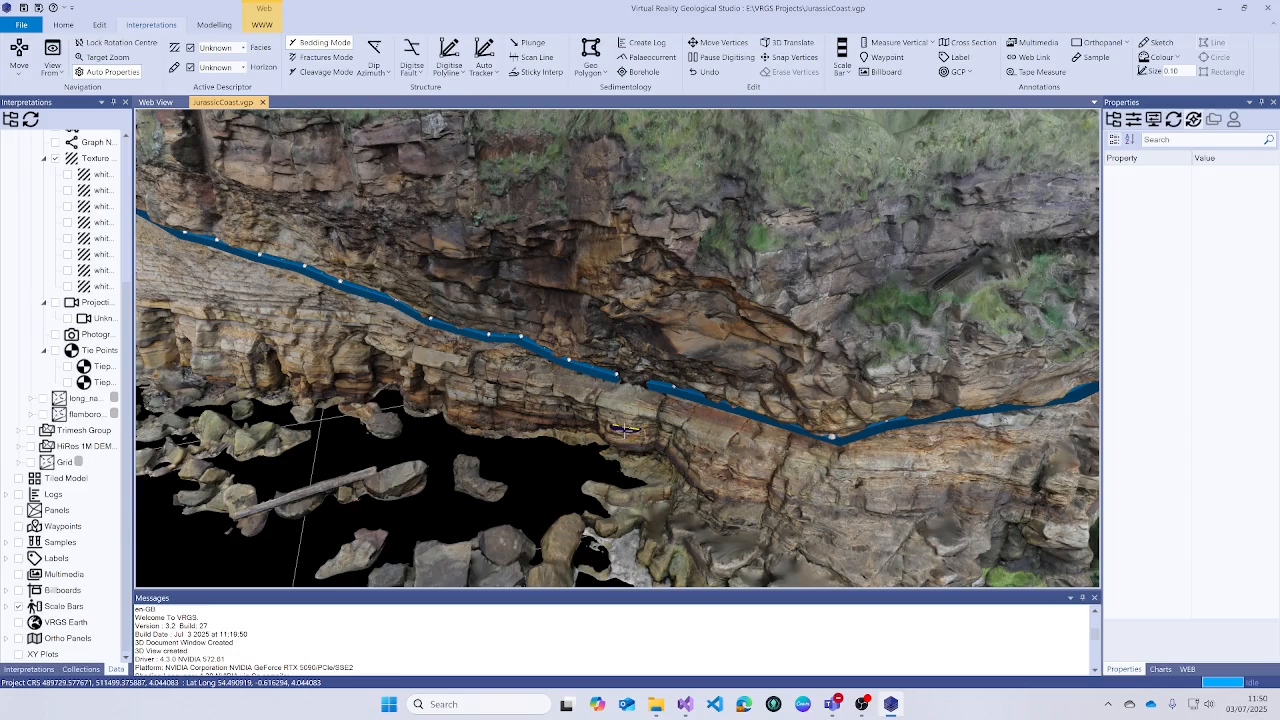
{"action": "left_click_drag", "start_coordinate": [626, 437], "coordinate": [637, 400]}
{"action": "scroll", "coordinate": [649, 394], "scroll_direction": "down", "scroll_amount": 4}
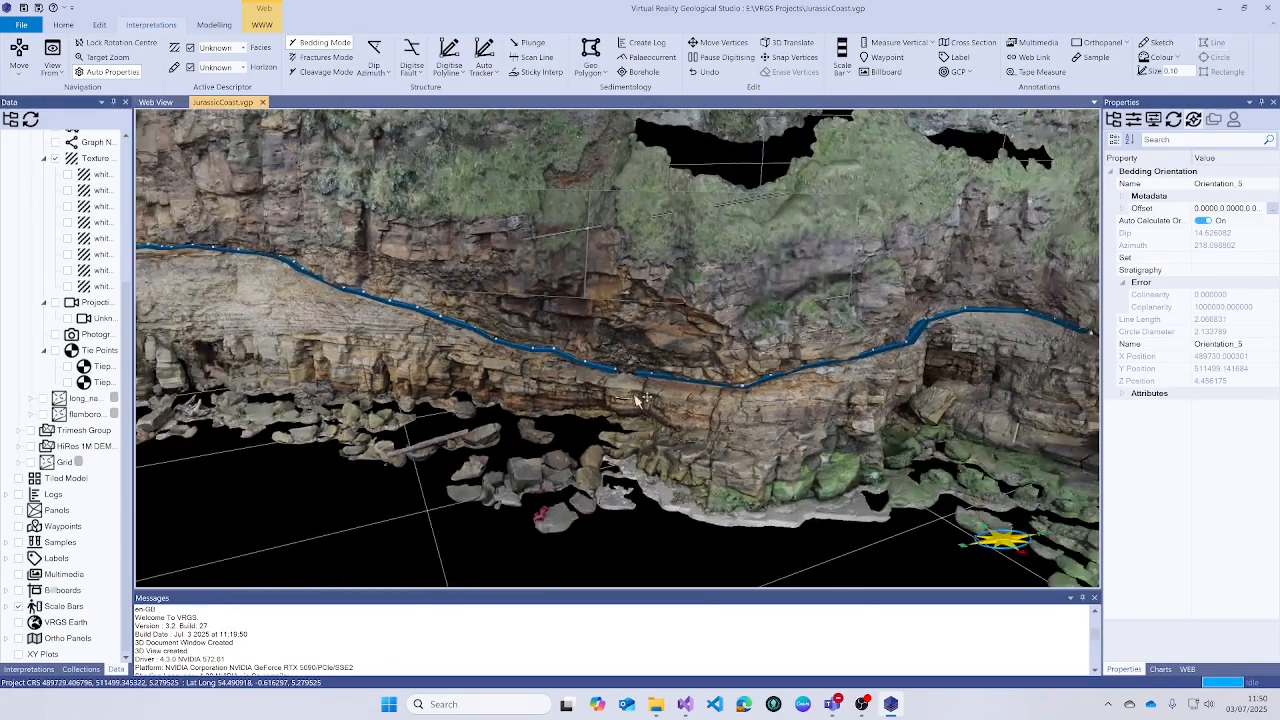
{"action": "left_click", "coordinate": [607, 285]}
{"action": "mouse_move", "coordinate": [606, 279]}
{"action": "left_mouse_down"}
{"action": "mouse_move", "coordinate": [608, 264]}
{"action": "mouse_move", "coordinate": [608, 283]}
{"action": "mouse_move", "coordinate": [618, 279]}
{"action": "left_mouse_up"}
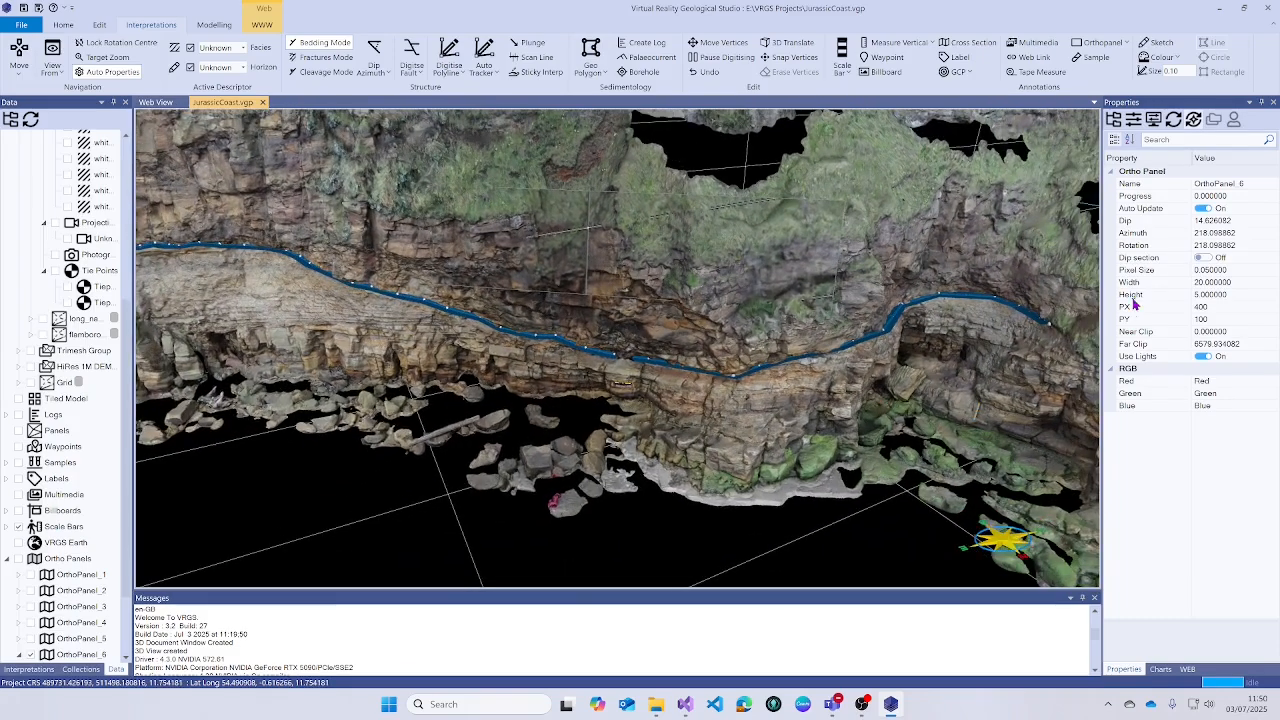
- Set the ortho panel's Width to 150 and Height to 30
{"action": "left_click", "coordinate": [1192, 285]}
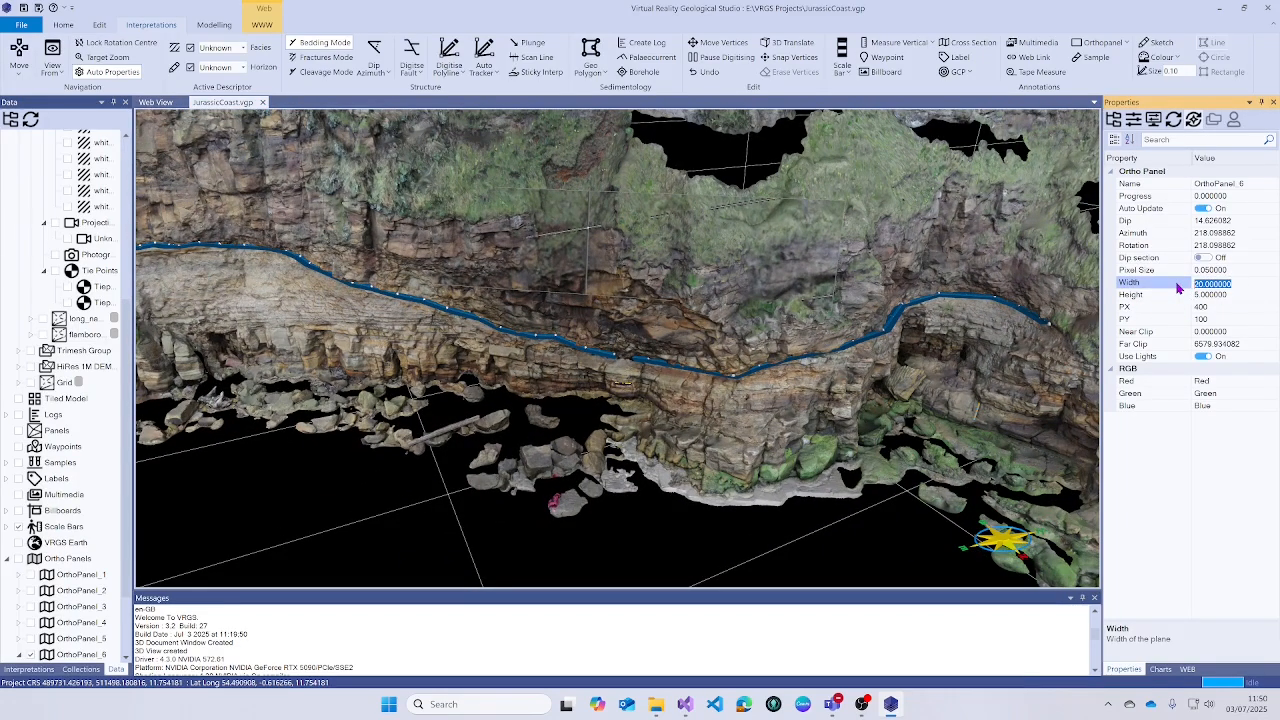
{"action": "type", "text": "150"}
{"action": "key", "text": "Return"}
{"action": "left_click", "coordinate": [1255, 298]}
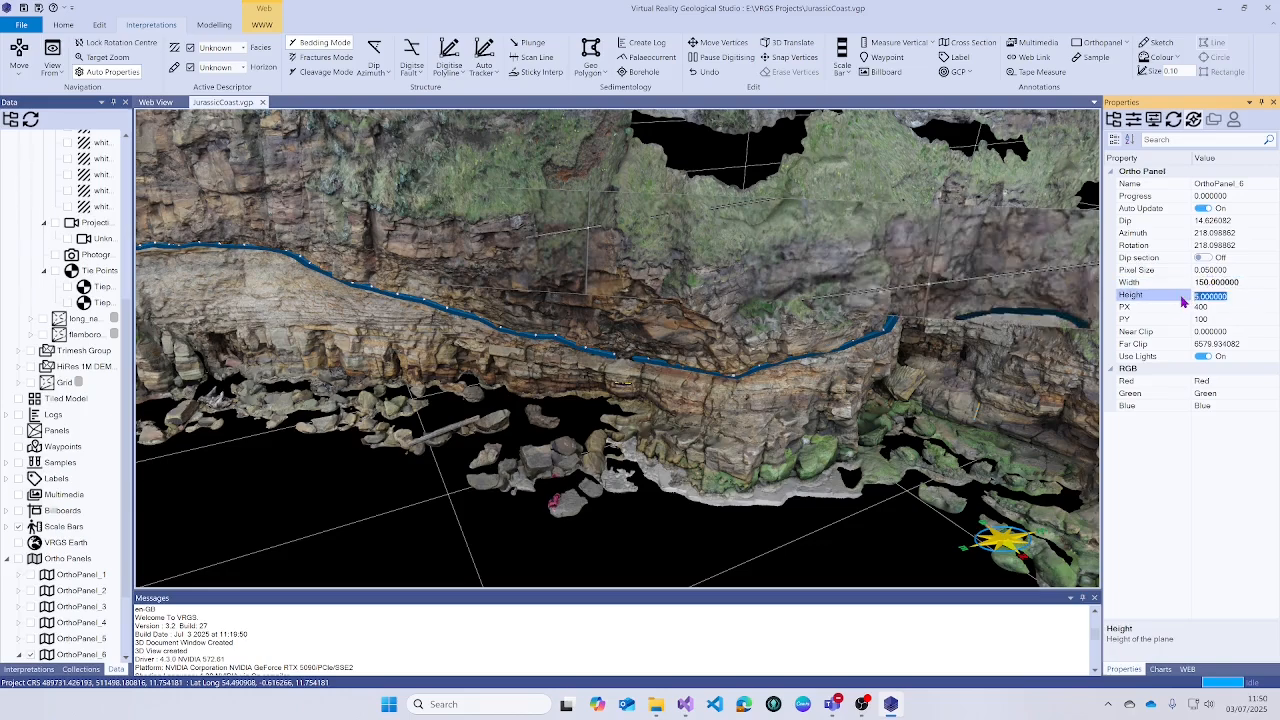
{"action": "type", "text": "30"}
{"action": "key", "text": "Return"}
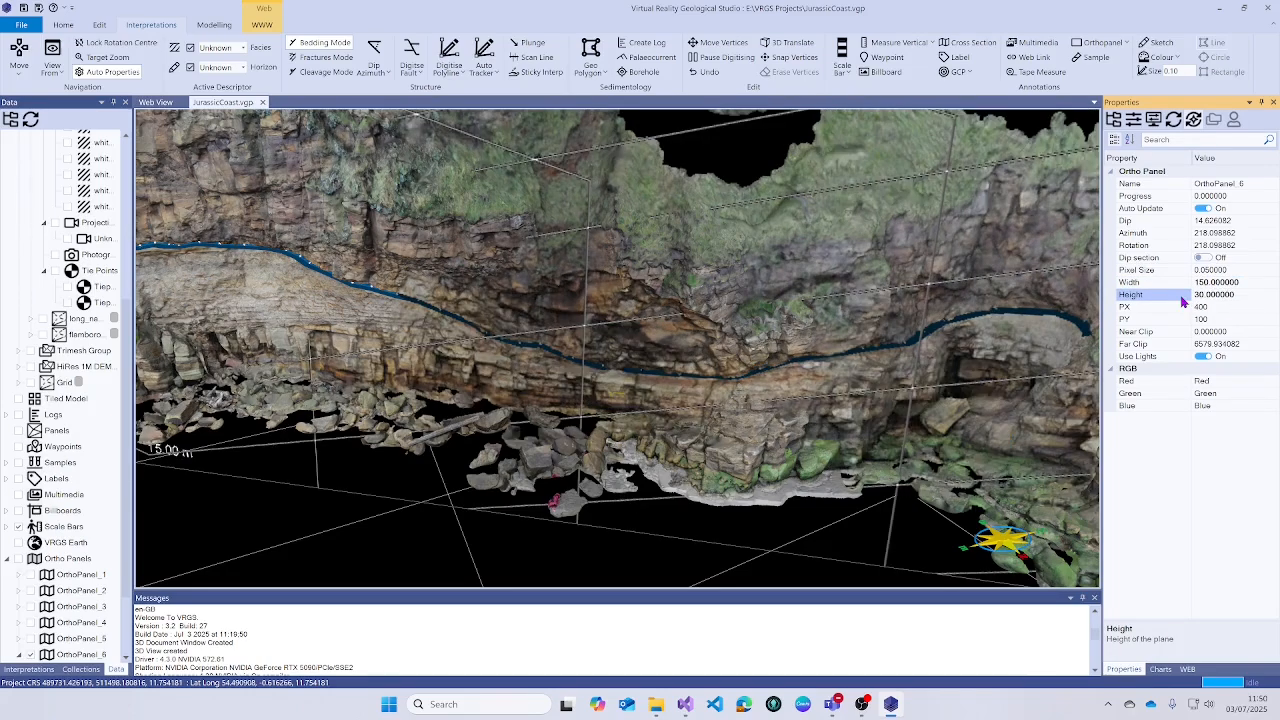
{"action": "scroll", "coordinate": [738, 322], "scroll_direction": "down", "scroll_amount": 5}
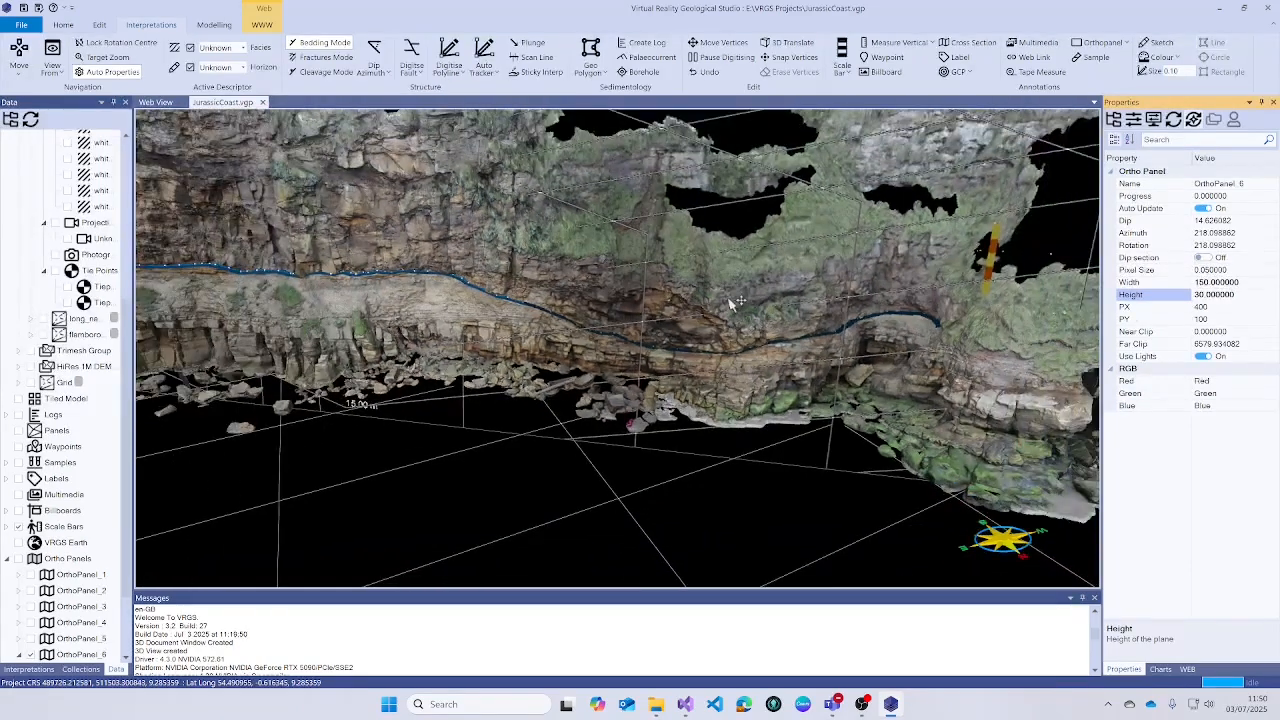
{"action": "mouse_move", "coordinate": [738, 304]}
{"action": "left_mouse_down"}
{"action": "mouse_move", "coordinate": [756, 336]}
{"action": "mouse_move", "coordinate": [756, 300]}
{"action": "left_mouse_up"}
{"action": "scroll", "coordinate": [756, 298], "scroll_direction": "down", "scroll_amount": 2}
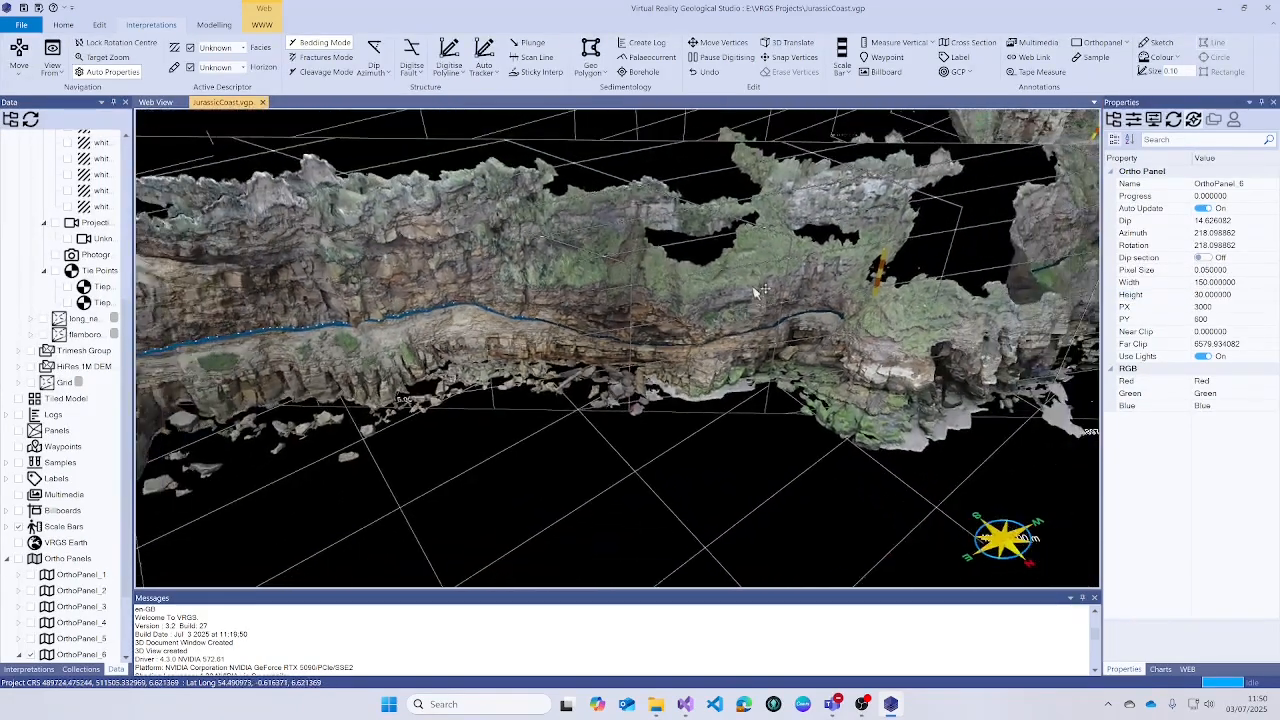
- Use 3D Translate to drag the ortho panel down and then up against the cliff face
{"action": "left_click", "coordinate": [786, 47]}
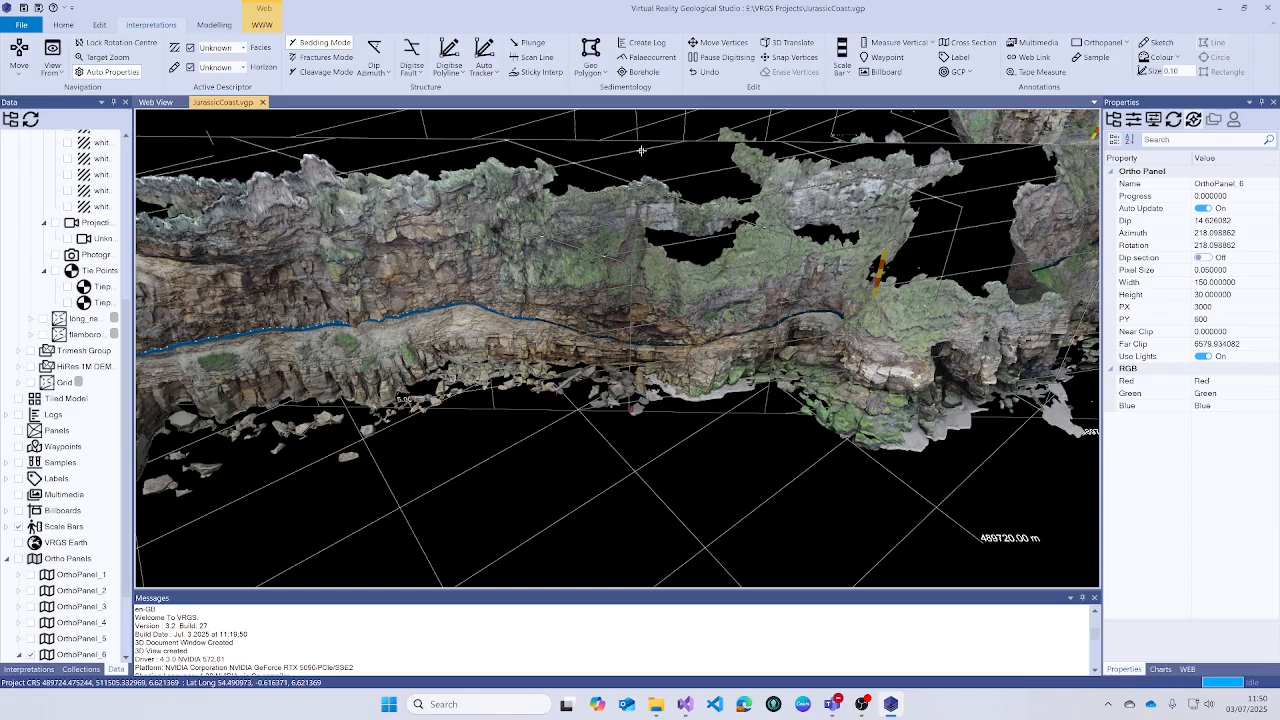
{"action": "left_click", "coordinate": [604, 237]}
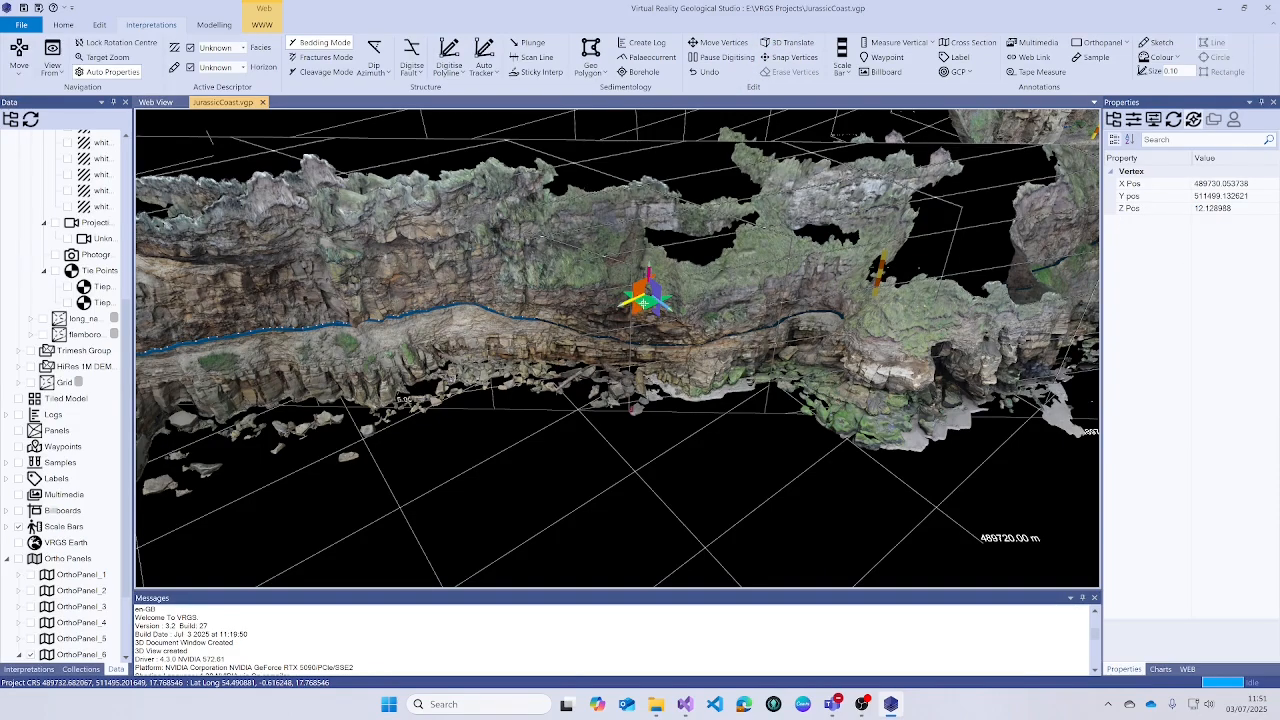
{"action": "left_click_drag", "start_coordinate": [643, 303], "coordinate": [648, 435]}
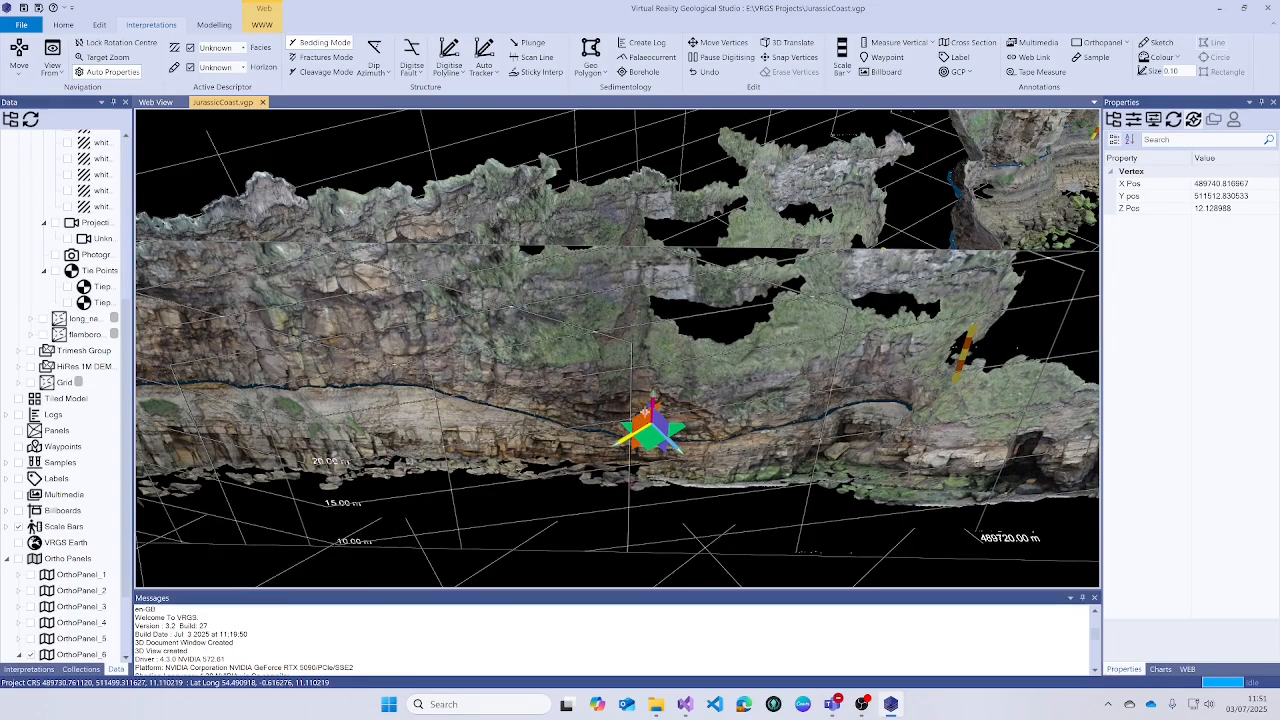
{"action": "left_click_drag", "start_coordinate": [385, 346], "coordinate": [397, 262]}
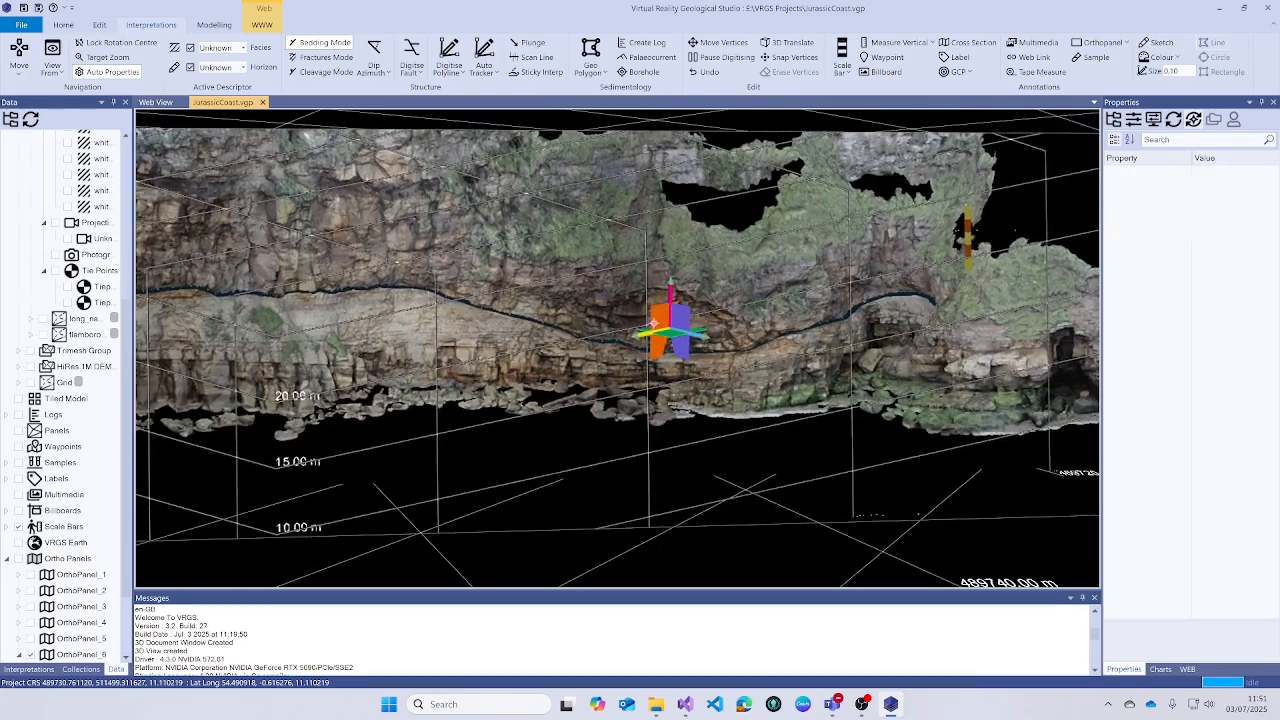
{"action": "left_click_drag", "start_coordinate": [654, 323], "coordinate": [645, 250]}
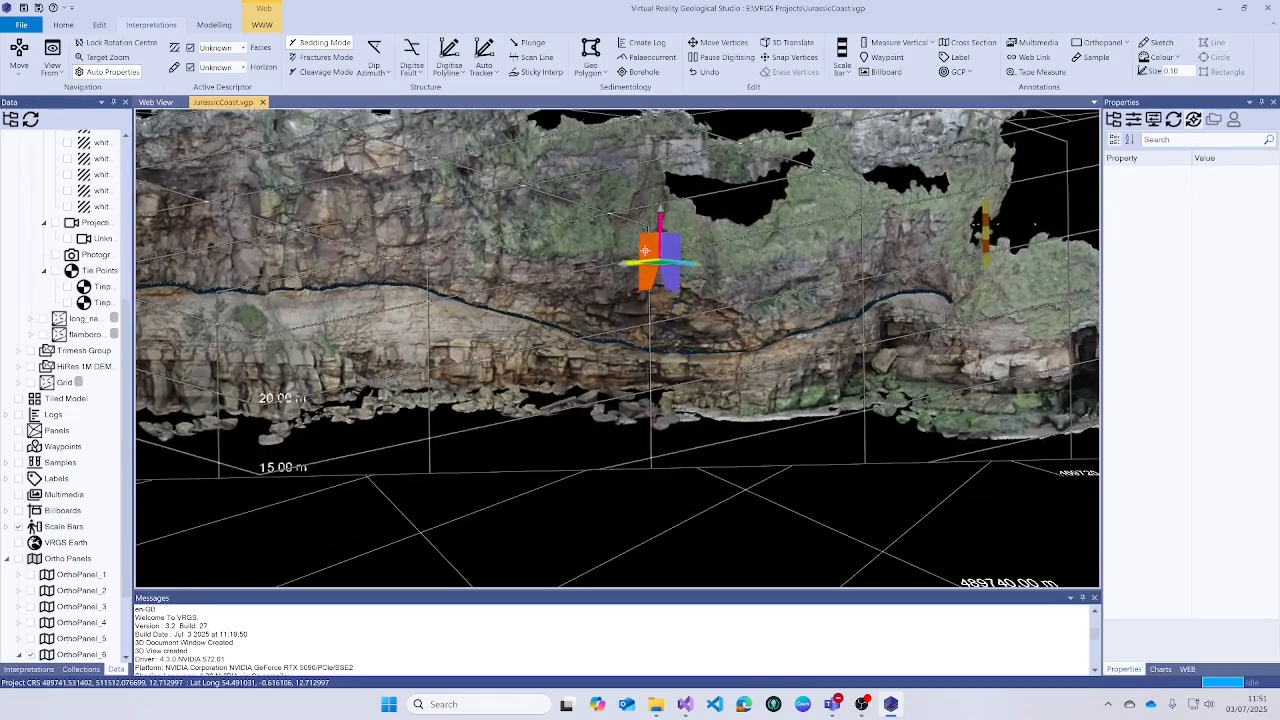
- Return to Move mode and orbit around to inspect the panel on the cliff
{"action": "left_click", "coordinate": [22, 50]}
{"action": "scroll", "coordinate": [548, 206], "scroll_direction": "down", "scroll_amount": 5}
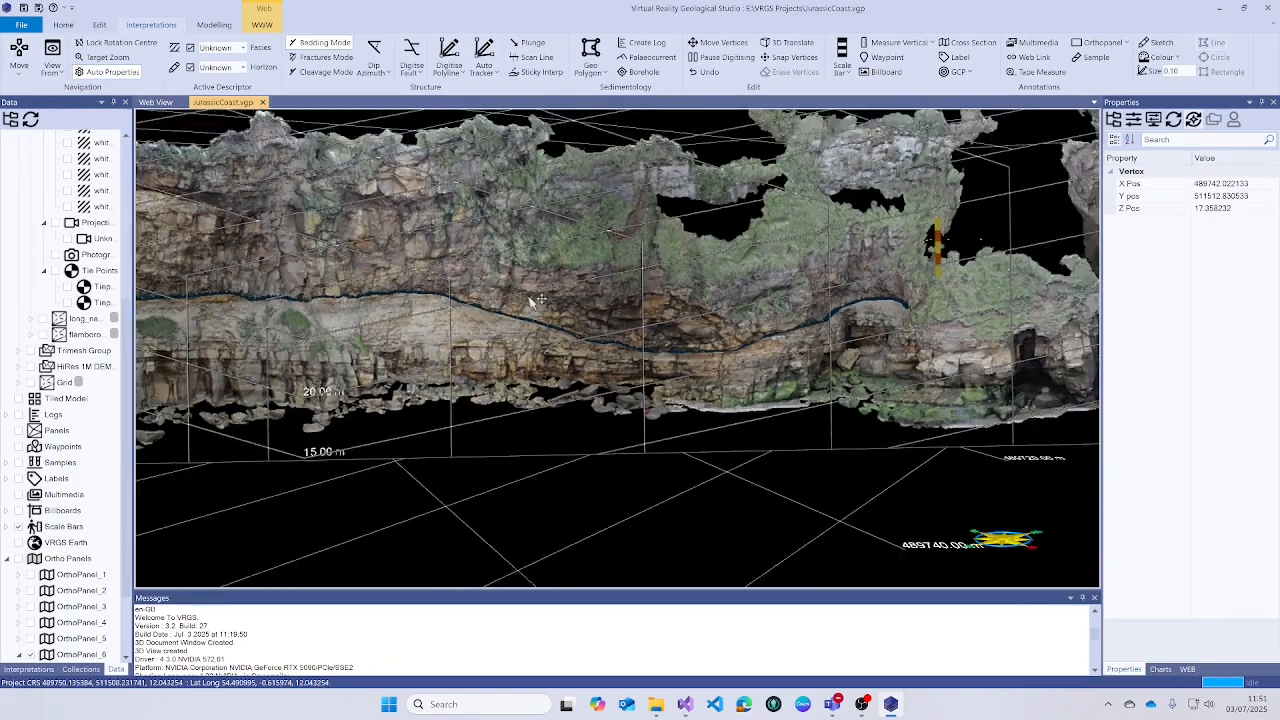
{"action": "mouse_move", "coordinate": [597, 255]}
{"action": "left_mouse_down"}
{"action": "mouse_move", "coordinate": [630, 257]}
{"action": "mouse_move", "coordinate": [606, 297]}
{"action": "mouse_move", "coordinate": [710, 308]}
{"action": "mouse_move", "coordinate": [703, 357]}
{"action": "mouse_move", "coordinate": [600, 290]}
{"action": "mouse_move", "coordinate": [659, 273]}
{"action": "mouse_move", "coordinate": [597, 260]}
{"action": "left_mouse_up"}
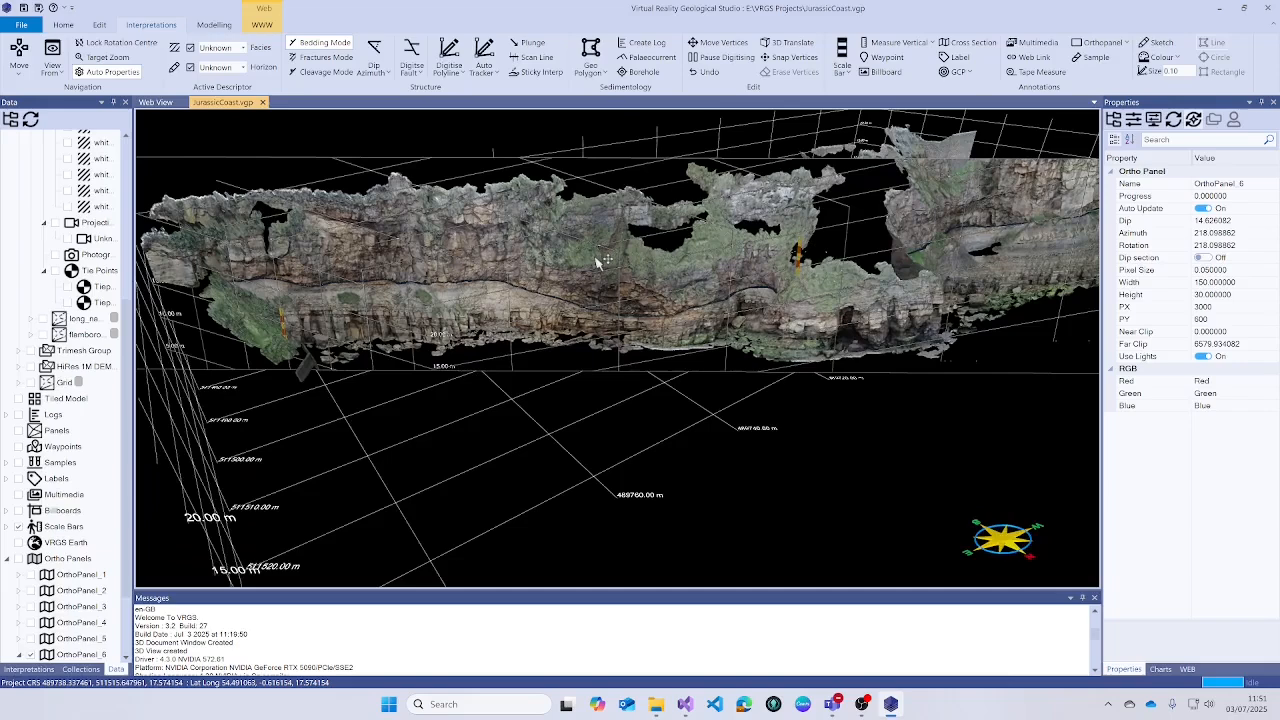
{"action": "scroll", "coordinate": [578, 260], "scroll_direction": "up", "scroll_amount": 2}
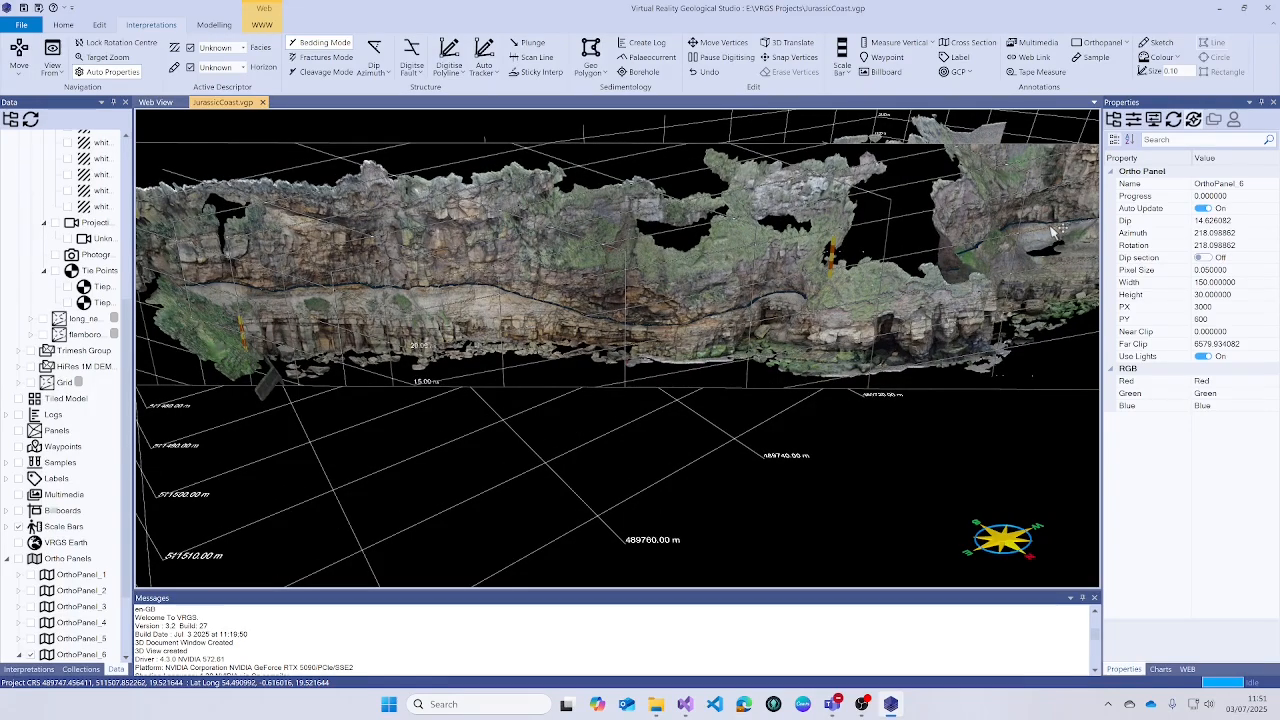
{"action": "left_click_drag", "start_coordinate": [940, 268], "coordinate": [604, 343]}
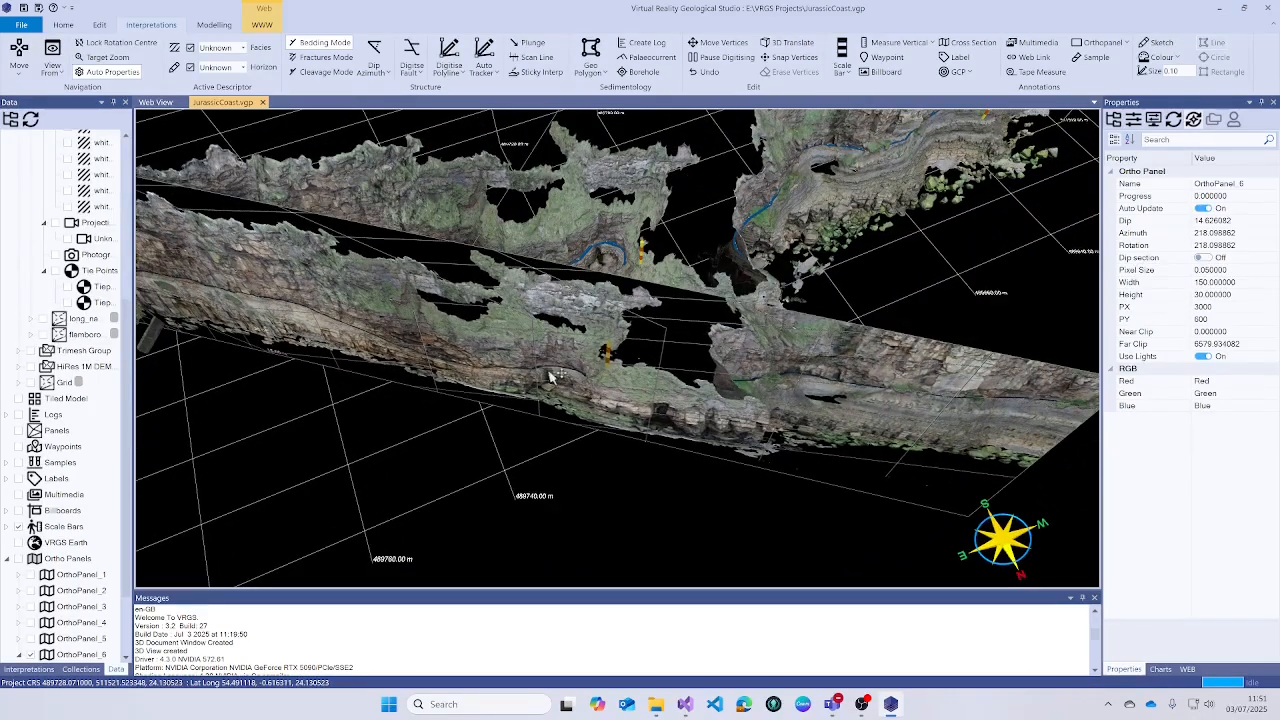
{"action": "left_click_drag", "start_coordinate": [557, 232], "coordinate": [522, 325]}
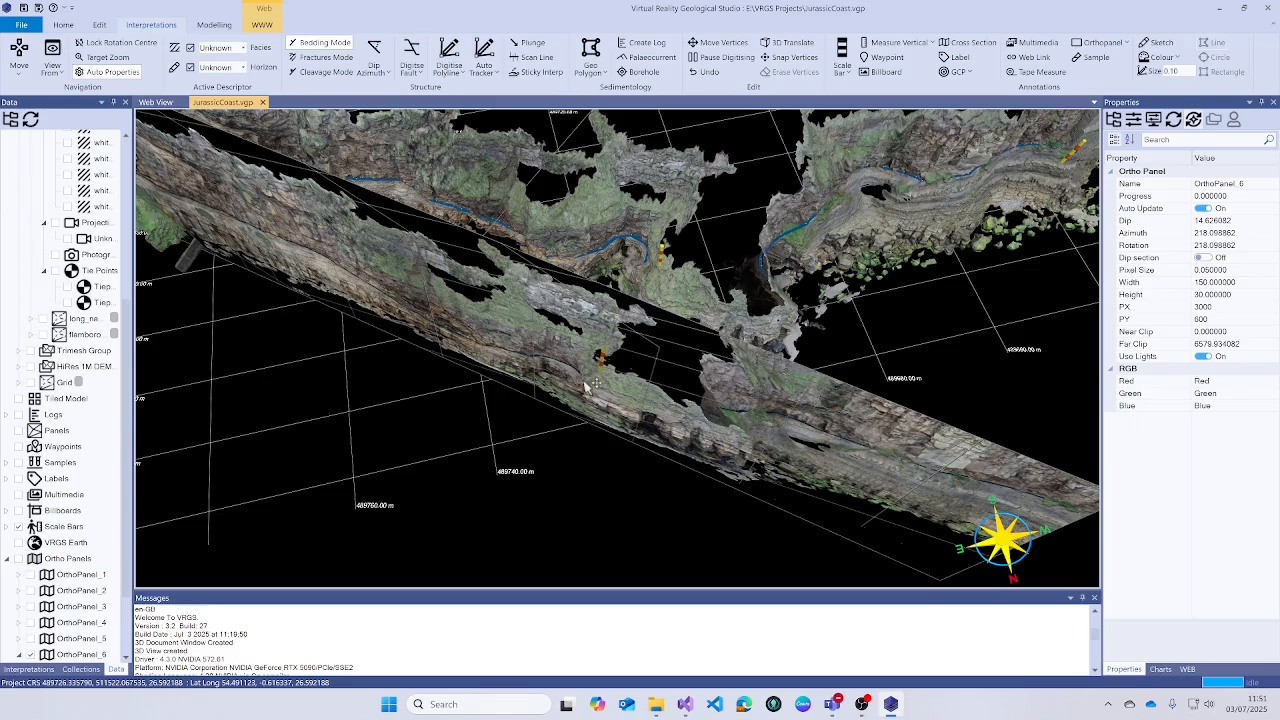
{"action": "left_click_drag", "start_coordinate": [586, 386], "coordinate": [535, 369]}
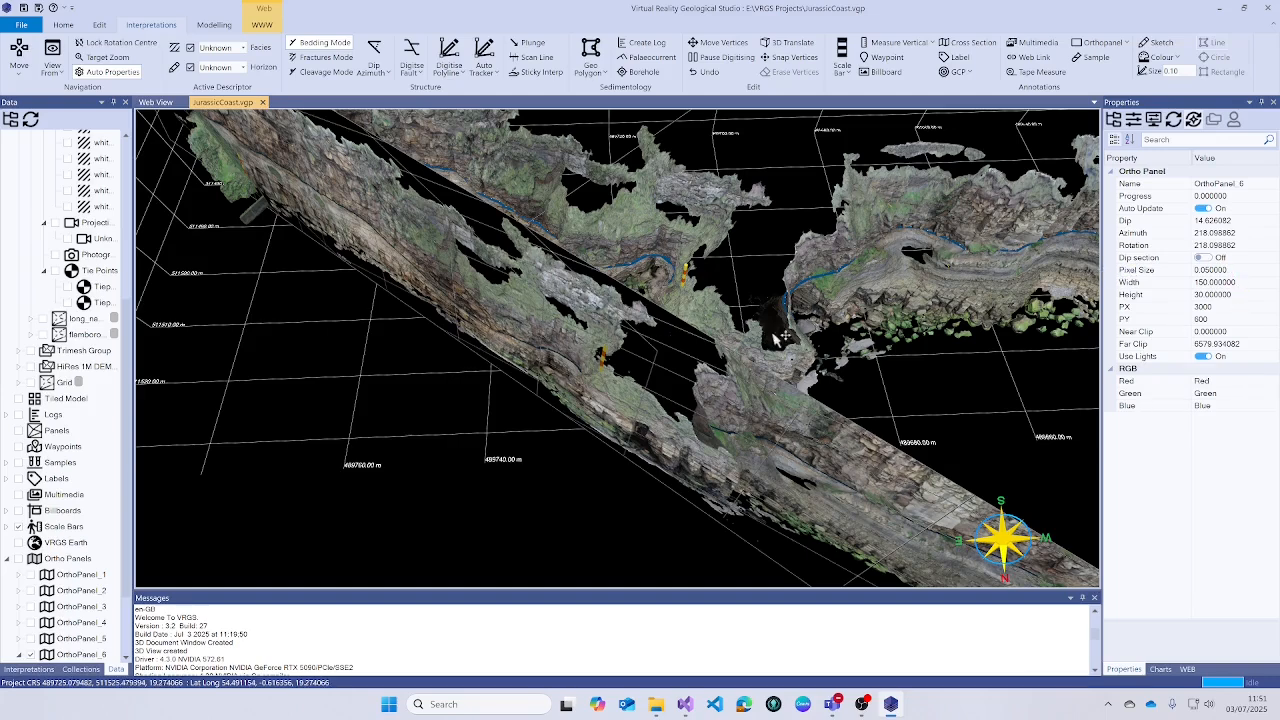
- Change OrthoPanel_6's Rotation to 170, then view it from low along the cliff
{"action": "left_click", "coordinate": [1243, 246]}
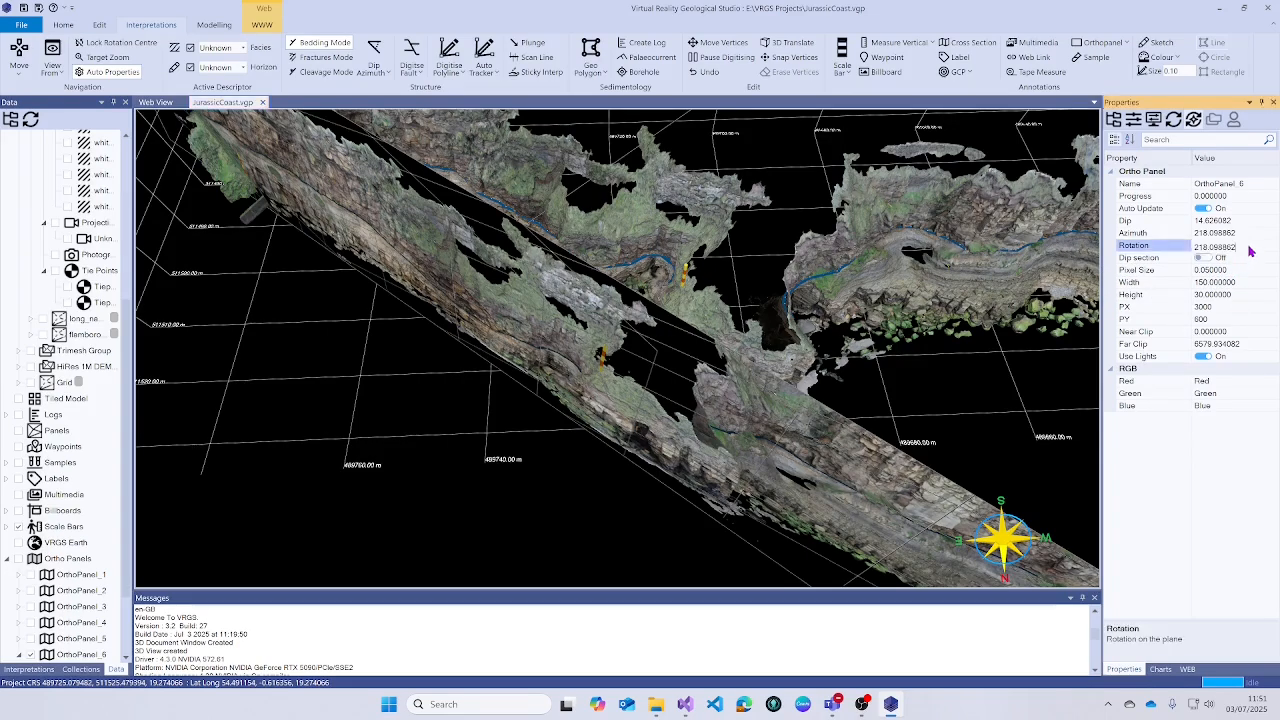
{"action": "left_click_drag", "start_coordinate": [1243, 246], "coordinate": [1202, 248]}
{"action": "type", "text": "170"}
{"action": "left_click", "coordinate": [1147, 248]}
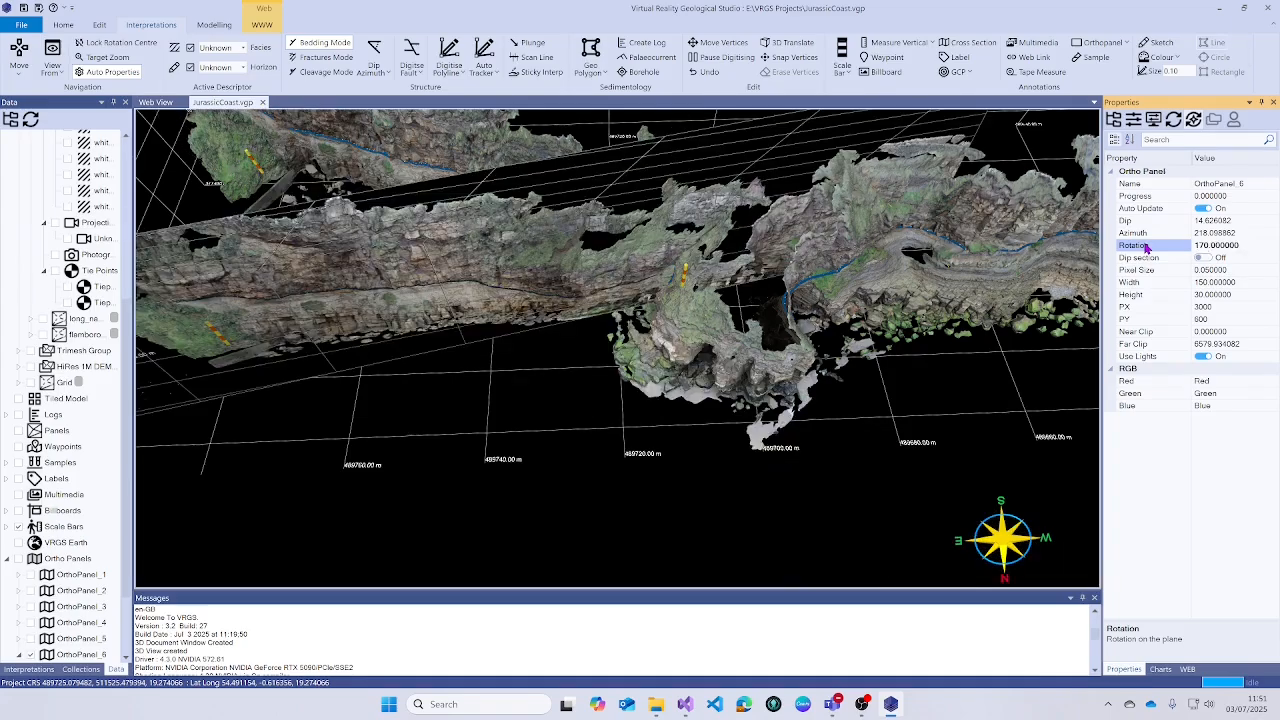
{"action": "left_click_drag", "start_coordinate": [636, 346], "coordinate": [703, 218]}
{"action": "left_click_drag", "start_coordinate": [612, 300], "coordinate": [437, 312]}
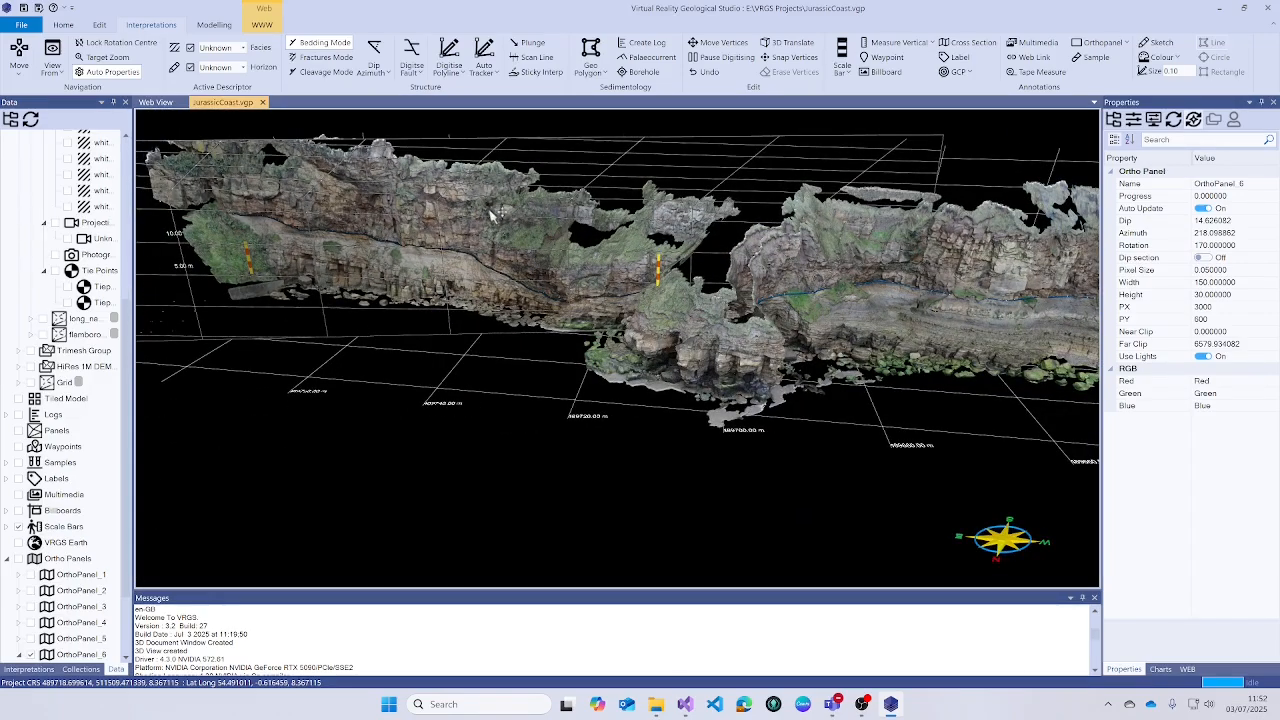
- Pick the panel's anchor point and switch to a front-on view of the whole cliff
{"action": "scroll", "coordinate": [606, 280], "scroll_direction": "up", "scroll_amount": 5}
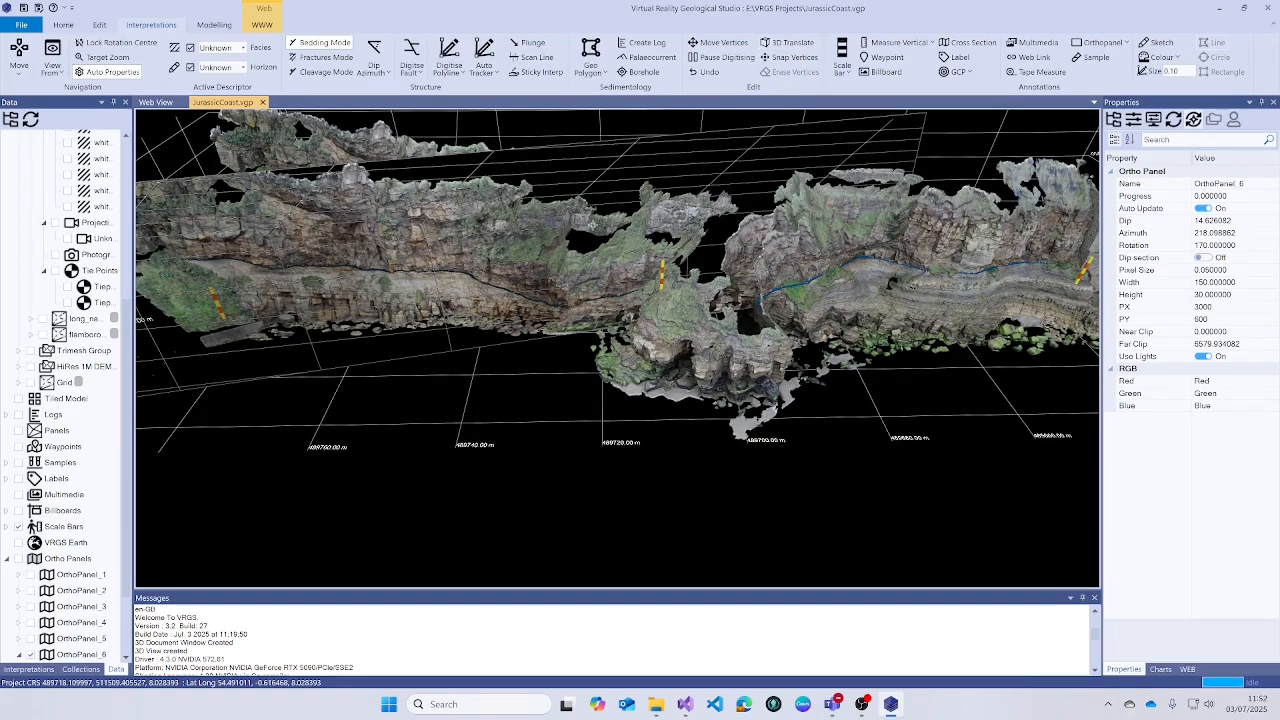
{"action": "left_click", "coordinate": [452, 260]}
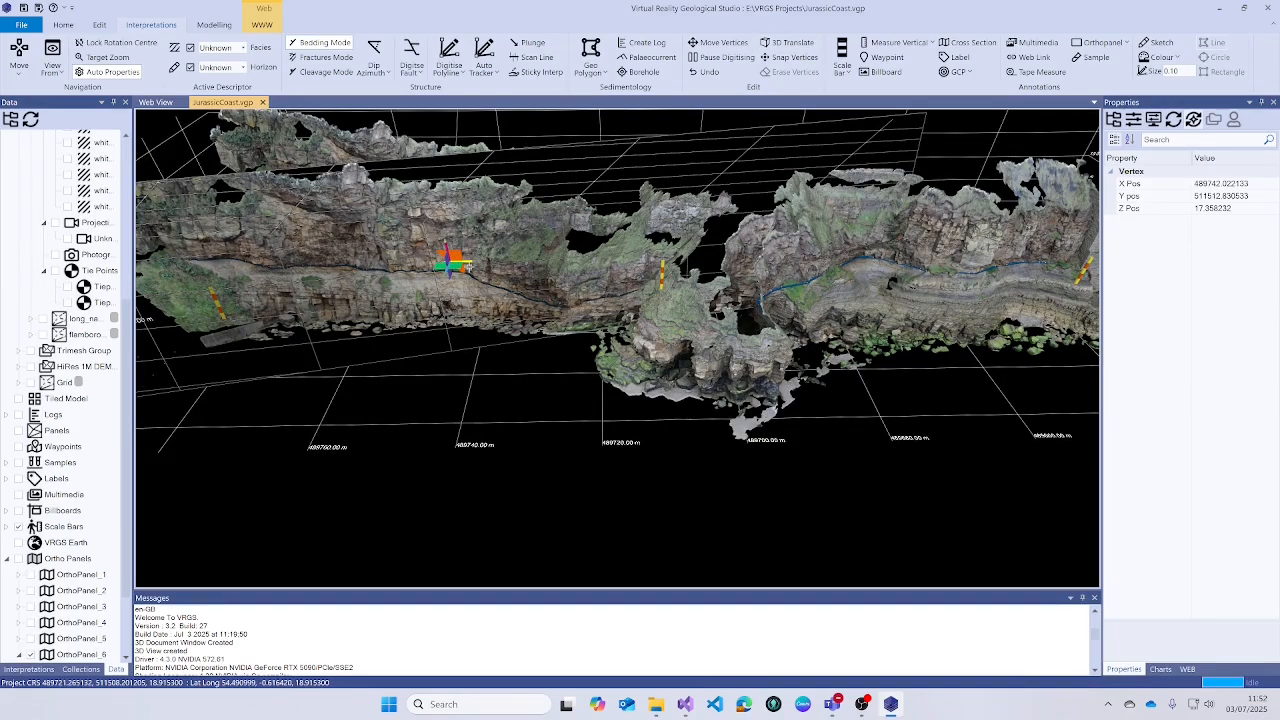
{"action": "left_click_drag", "start_coordinate": [468, 267], "coordinate": [702, 388]}
{"action": "scroll", "coordinate": [474, 334], "scroll_direction": "down", "scroll_amount": 2}
{"action": "left_click", "coordinate": [52, 48]}
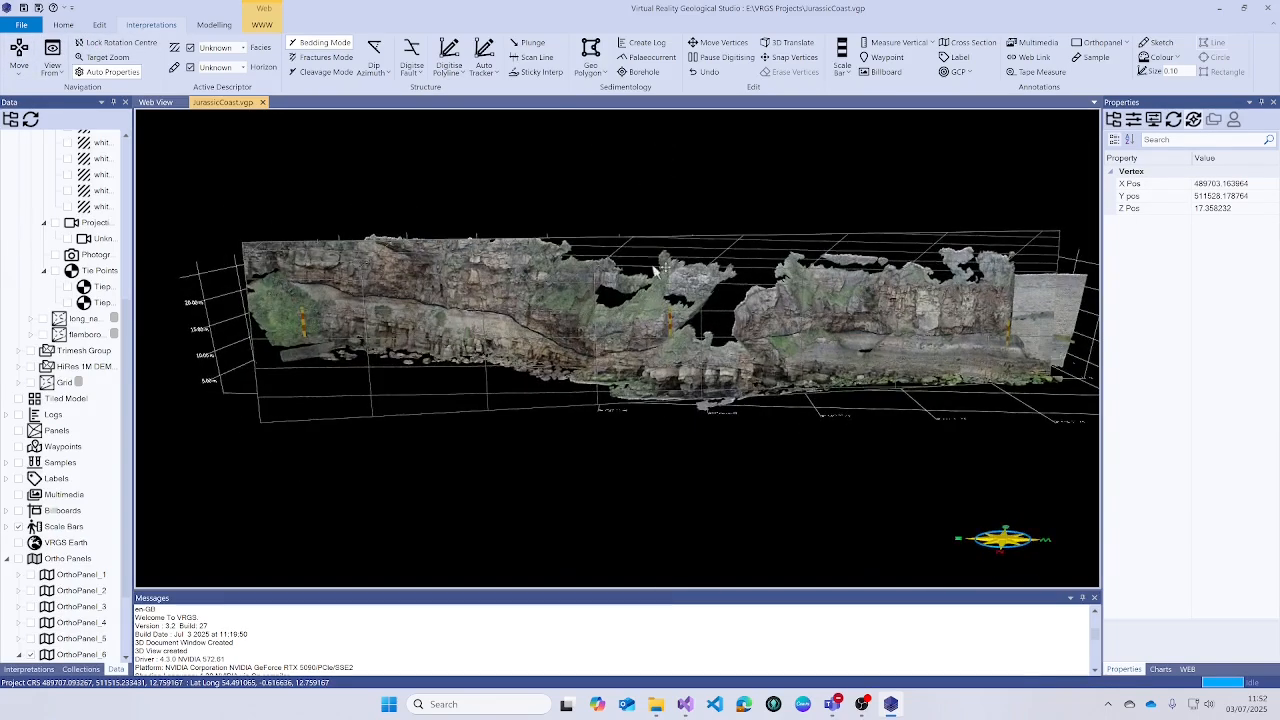
{"action": "scroll", "coordinate": [664, 244], "scroll_direction": "up", "scroll_amount": 2}
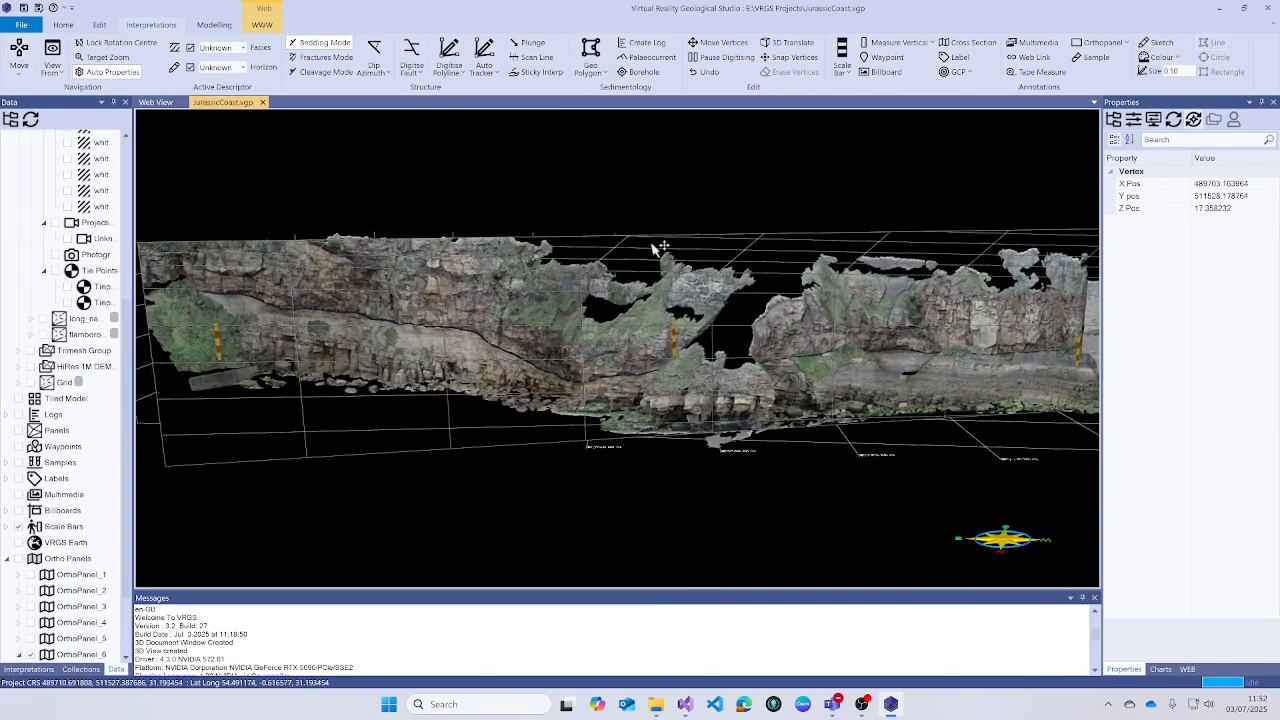
- Digitise a polyline along the fault from the cliff's left side to its right end
{"action": "left_click", "coordinate": [449, 55]}
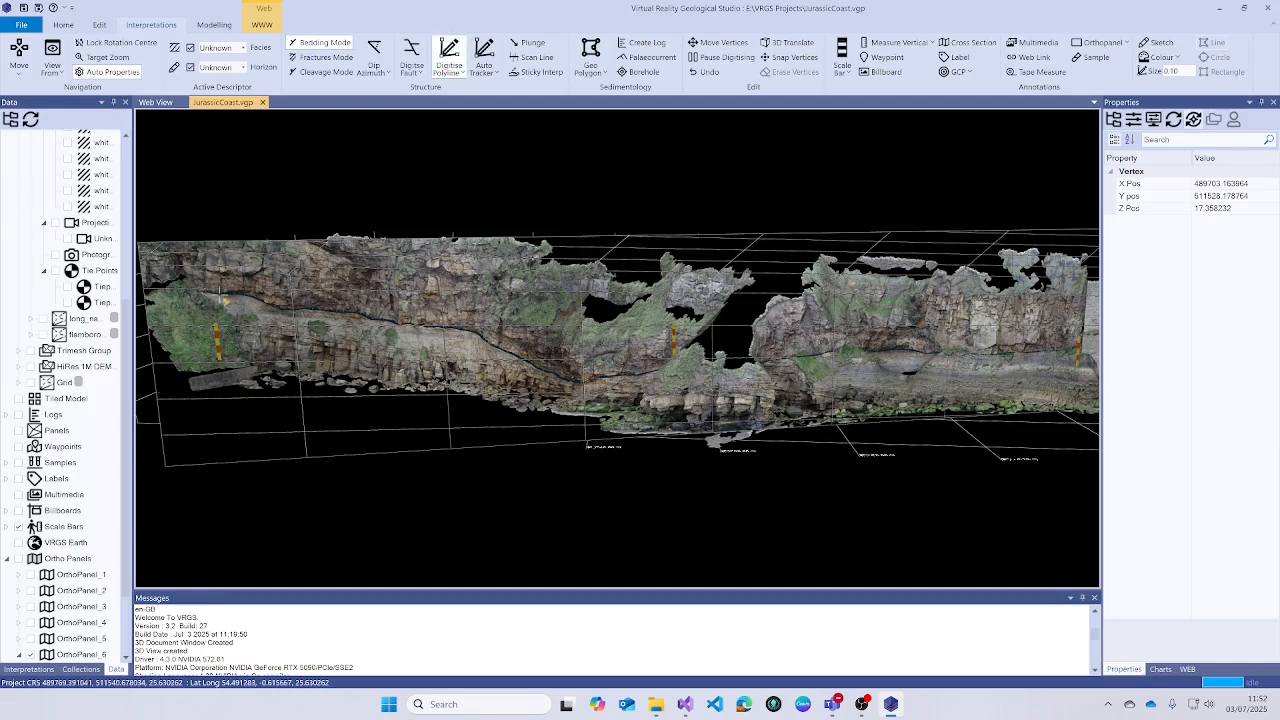
{"action": "left_click", "coordinate": [266, 311]}
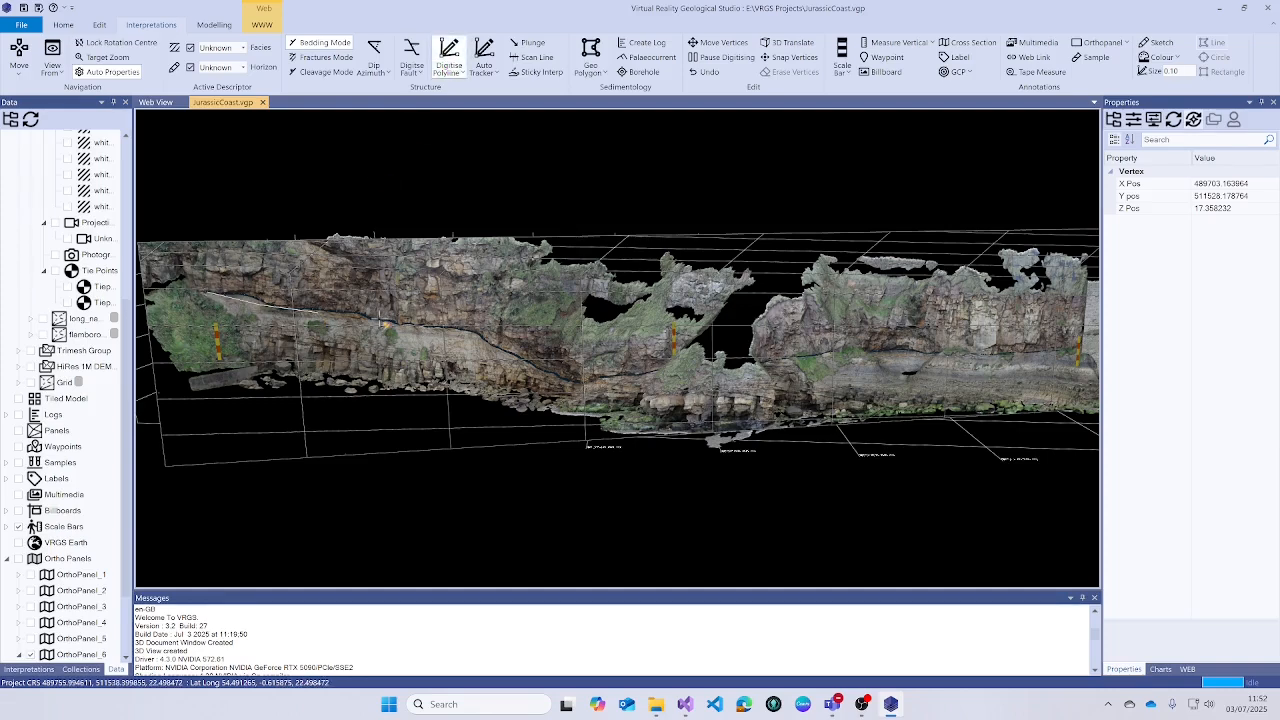
{"action": "left_click", "coordinate": [380, 321]}
{"action": "left_click", "coordinate": [452, 332]}
{"action": "left_click", "coordinate": [485, 344]}
{"action": "left_click", "coordinate": [542, 373]}
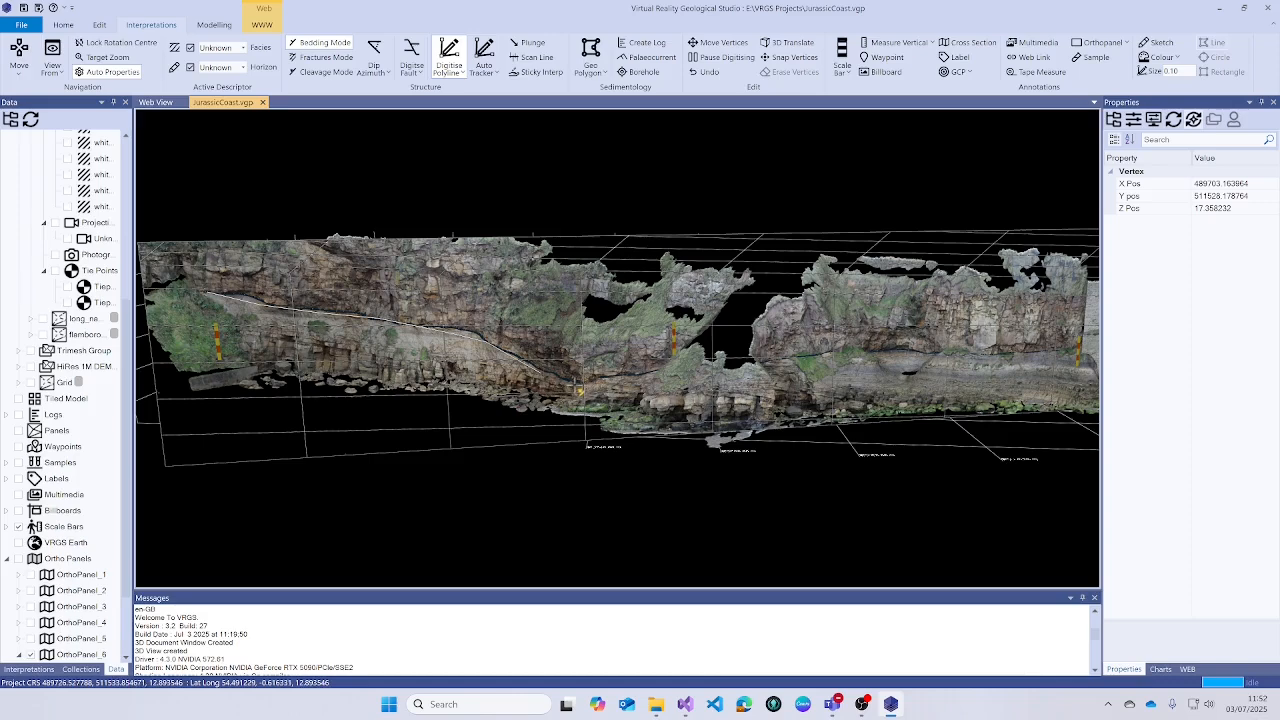
{"action": "left_click", "coordinate": [579, 388]}
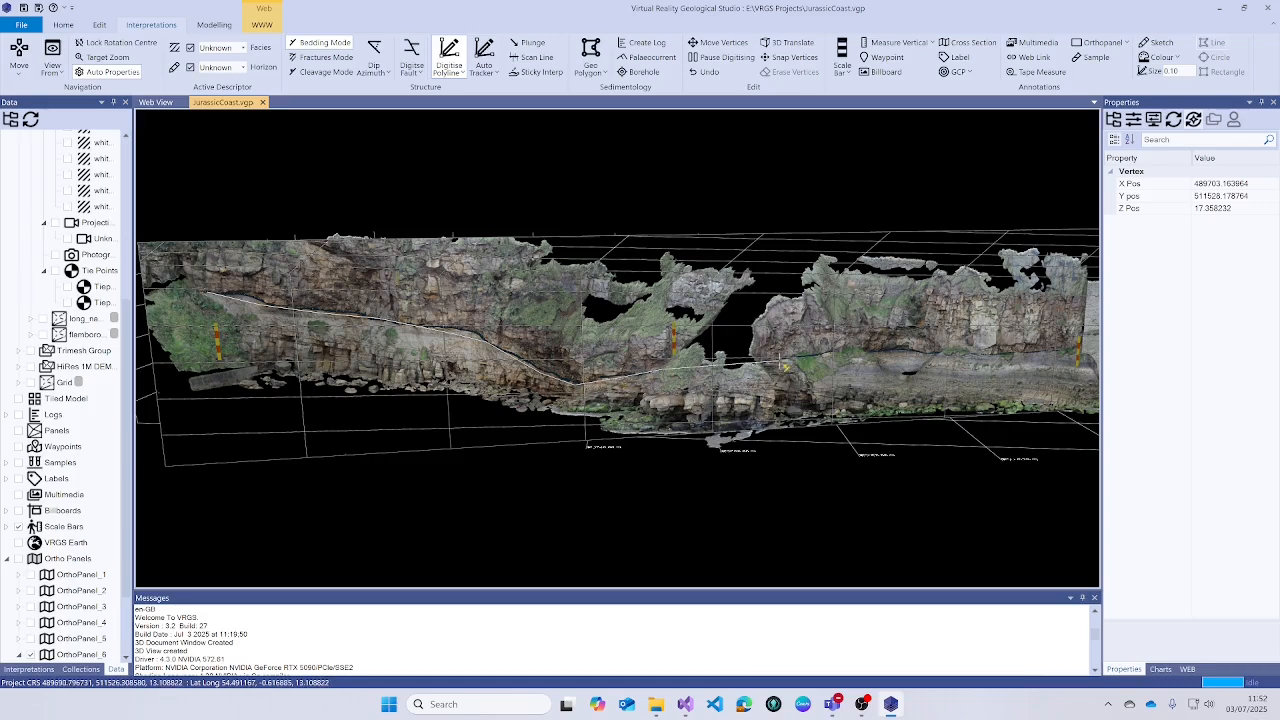
{"action": "left_click", "coordinate": [818, 353]}
{"action": "left_click", "coordinate": [878, 353]}
{"action": "left_click", "coordinate": [926, 352]}
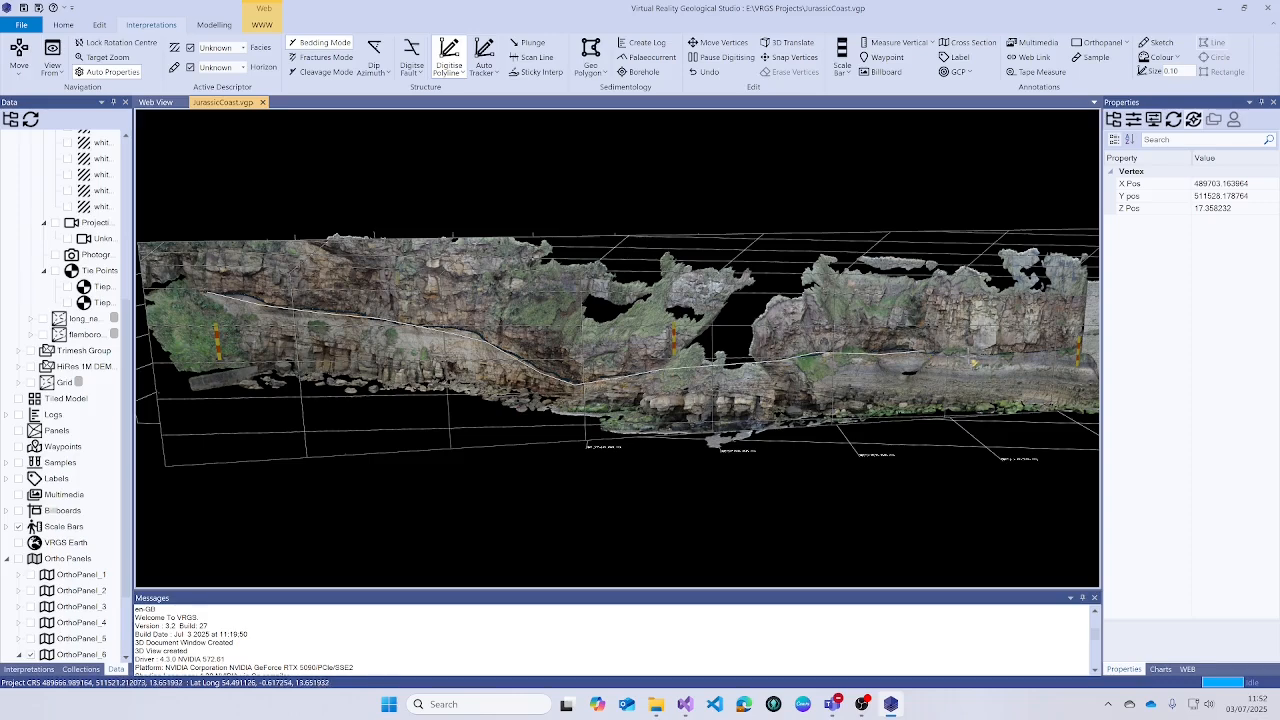
{"action": "left_click", "coordinate": [983, 355]}
{"action": "left_click", "coordinate": [1036, 353]}
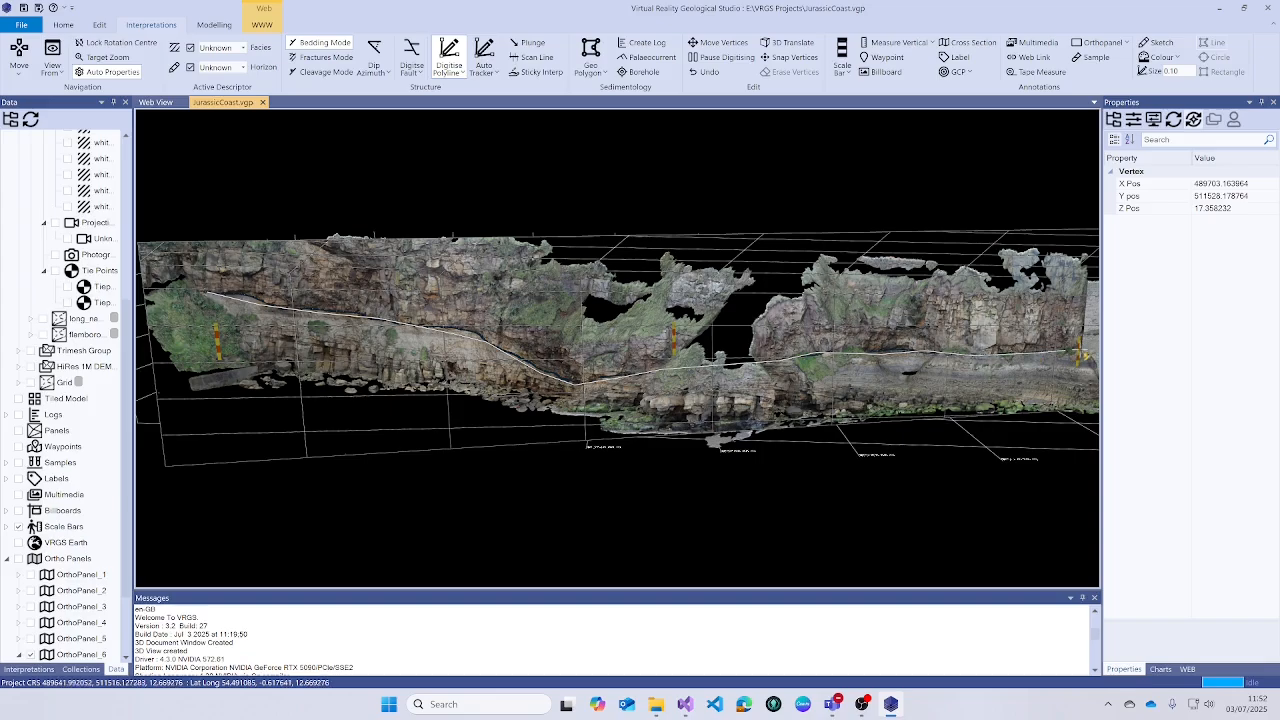
{"action": "double_click", "coordinate": [1078, 350]}
- Orbit and pan to an oblique view of the new fault trace
{"action": "left_click_drag", "start_coordinate": [724, 354], "coordinate": [820, 432]}
{"action": "scroll", "coordinate": [819, 431], "scroll_direction": "down", "scroll_amount": 3}
{"action": "left_click_drag", "start_coordinate": [676, 389], "coordinate": [1015, 385]}
{"action": "scroll", "coordinate": [608, 459], "scroll_direction": "down", "scroll_amount": 2}
{"action": "right_click_drag", "start_coordinate": [608, 461], "coordinate": [662, 379]}
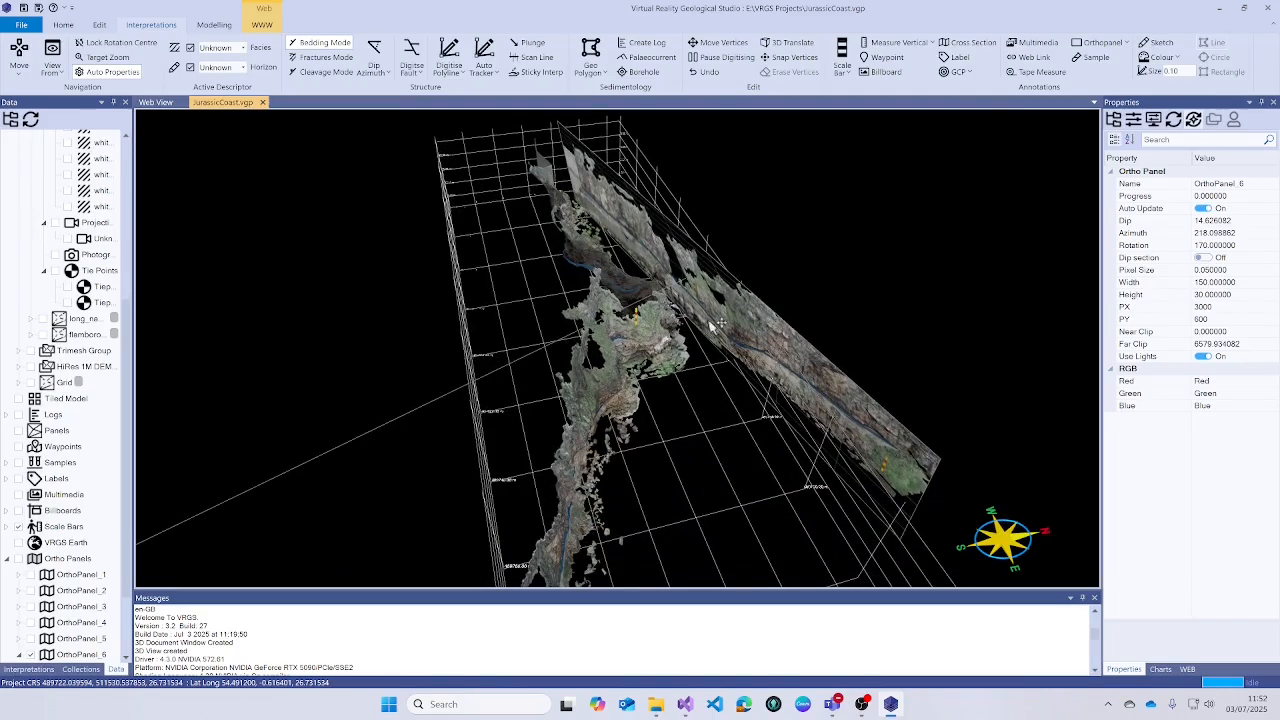
- Drag OrthoPanel_6's anchor vertex so the panel sits lower and further left
{"action": "left_click", "coordinate": [1106, 44]}
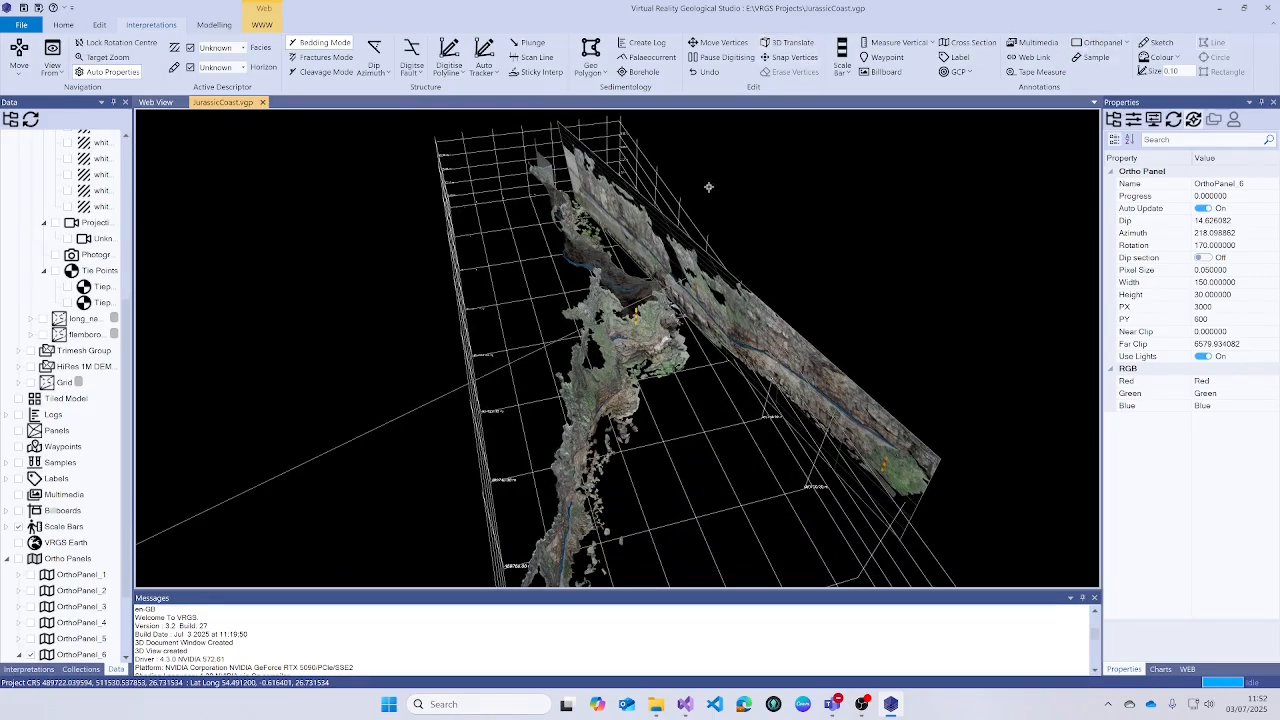
{"action": "left_click", "coordinate": [687, 288]}
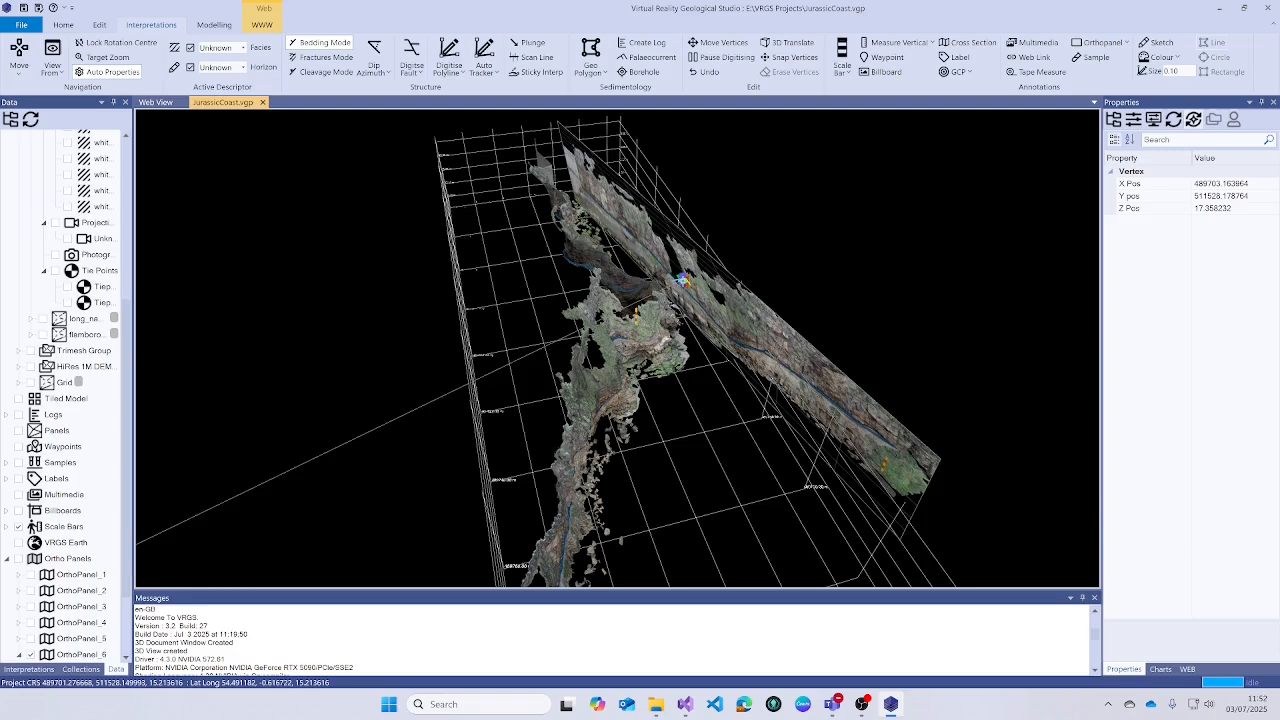
{"action": "left_click_drag", "start_coordinate": [504, 357], "coordinate": [655, 372]}
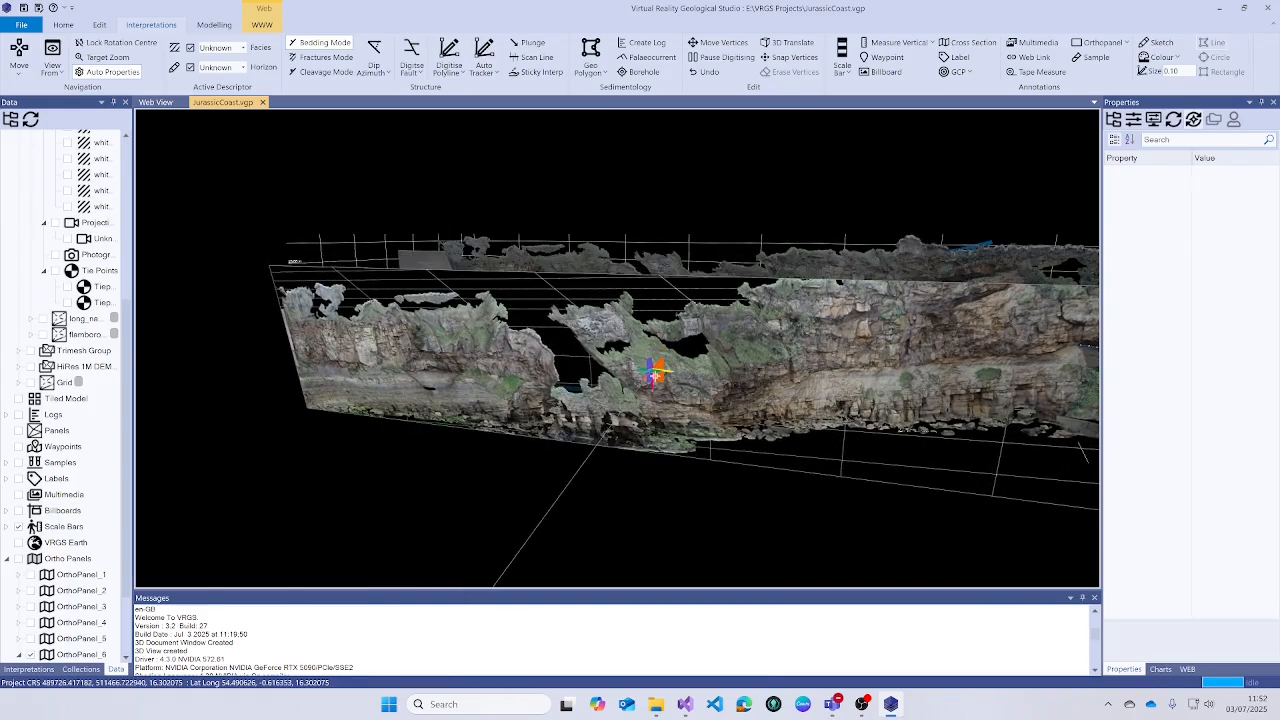
- Face the cliff and digitise a lower fault polyline from right to the left end
{"action": "left_click", "coordinate": [655, 372]}
{"action": "left_click", "coordinate": [20, 51]}
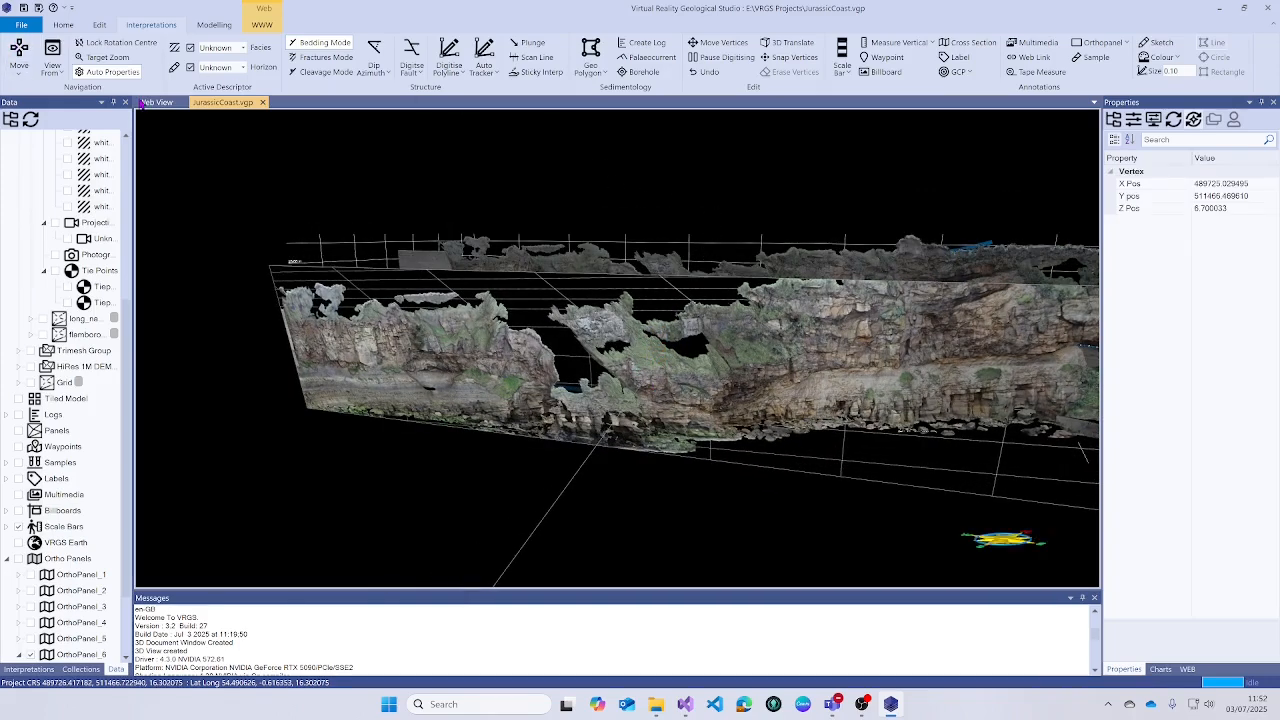
{"action": "left_click_drag", "start_coordinate": [435, 230], "coordinate": [508, 194]}
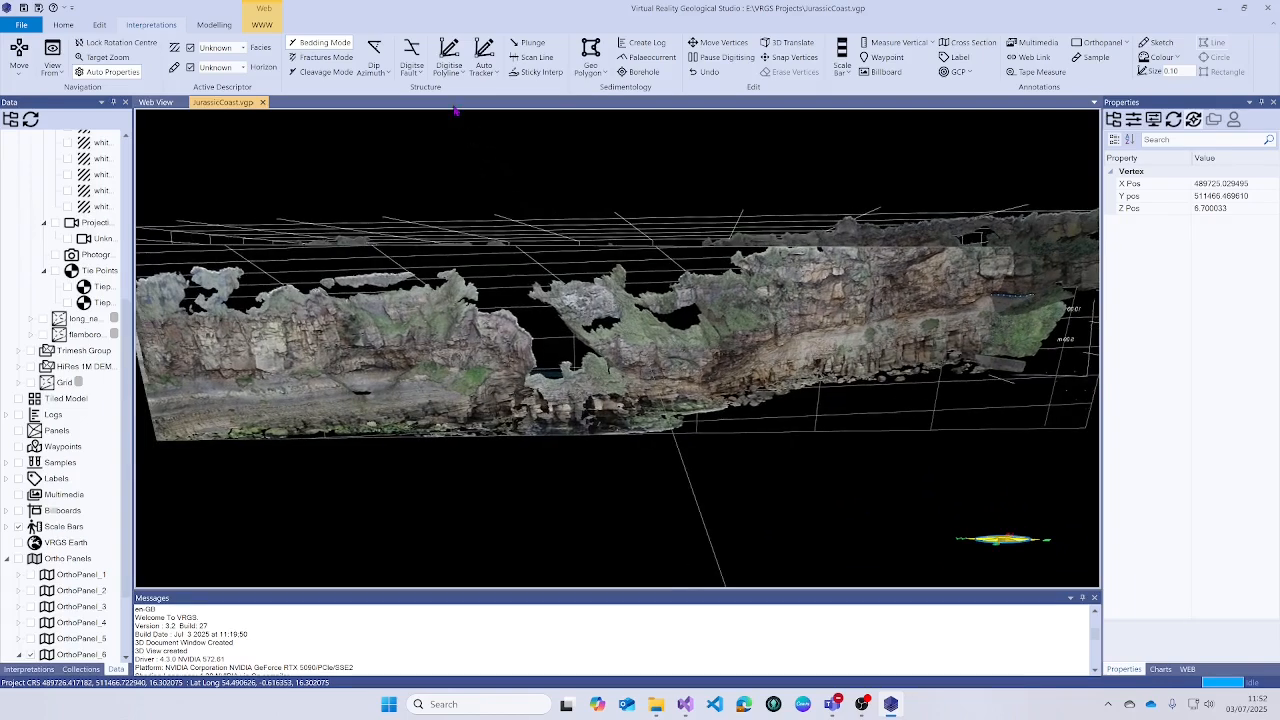
{"action": "left_click", "coordinate": [449, 55]}
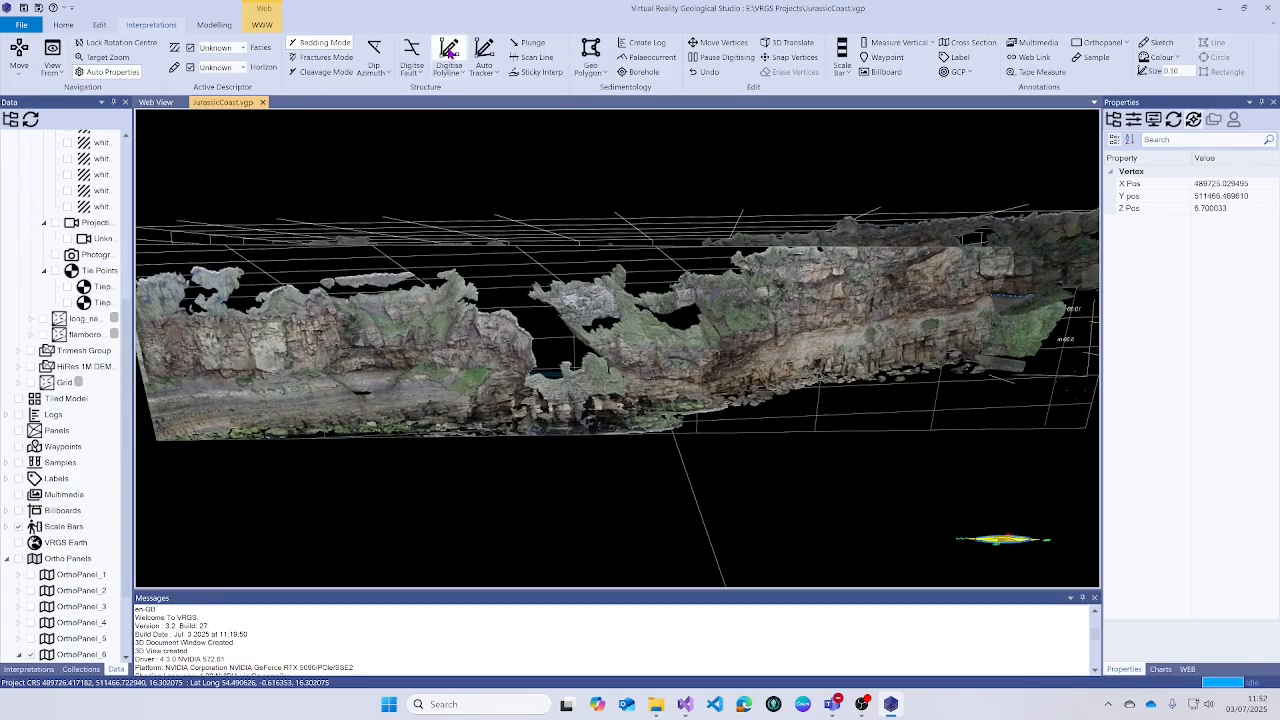
{"action": "left_click", "coordinate": [1020, 298]}
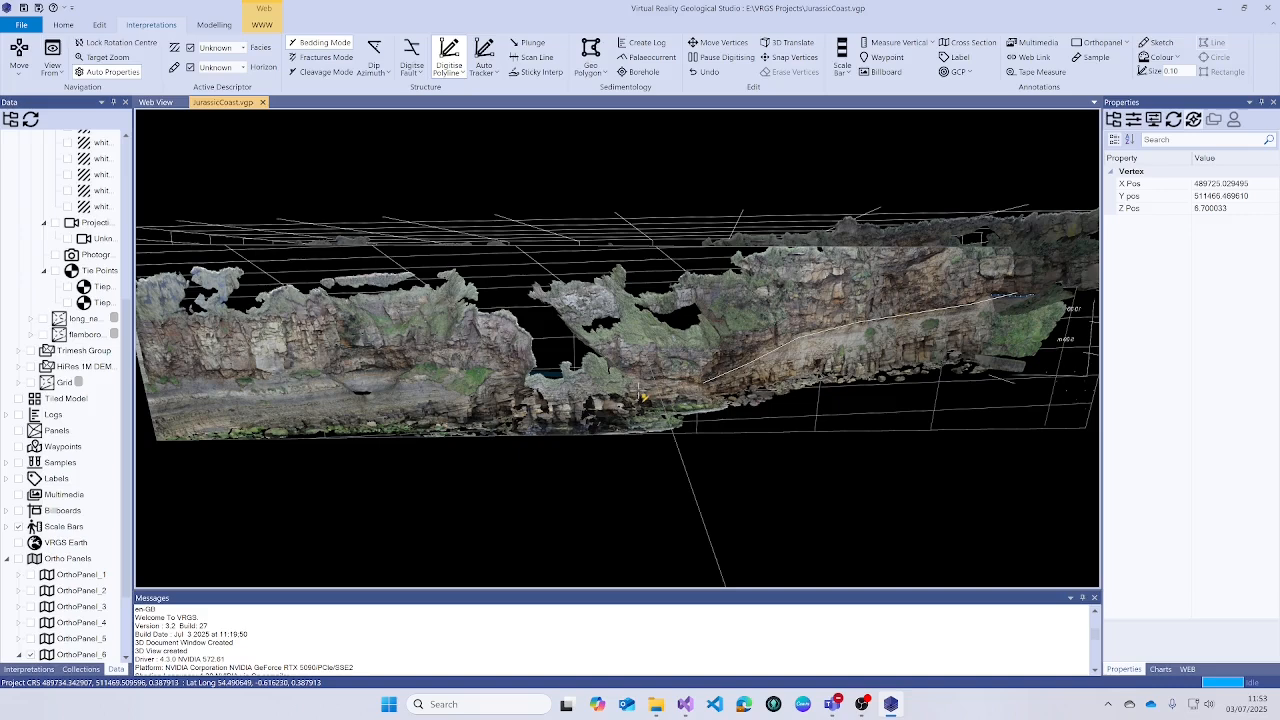
{"action": "left_click", "coordinate": [643, 397]}
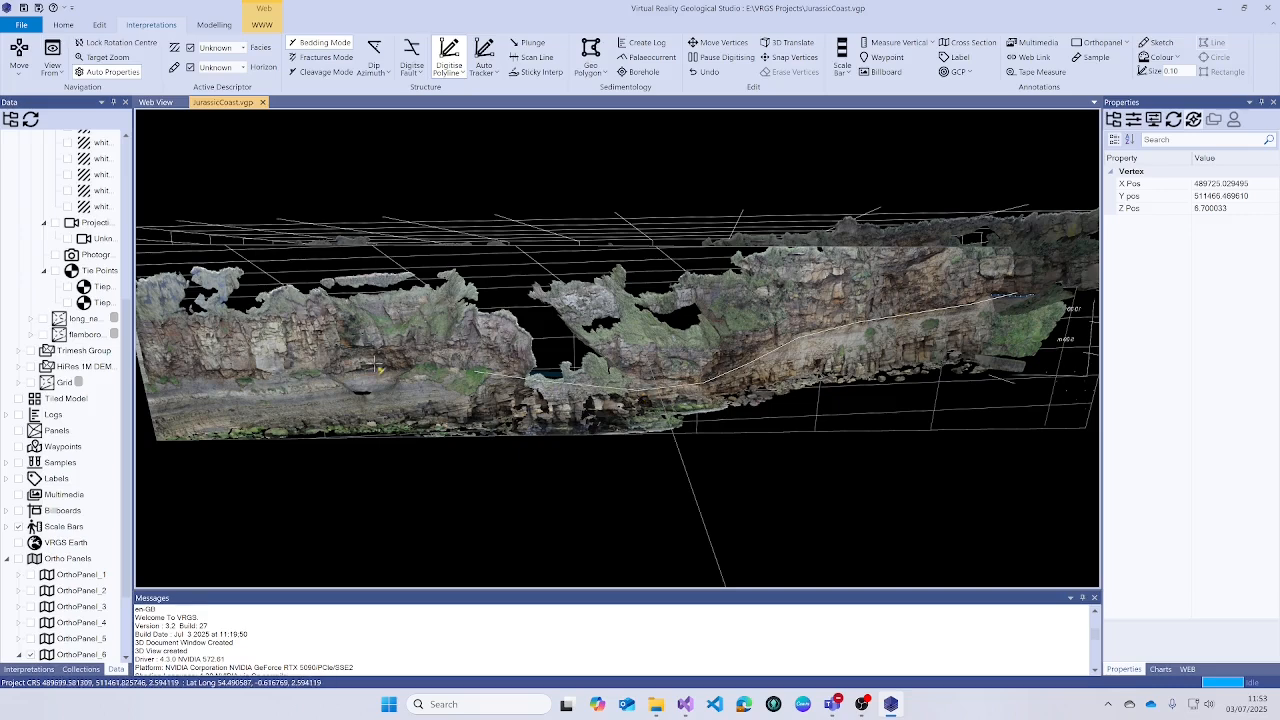
{"action": "double_click", "coordinate": [153, 383]}
- Orbit to an oblique overview of the cliff with the new trace
{"action": "left_click_drag", "start_coordinate": [153, 383], "coordinate": [503, 310]}
{"action": "left_click_drag", "start_coordinate": [620, 352], "coordinate": [278, 283]}
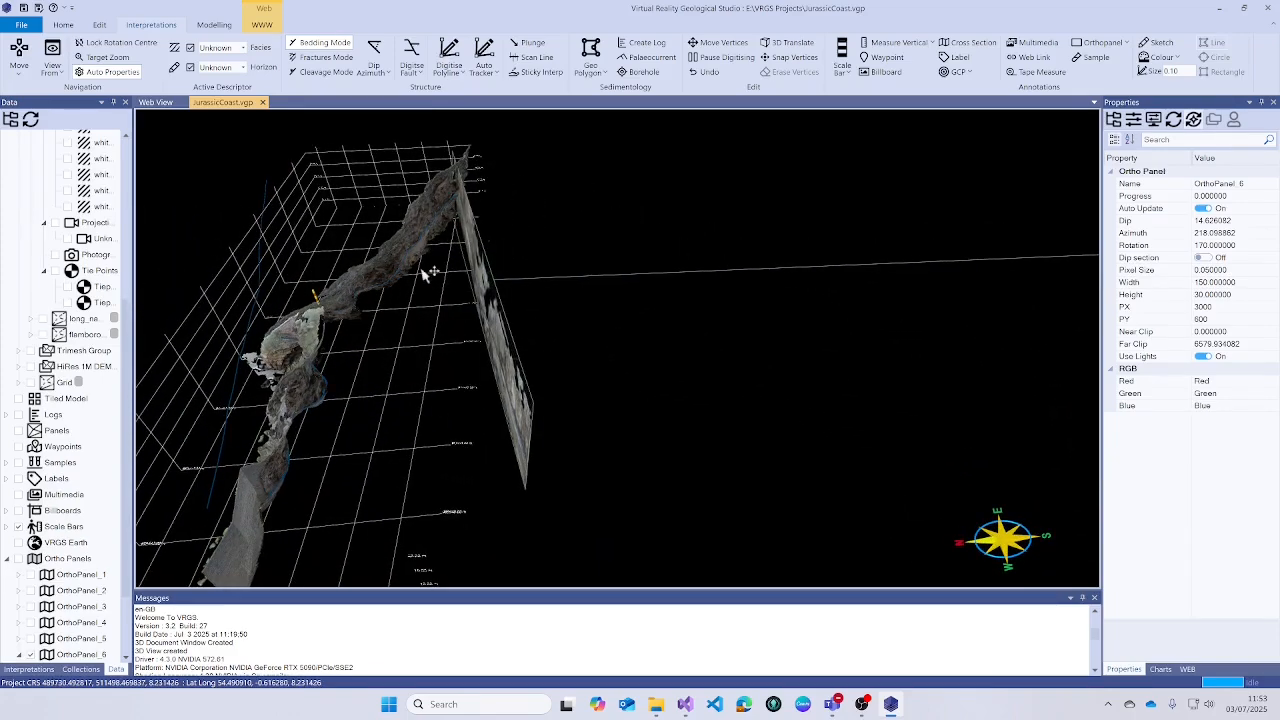
{"action": "left_click_drag", "start_coordinate": [423, 270], "coordinate": [473, 251]}
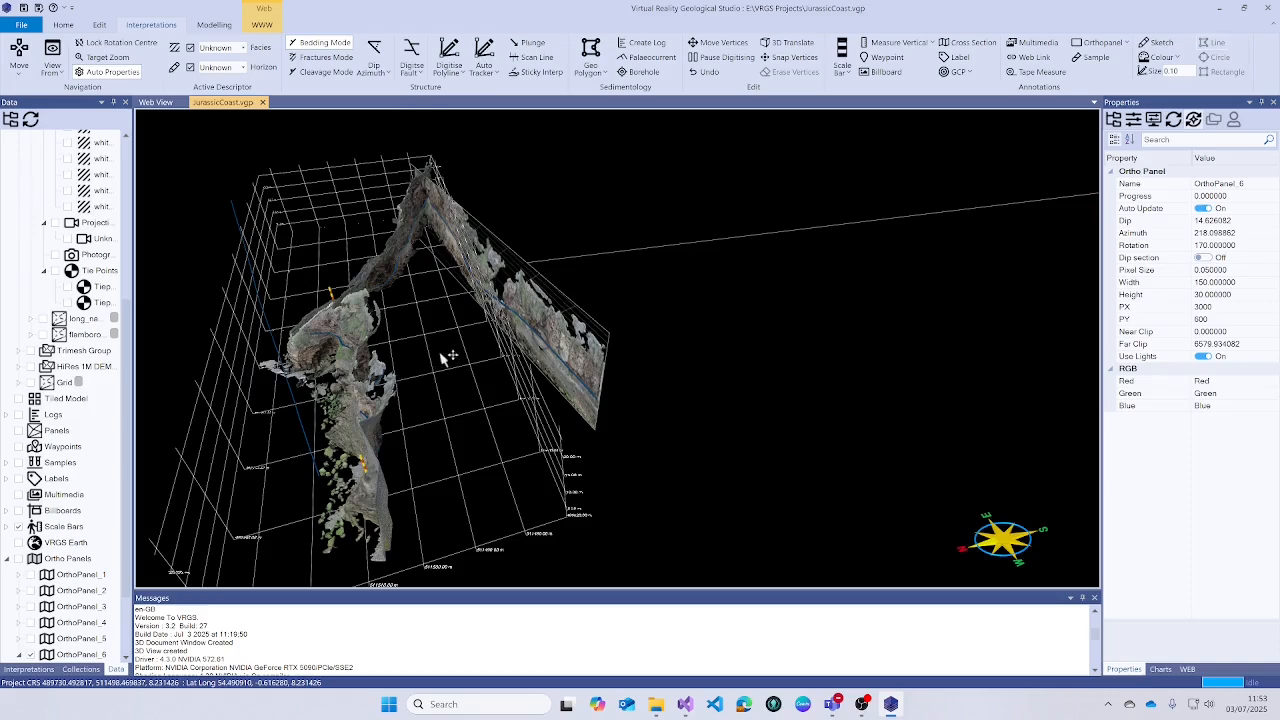
{"action": "left_click_drag", "start_coordinate": [441, 352], "coordinate": [575, 402]}
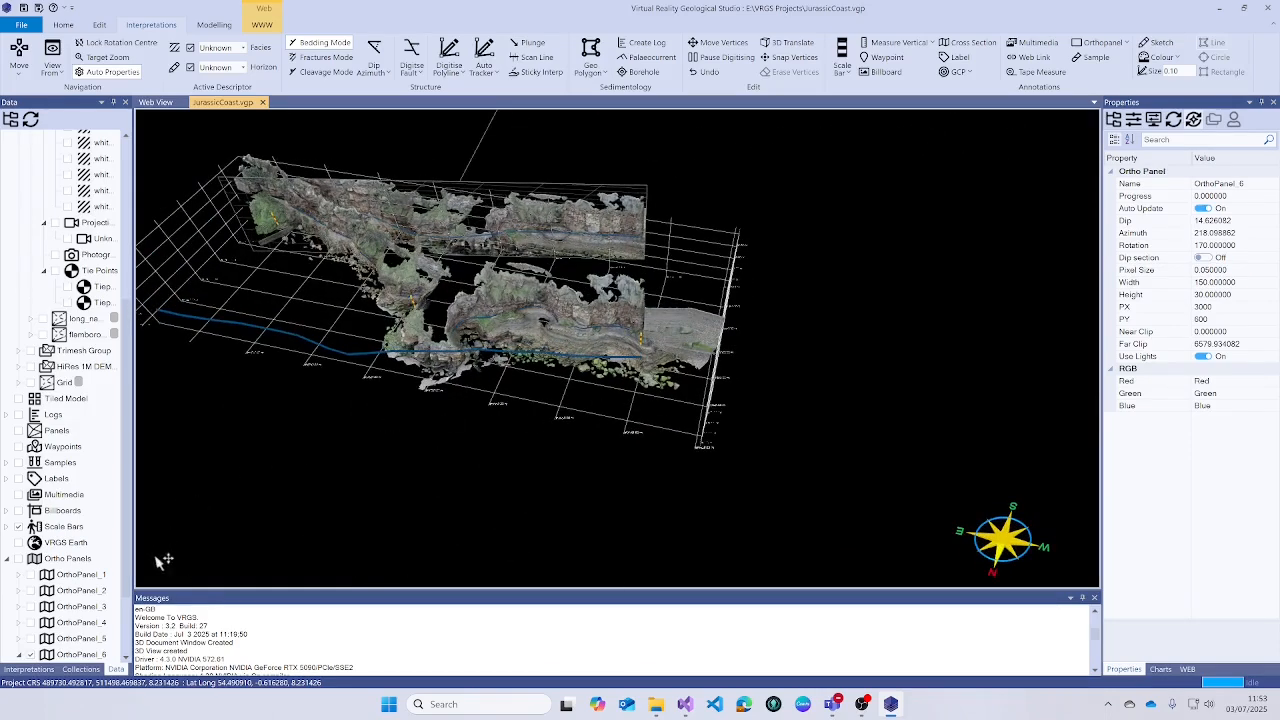
- In the Interpretations tree, toggle Polyline_48's visibility and inspect Polyline_50
{"action": "left_click", "coordinate": [29, 669]}
{"action": "scroll", "coordinate": [62, 510], "scroll_direction": "down", "scroll_amount": 2}
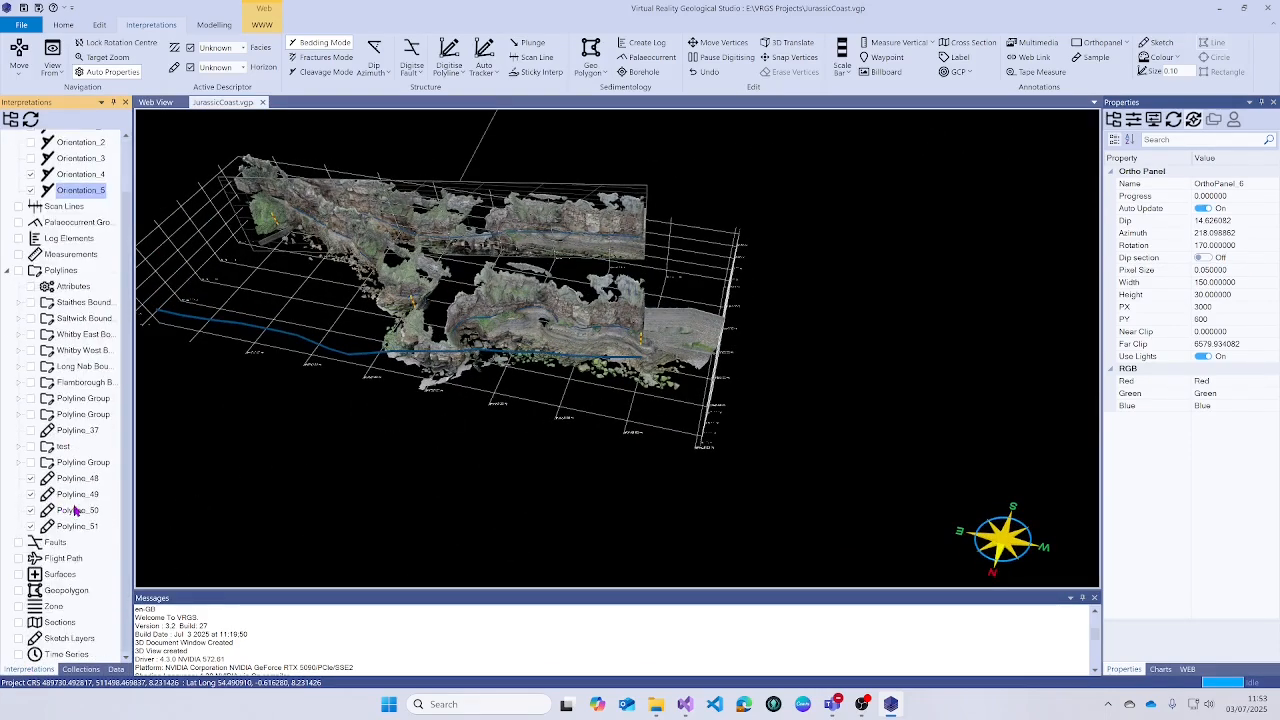
{"action": "left_click", "coordinate": [30, 480]}
{"action": "left_click_drag", "start_coordinate": [412, 268], "coordinate": [507, 309]}
{"action": "scroll", "coordinate": [507, 309], "scroll_direction": "up", "scroll_amount": 10}
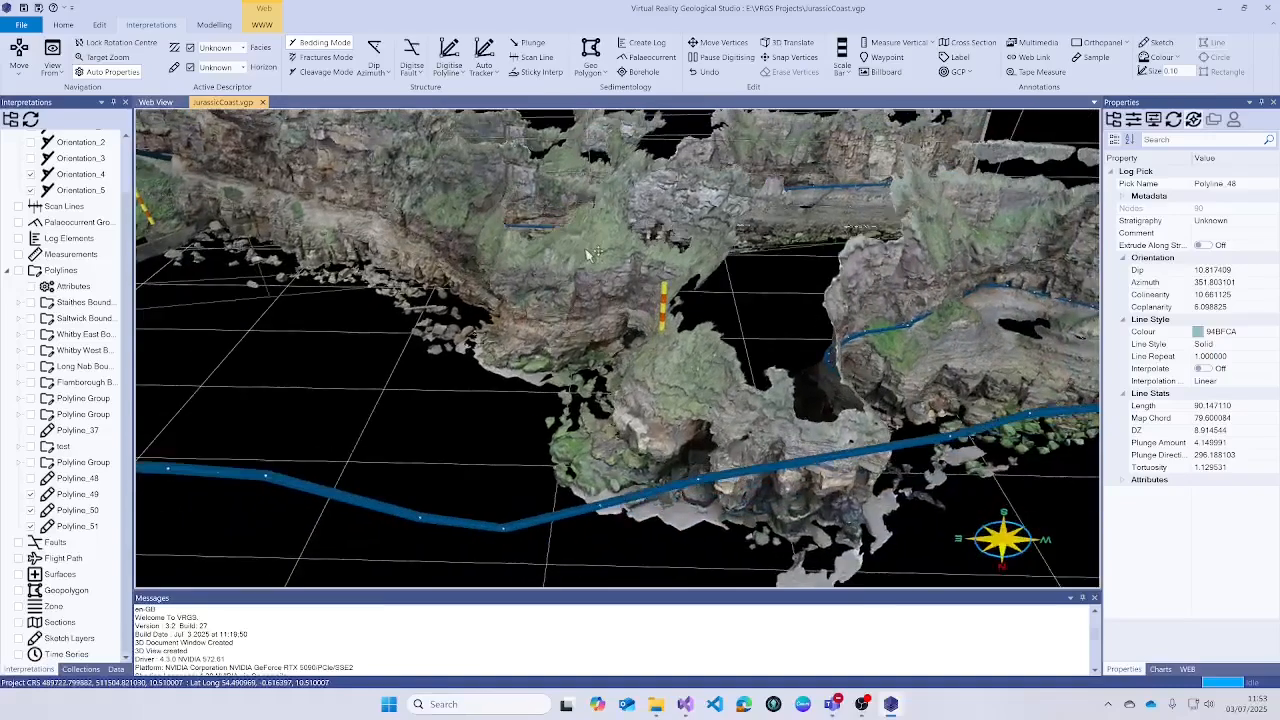
{"action": "left_click_drag", "start_coordinate": [587, 255], "coordinate": [612, 256]}
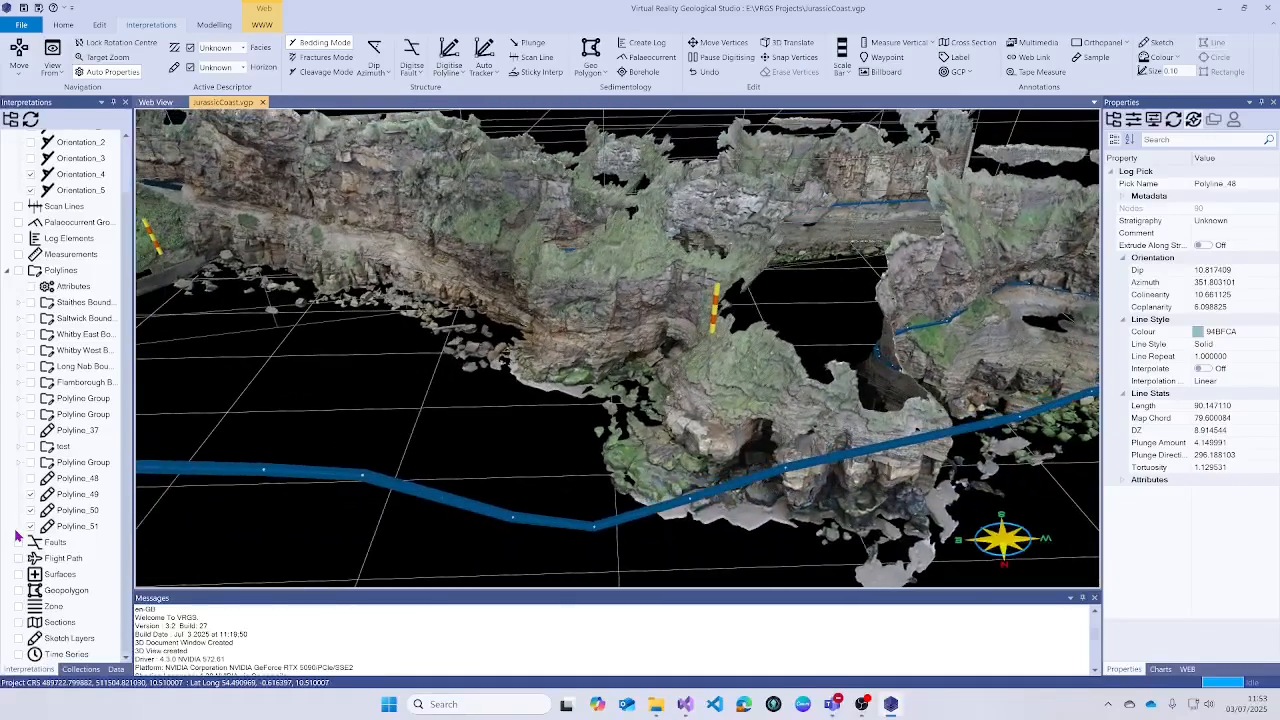
{"action": "left_click", "coordinate": [30, 480]}
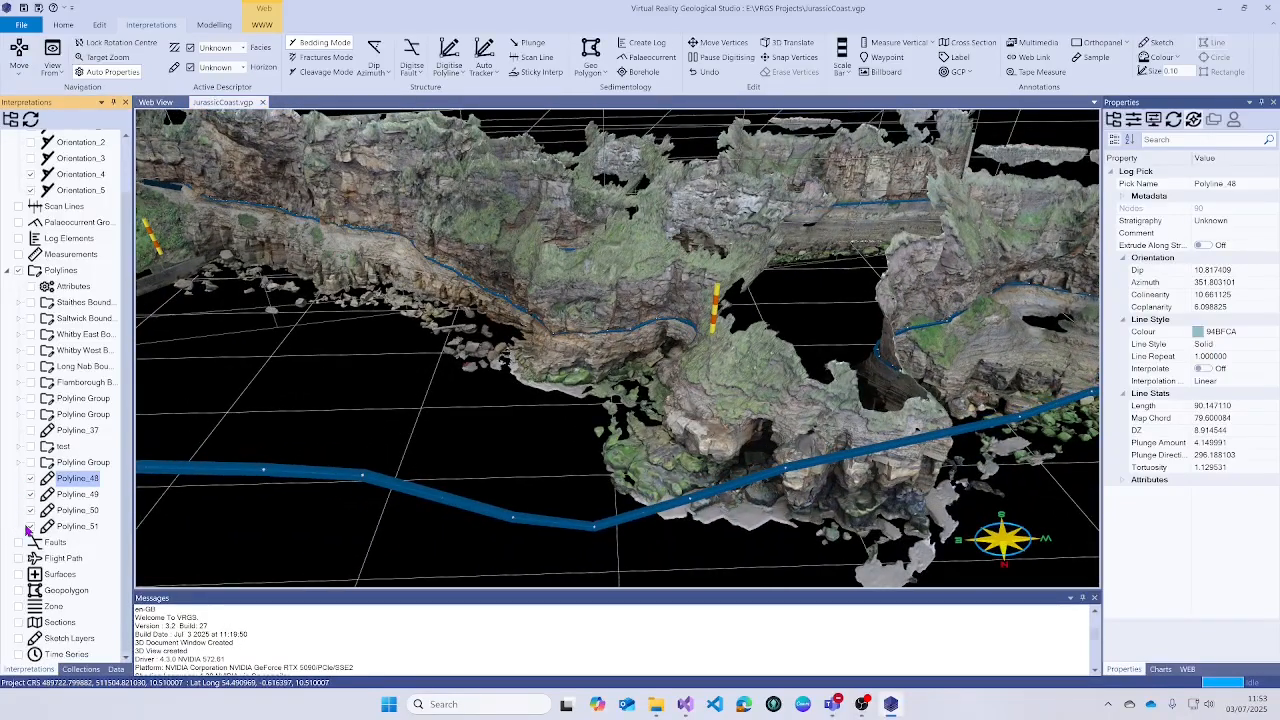
{"action": "left_click", "coordinate": [30, 527]}
{"action": "left_click", "coordinate": [30, 526]}
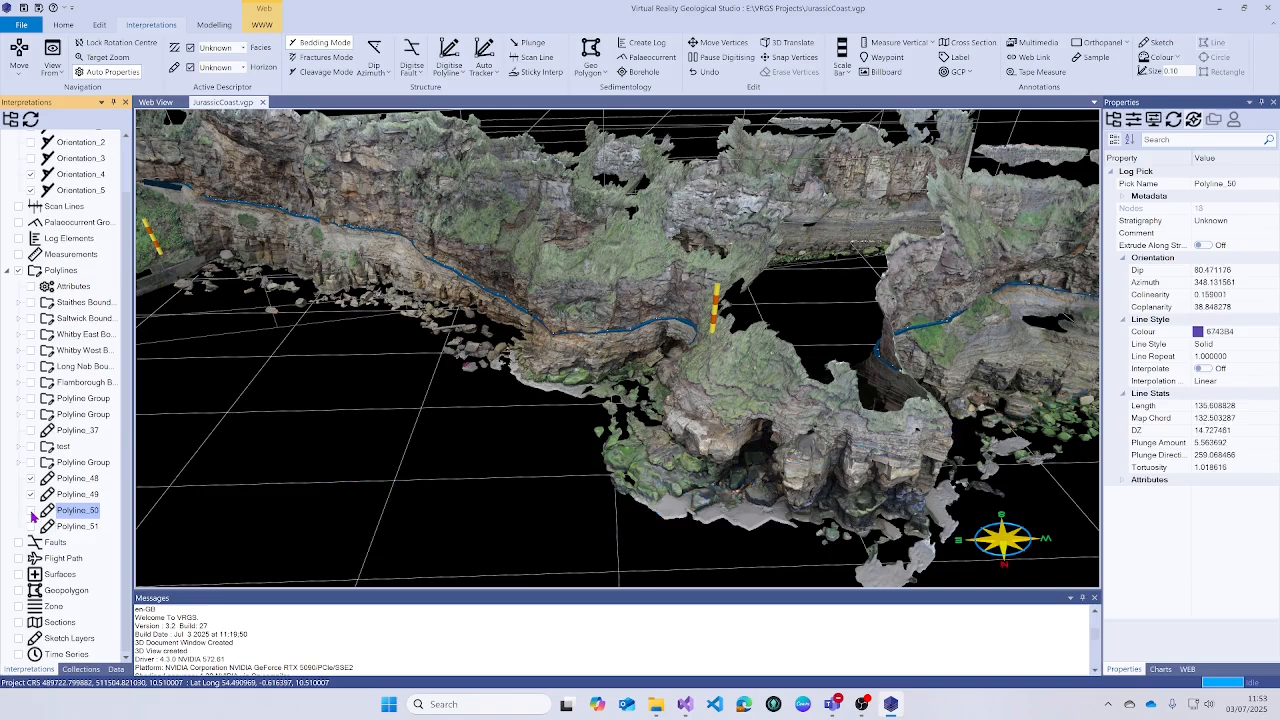
{"action": "left_click", "coordinate": [30, 526]}
- Group Polyline_48 to Polyline_51 and convert the Polyline Group to a Regular Grid
{"action": "left_click", "coordinate": [72, 483]}
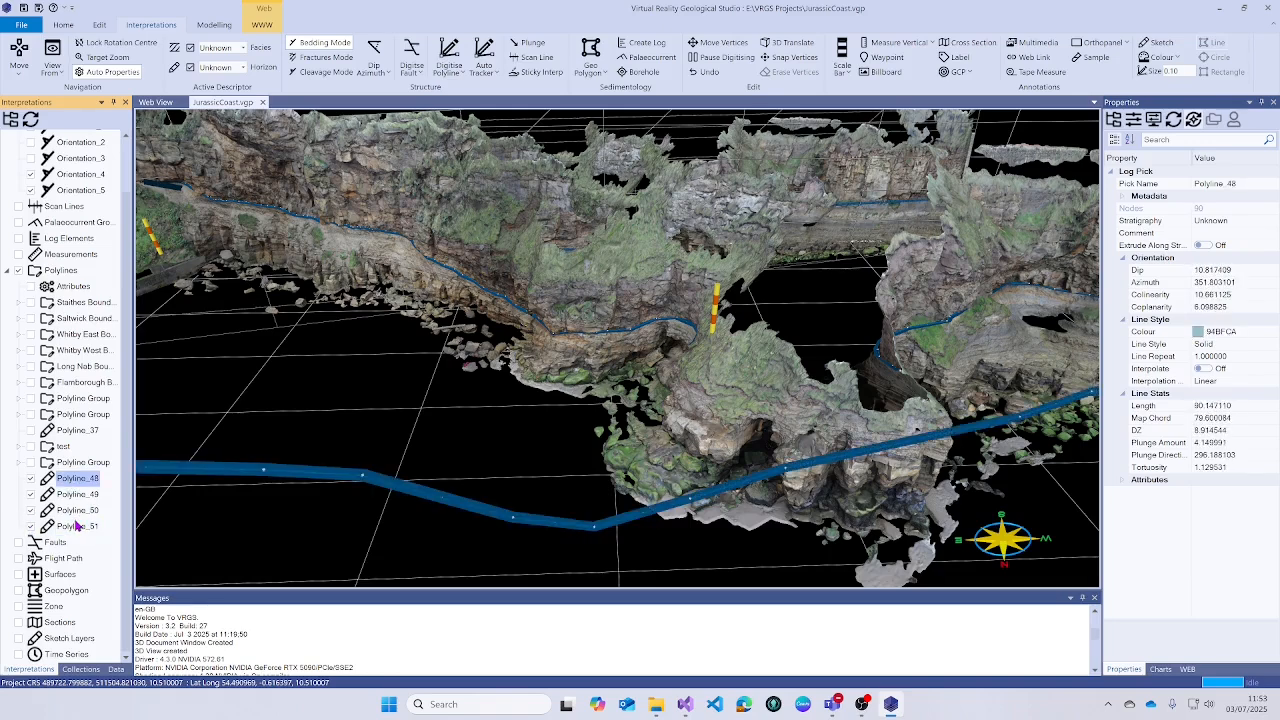
{"action": "left_click", "coordinate": [75, 527], "text": "shift"}
{"action": "right_click", "coordinate": [75, 527]}
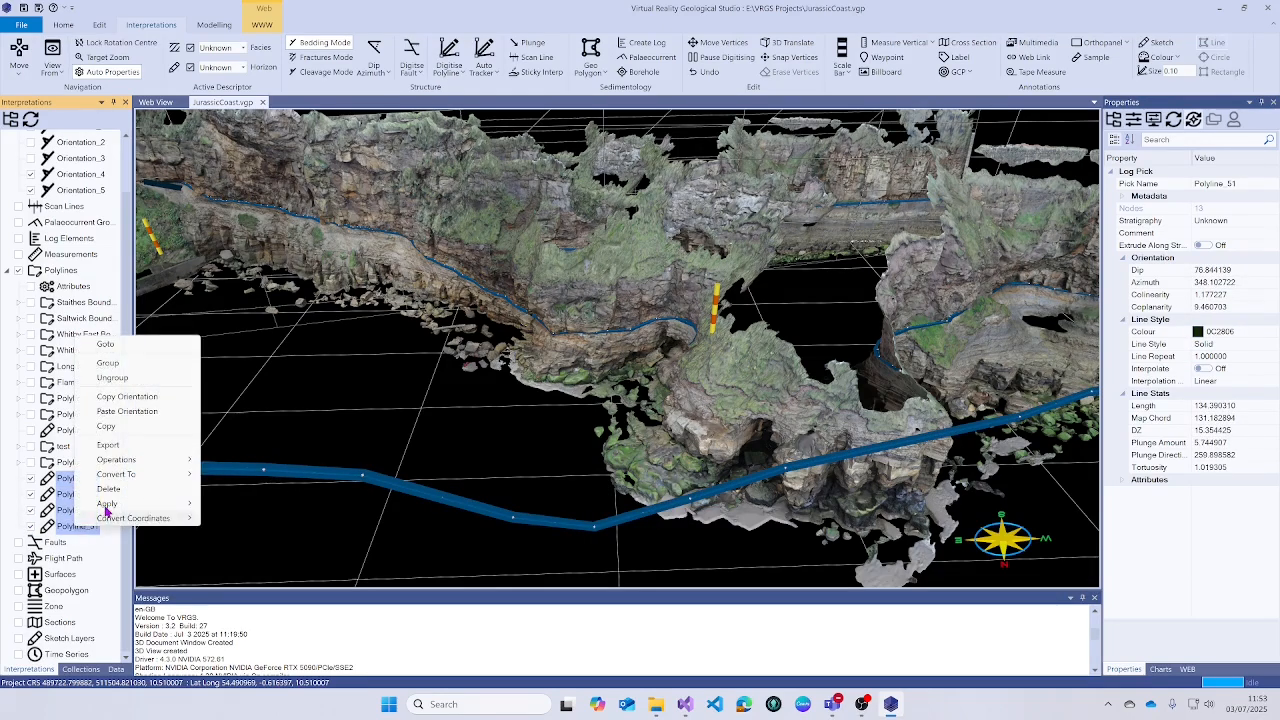
{"action": "left_click", "coordinate": [110, 370]}
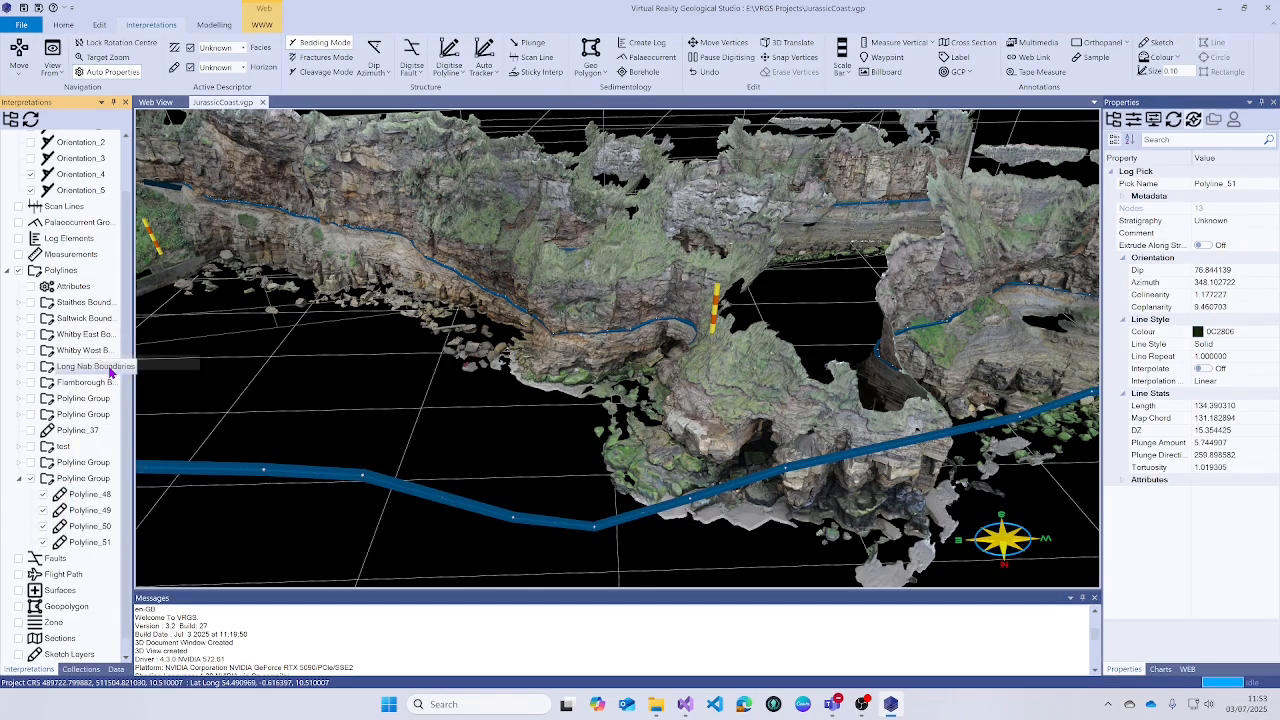
{"action": "right_click", "coordinate": [82, 480]}
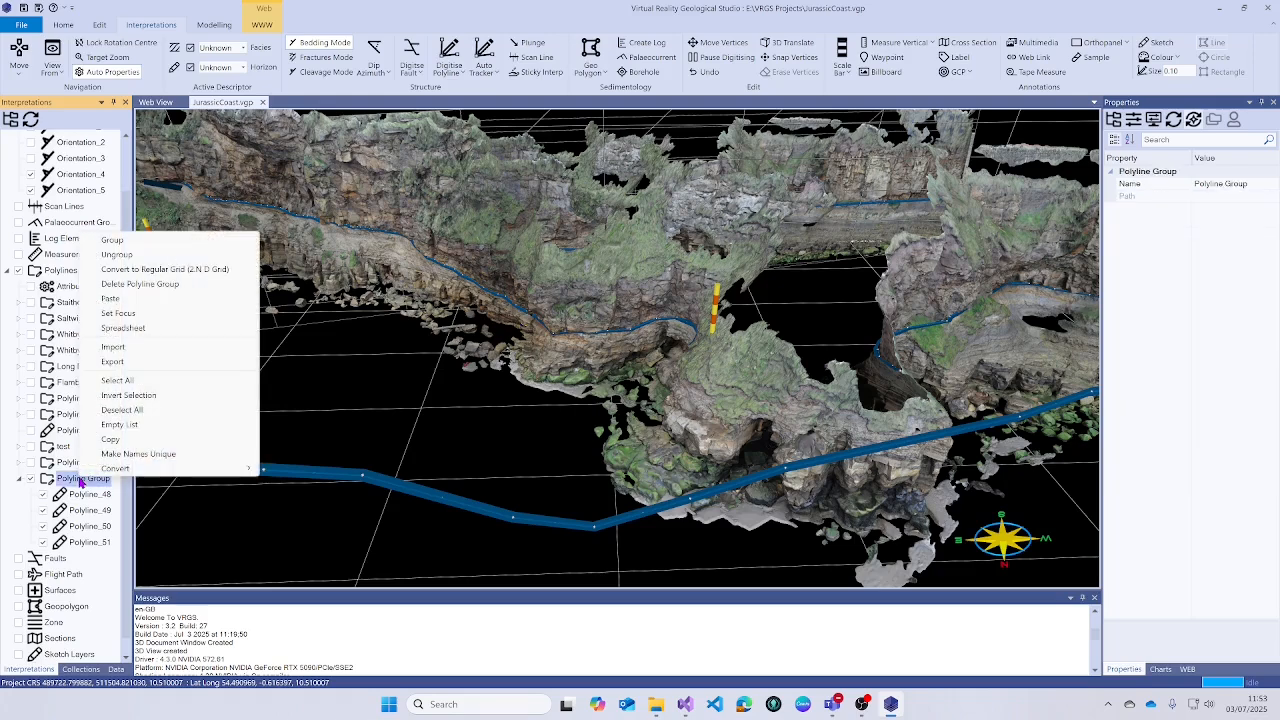
{"action": "left_click", "coordinate": [170, 269]}
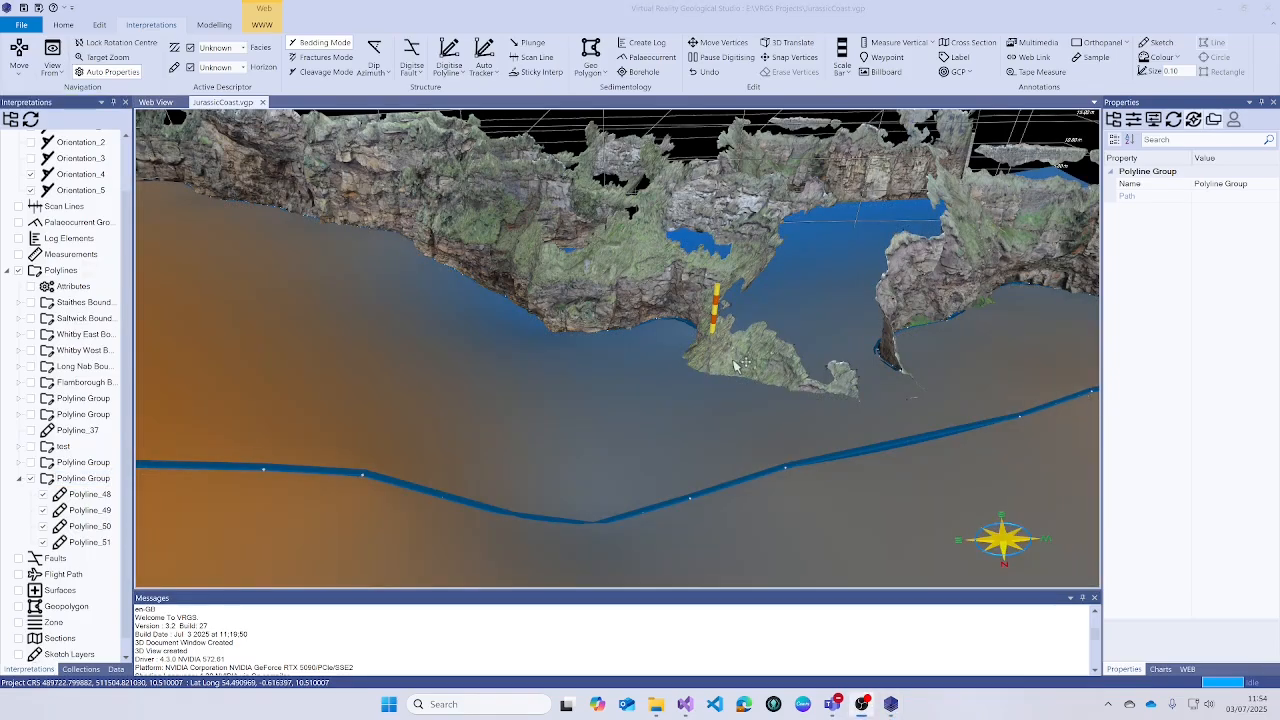
- Orbit the gridded surface, select Grid, and scroll its properties to the contour settings
{"action": "right_click_drag", "start_coordinate": [735, 366], "coordinate": [705, 288]}
{"action": "left_click_drag", "start_coordinate": [705, 288], "coordinate": [525, 310]}
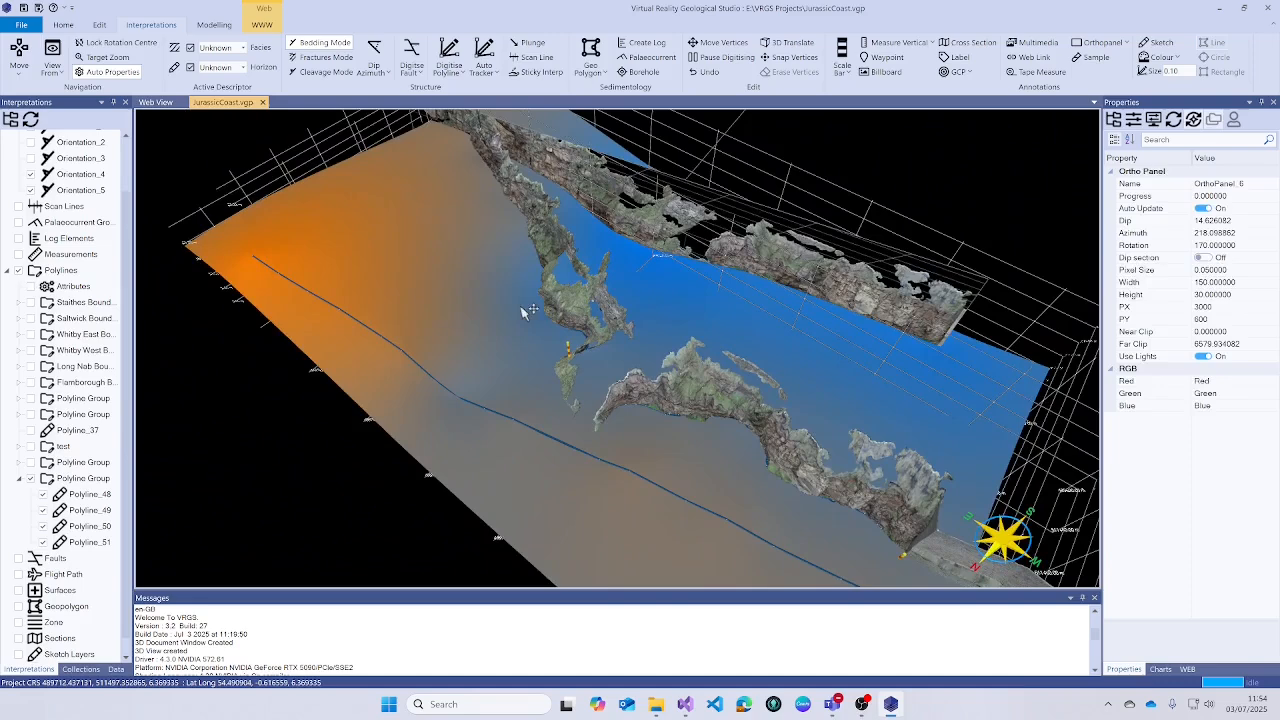
{"action": "left_click", "coordinate": [117, 669]}
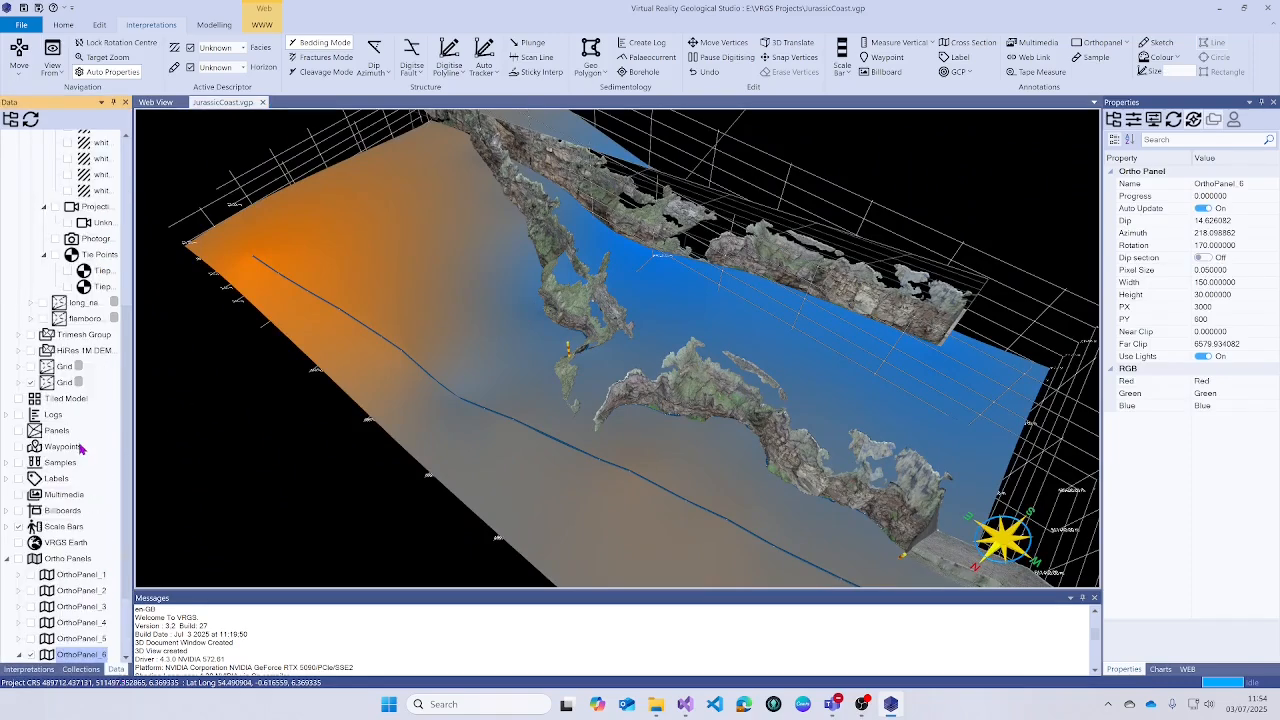
{"action": "left_click", "coordinate": [64, 383]}
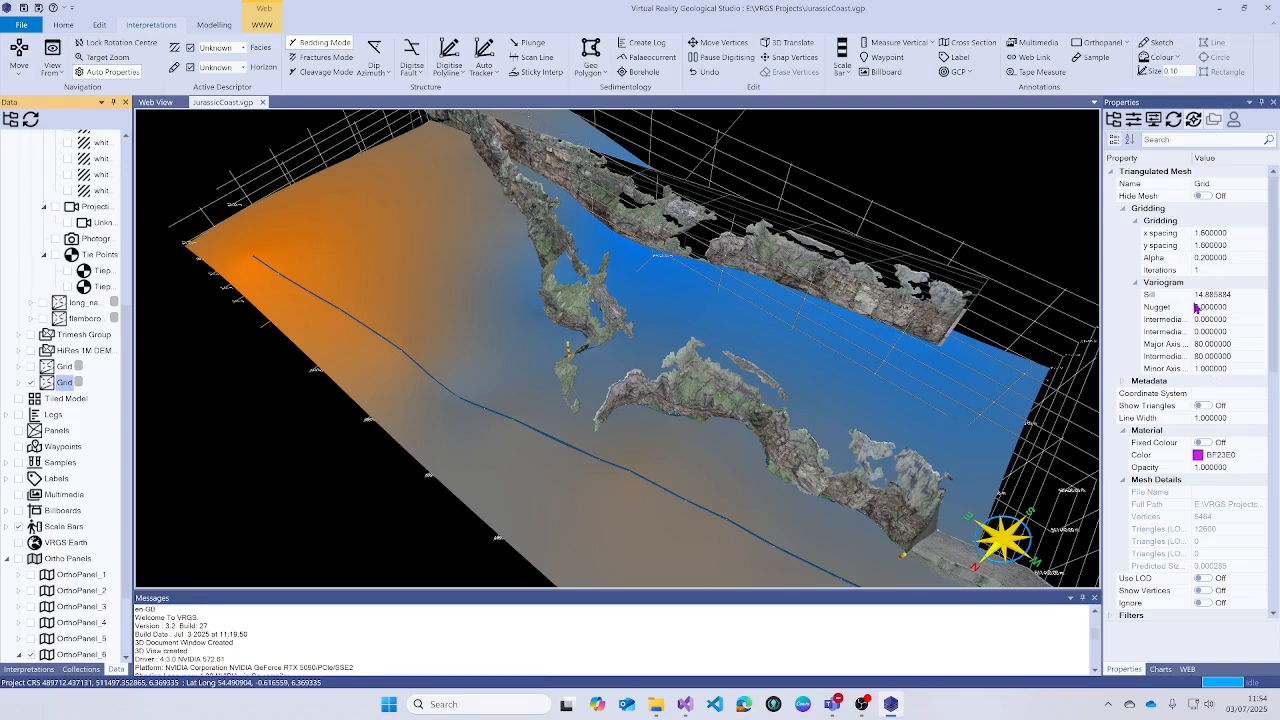
{"action": "left_click_drag", "start_coordinate": [551, 368], "coordinate": [574, 312]}
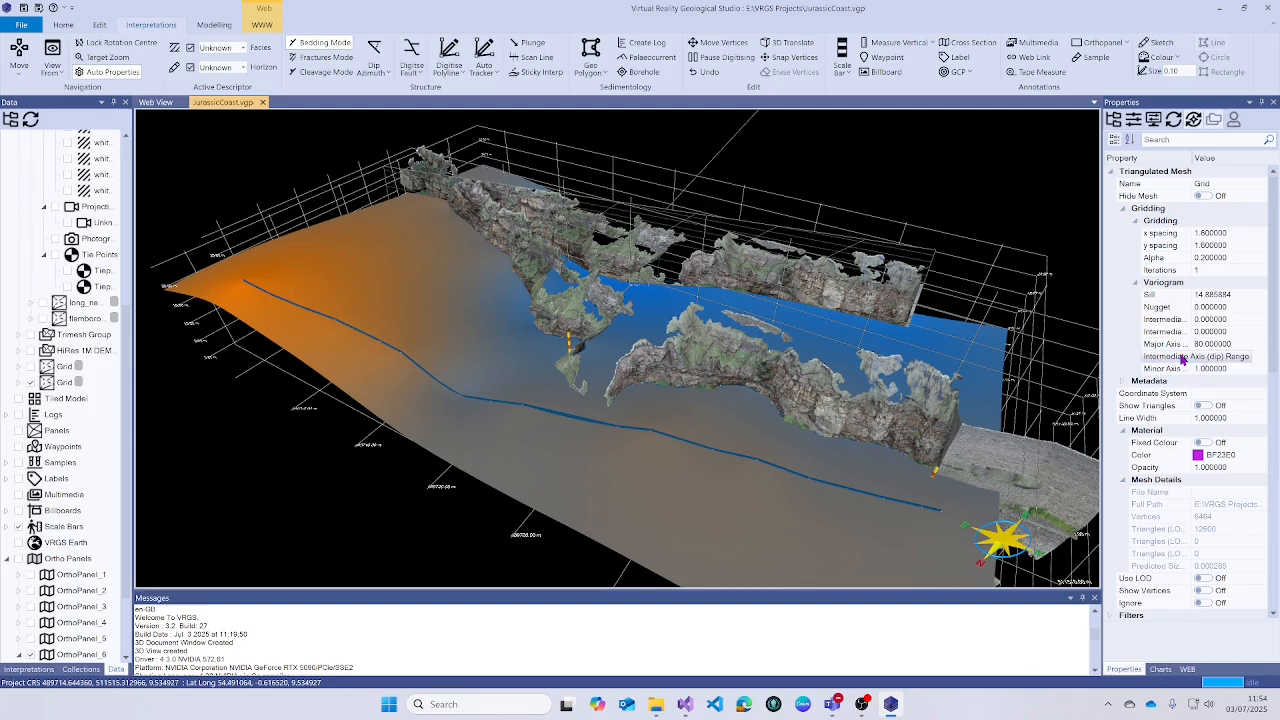
{"action": "left_click_drag", "start_coordinate": [741, 340], "coordinate": [528, 344]}
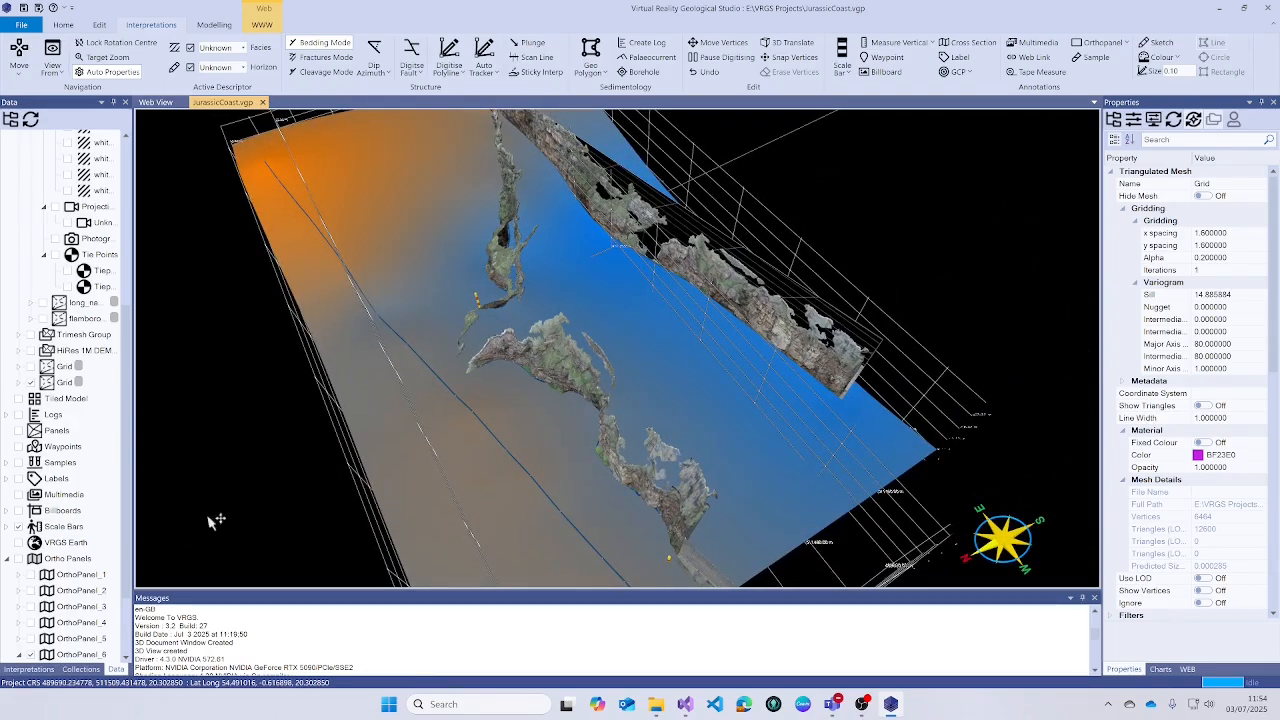
{"action": "left_click", "coordinate": [66, 384]}
{"action": "scroll", "coordinate": [1160, 470], "scroll_direction": "down", "scroll_amount": 10}
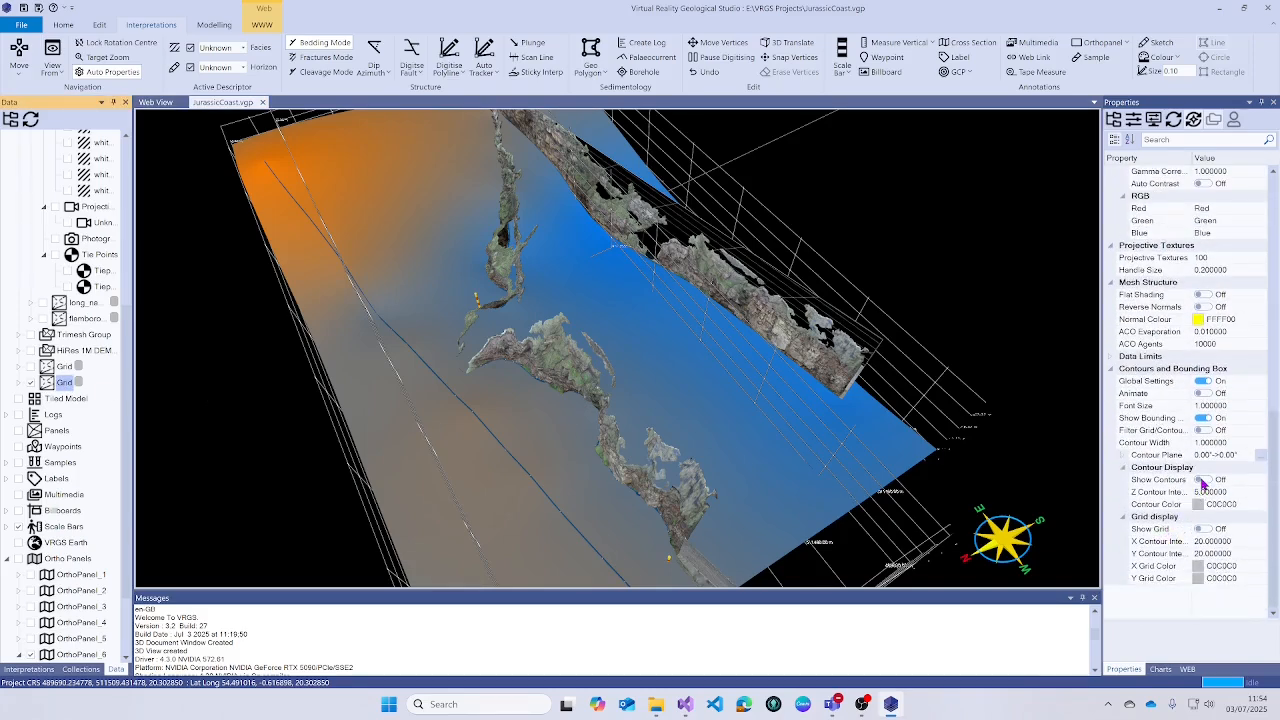
- Switch on the grid's contour lines (interval 5) and zoom in on the orange high
{"action": "left_click", "coordinate": [1201, 480]}
{"action": "left_click_drag", "start_coordinate": [707, 419], "coordinate": [614, 337]}
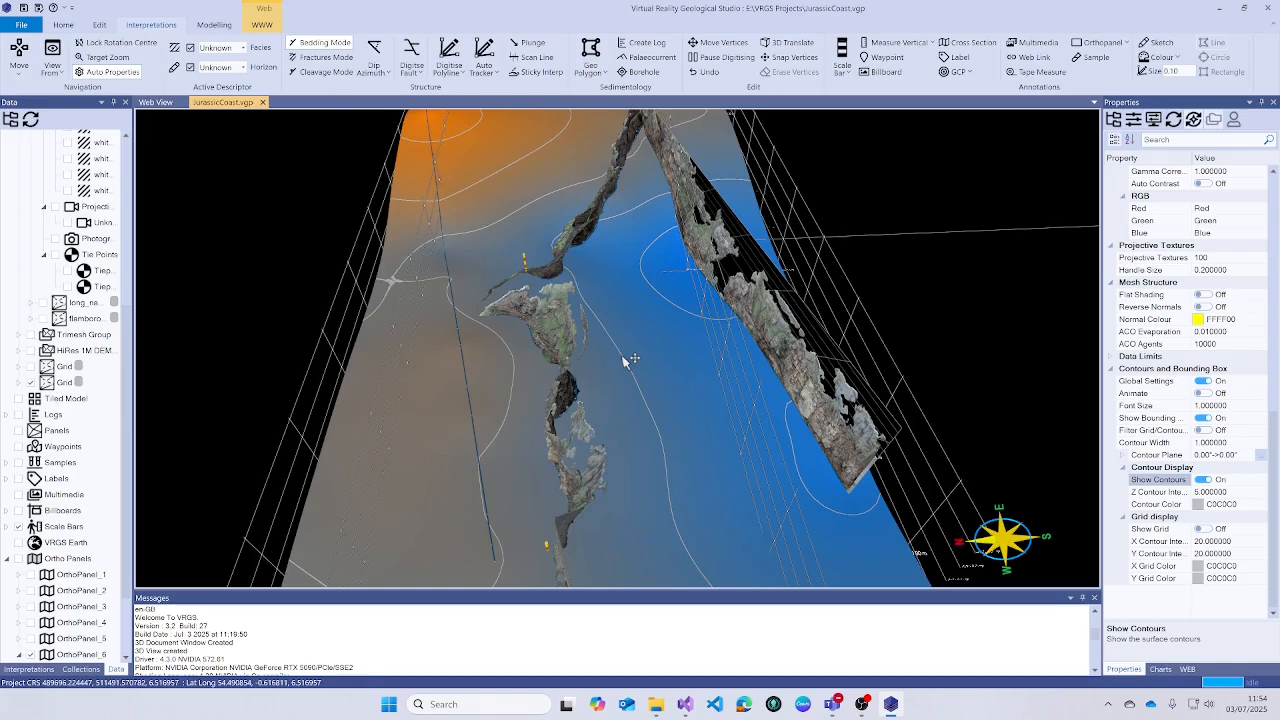
{"action": "scroll", "coordinate": [617, 373], "scroll_direction": "down", "scroll_amount": 2}
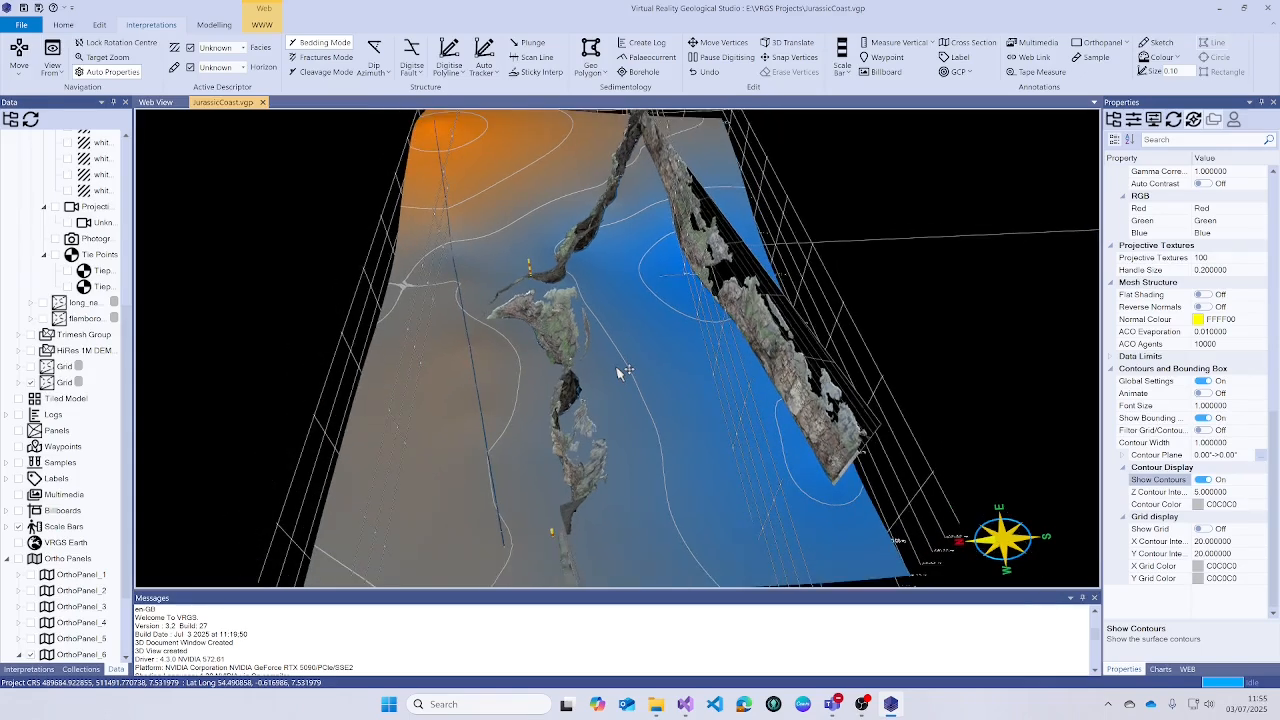
{"action": "scroll", "coordinate": [619, 371], "scroll_direction": "down", "scroll_amount": 1}
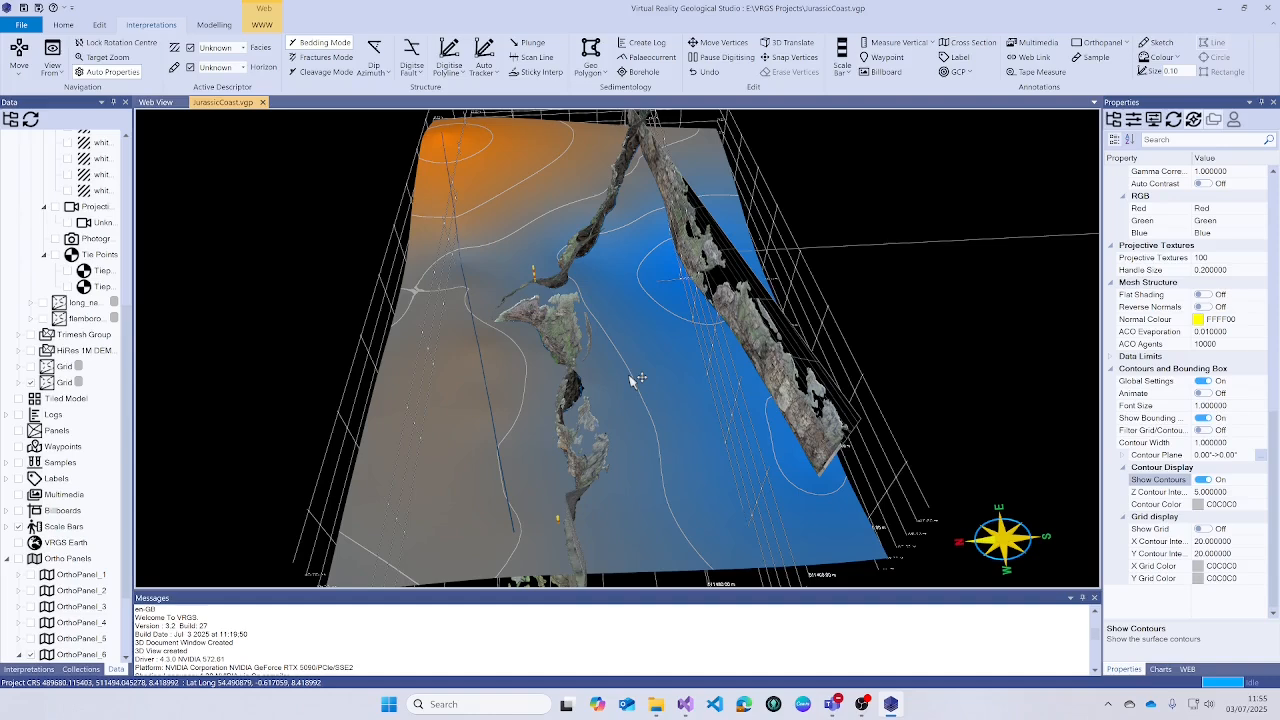
{"action": "left_click_drag", "start_coordinate": [630, 378], "coordinate": [612, 448]}
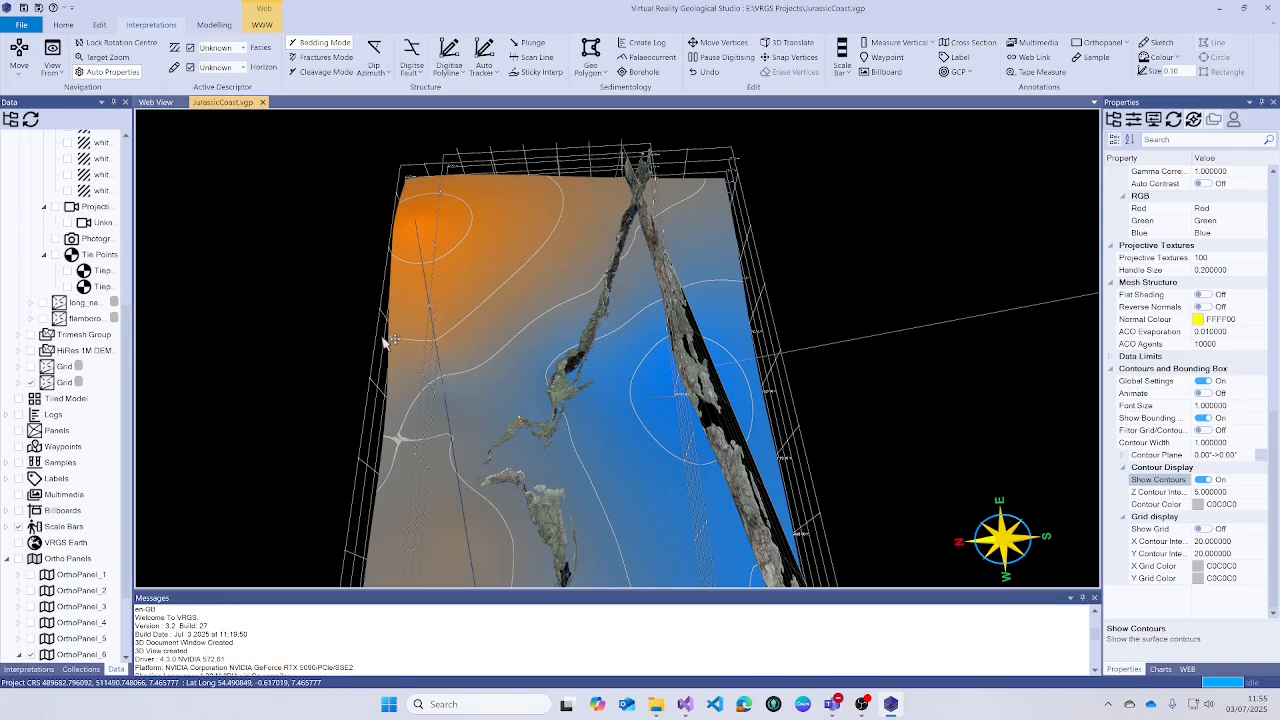
{"action": "left_click_drag", "start_coordinate": [593, 259], "coordinate": [540, 249]}
{"action": "right_click_drag", "start_coordinate": [540, 249], "coordinate": [650, 307]}
{"action": "scroll", "coordinate": [649, 309], "scroll_direction": "up", "scroll_amount": 2}
{"action": "scroll", "coordinate": [649, 307], "scroll_direction": "up", "scroll_amount": 2}
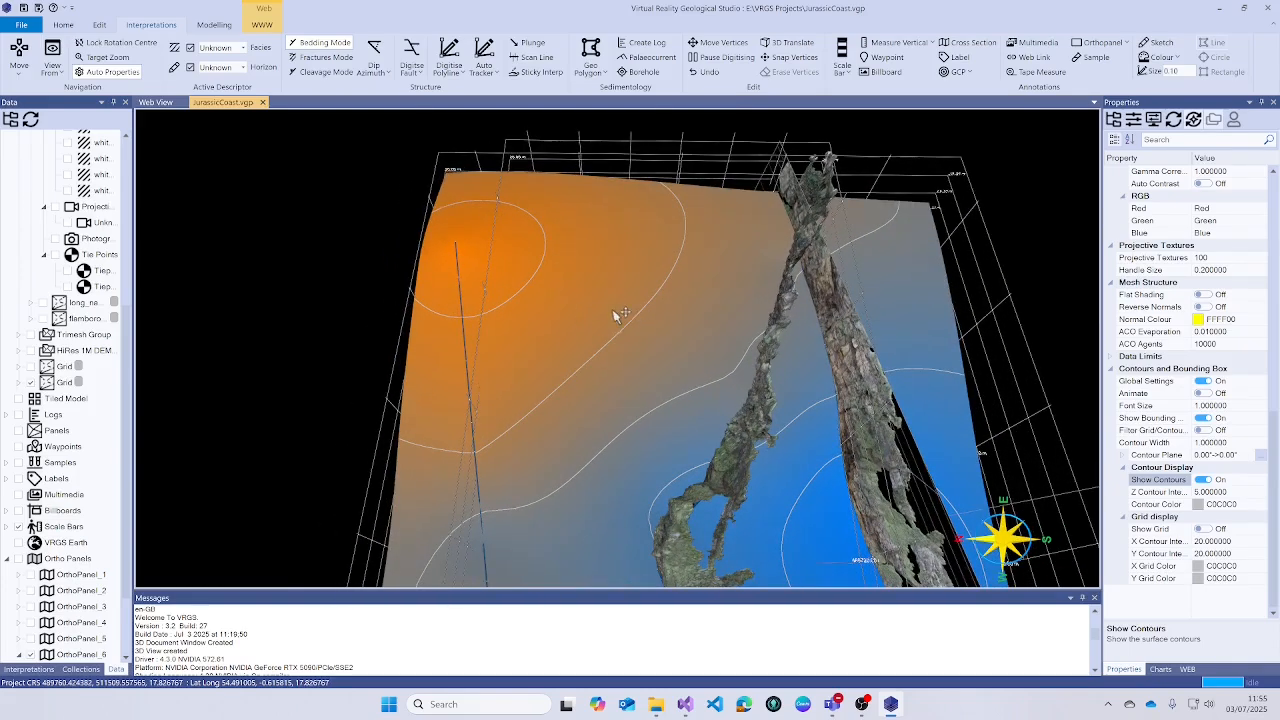
{"action": "left_click_drag", "start_coordinate": [576, 311], "coordinate": [564, 309]}
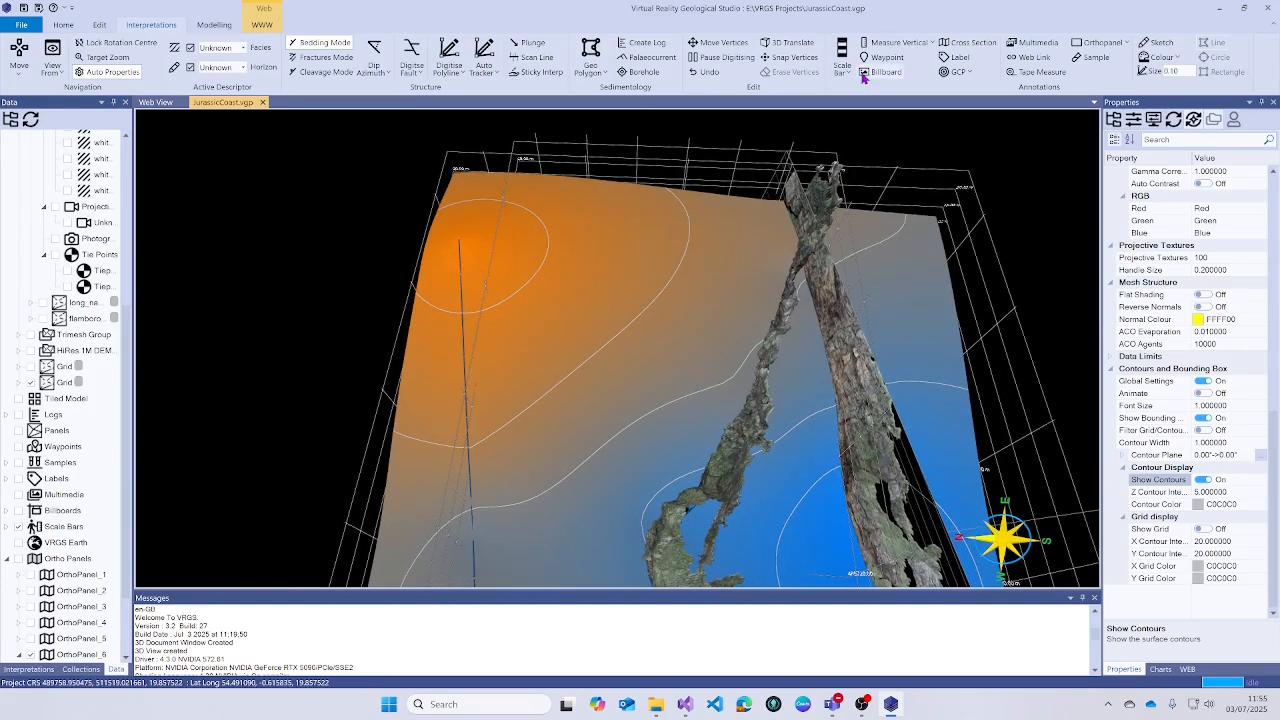
- Choose Draw Contour mode and set the last Polyline Group as the focus target
{"action": "left_click", "coordinate": [448, 74]}
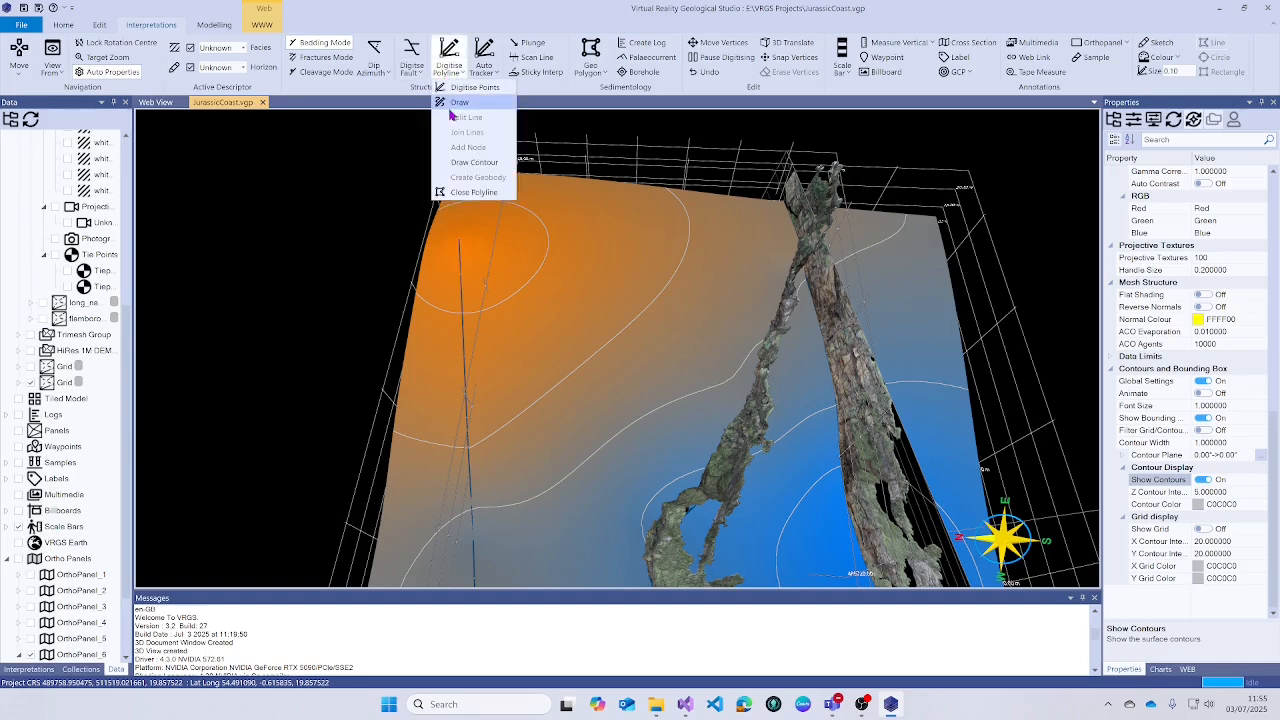
{"action": "left_click", "coordinate": [462, 164]}
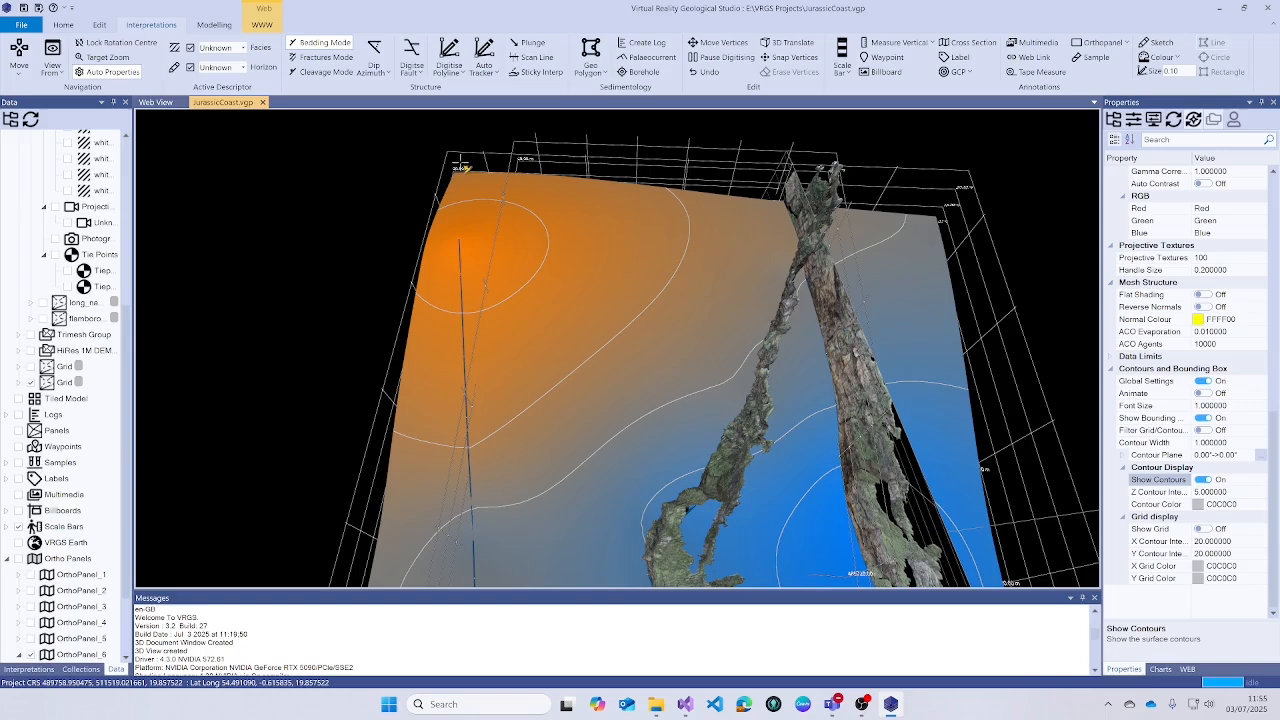
{"action": "left_click", "coordinate": [22, 670]}
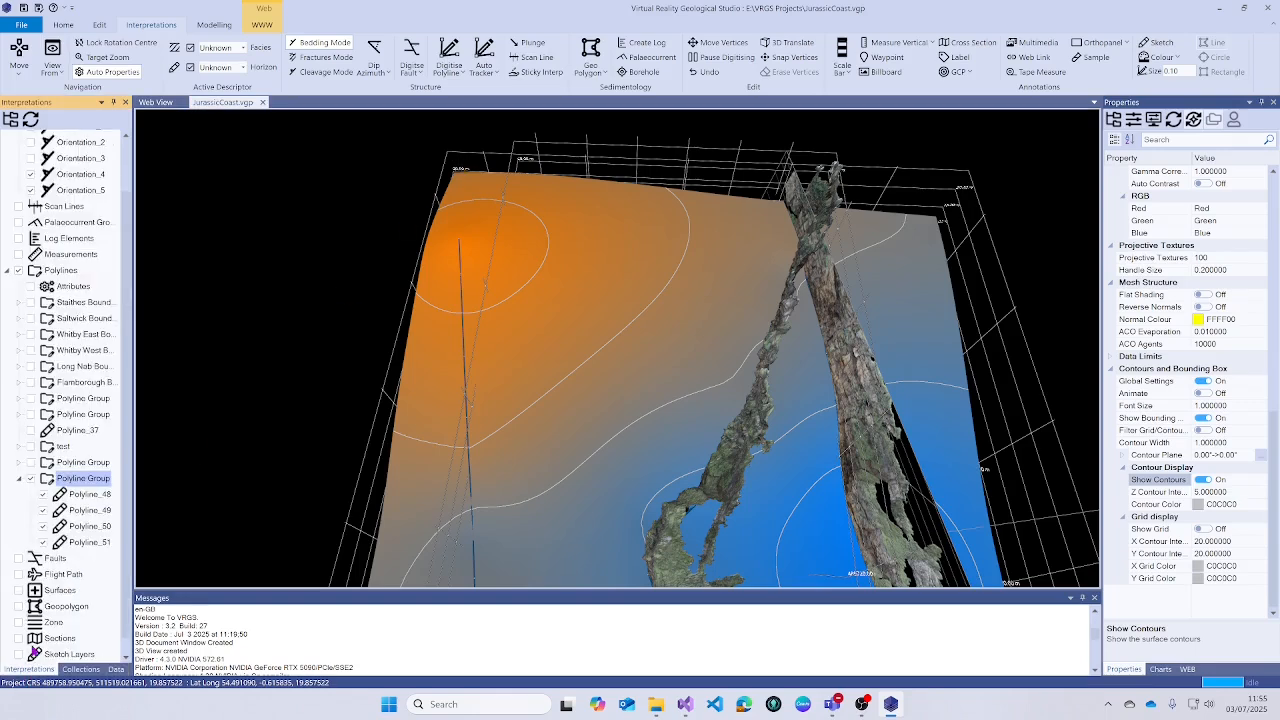
{"action": "right_click", "coordinate": [77, 483]}
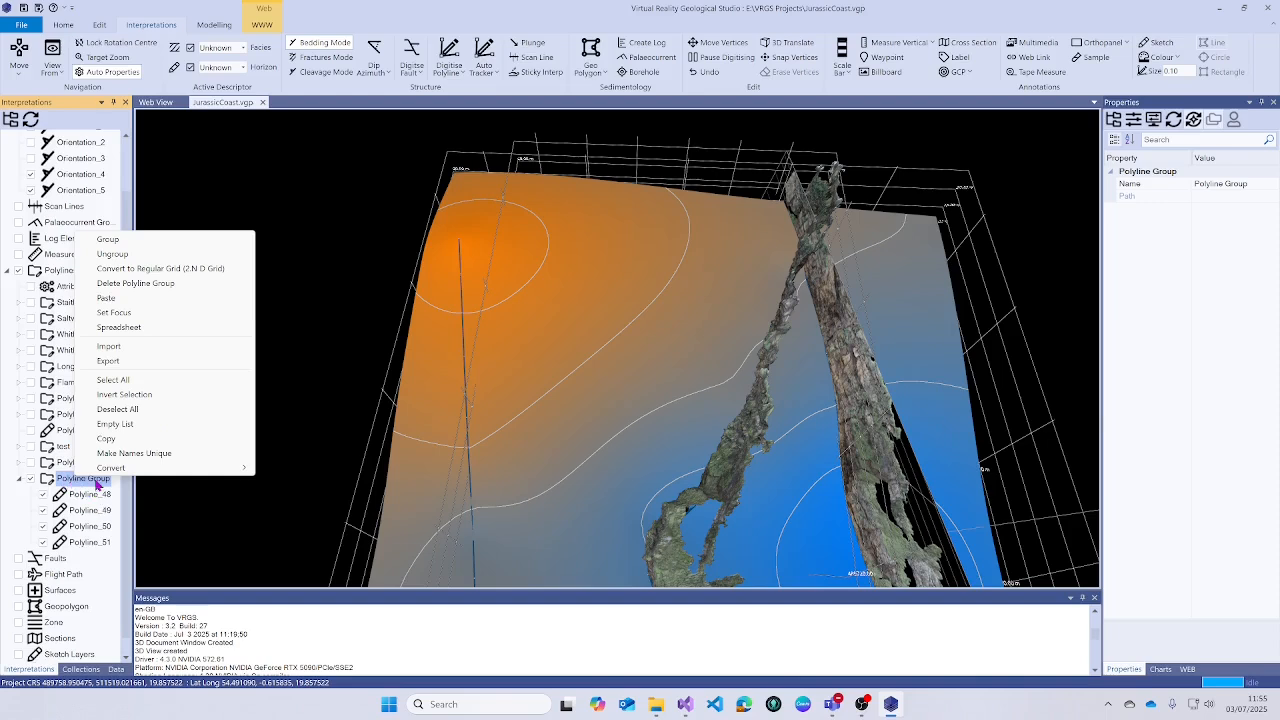
{"action": "left_click", "coordinate": [121, 314]}
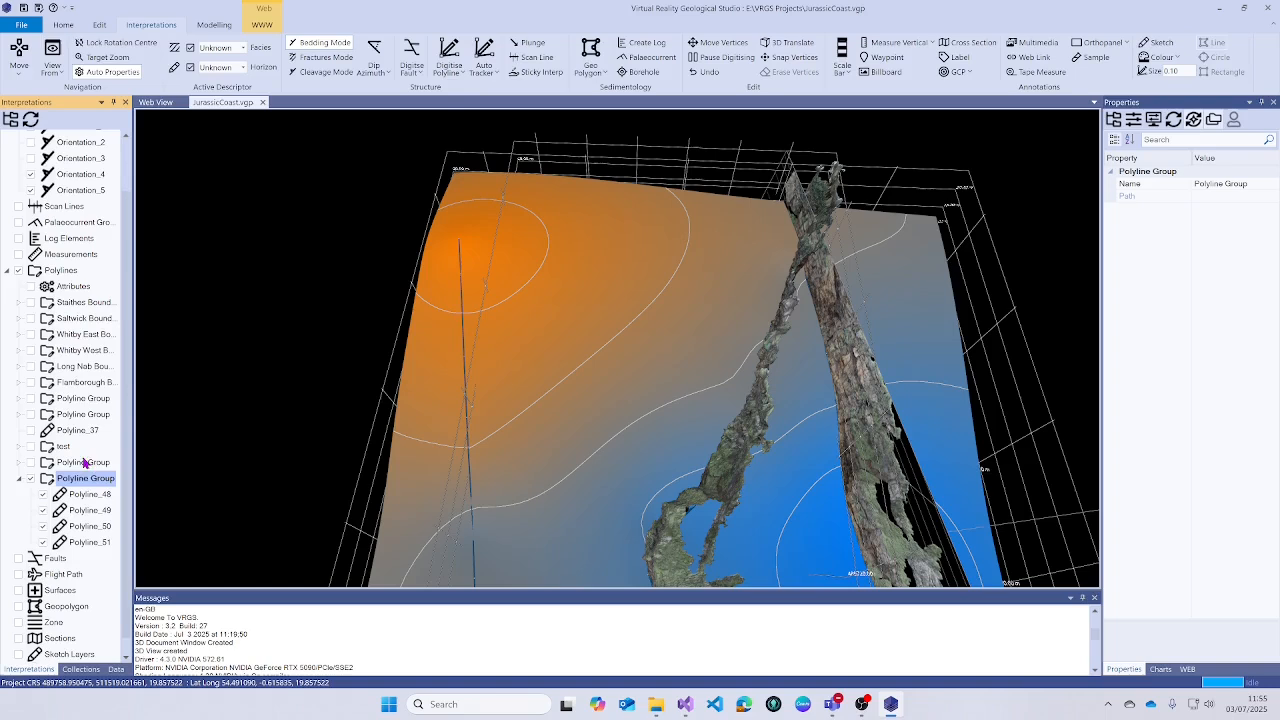
- Enable Digitise Polyline and start placing contour-line points on the gridded surface
{"action": "left_click", "coordinate": [449, 55]}
{"action": "left_click", "coordinate": [449, 73]}
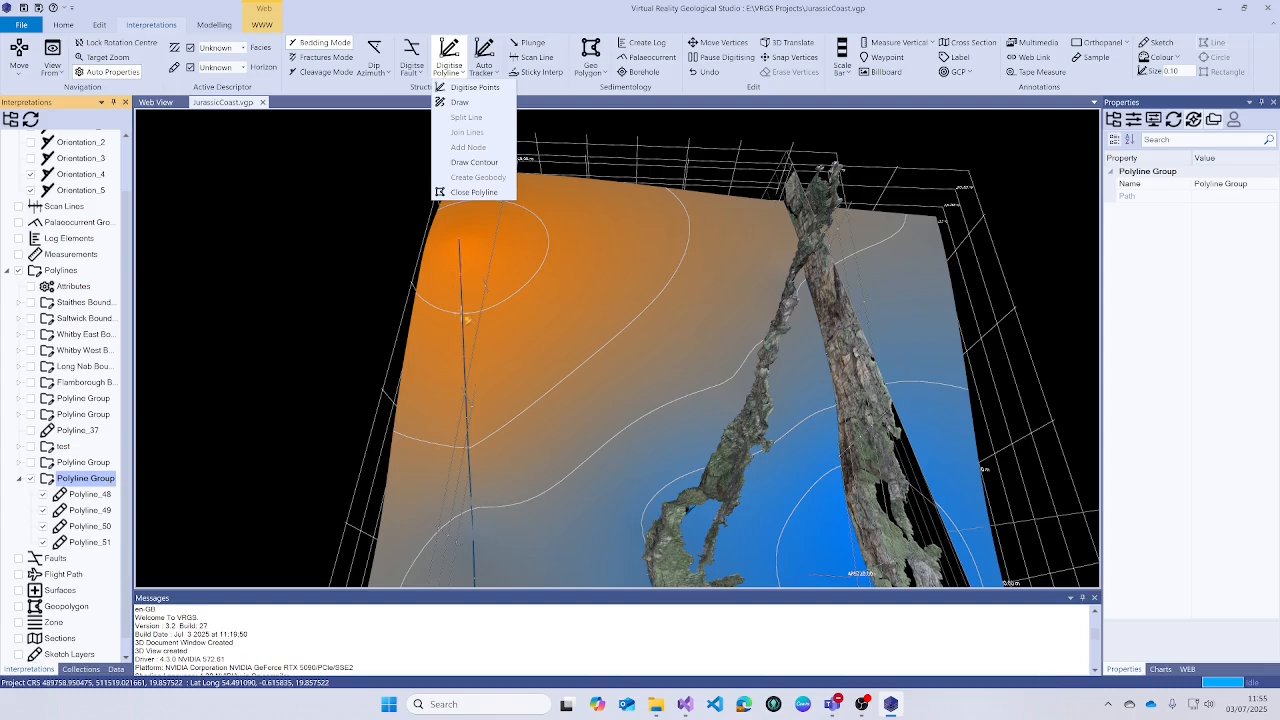
{"action": "left_click", "coordinate": [466, 318]}
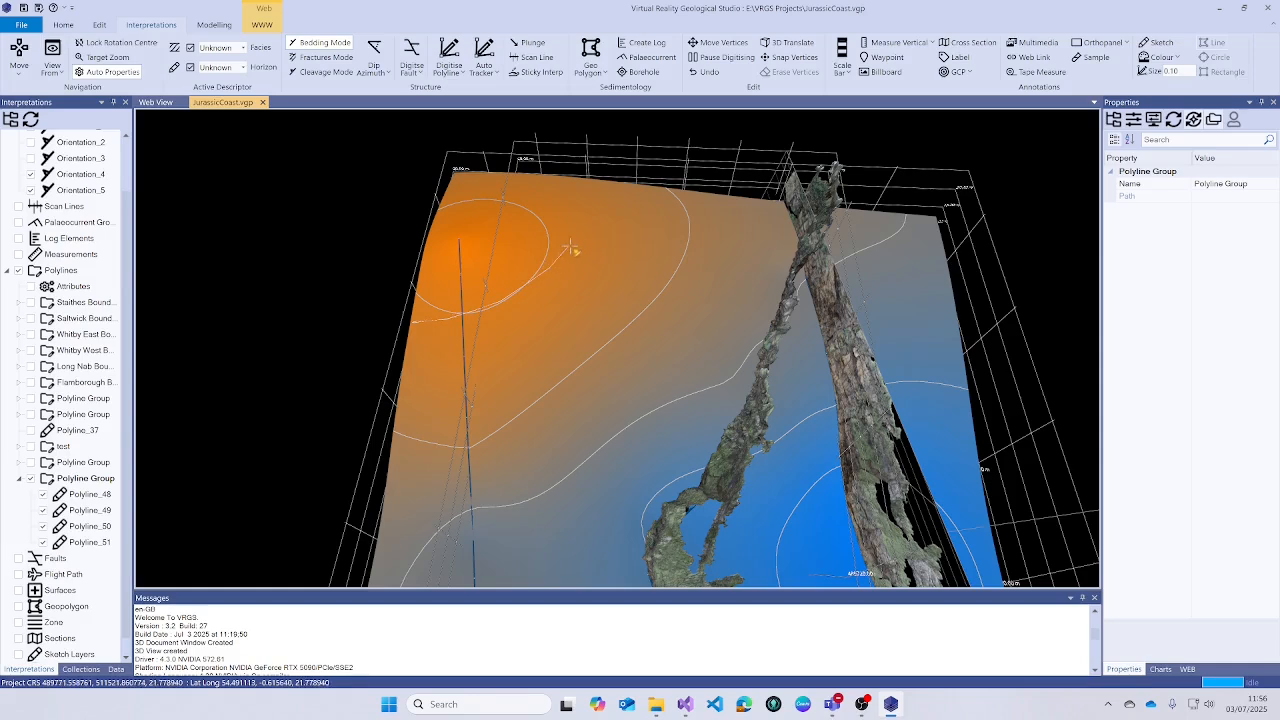
- Finish the line as Polyline_52, compare it with the cliffs, and show the Data tree
{"action": "double_click", "coordinate": [616, 188]}
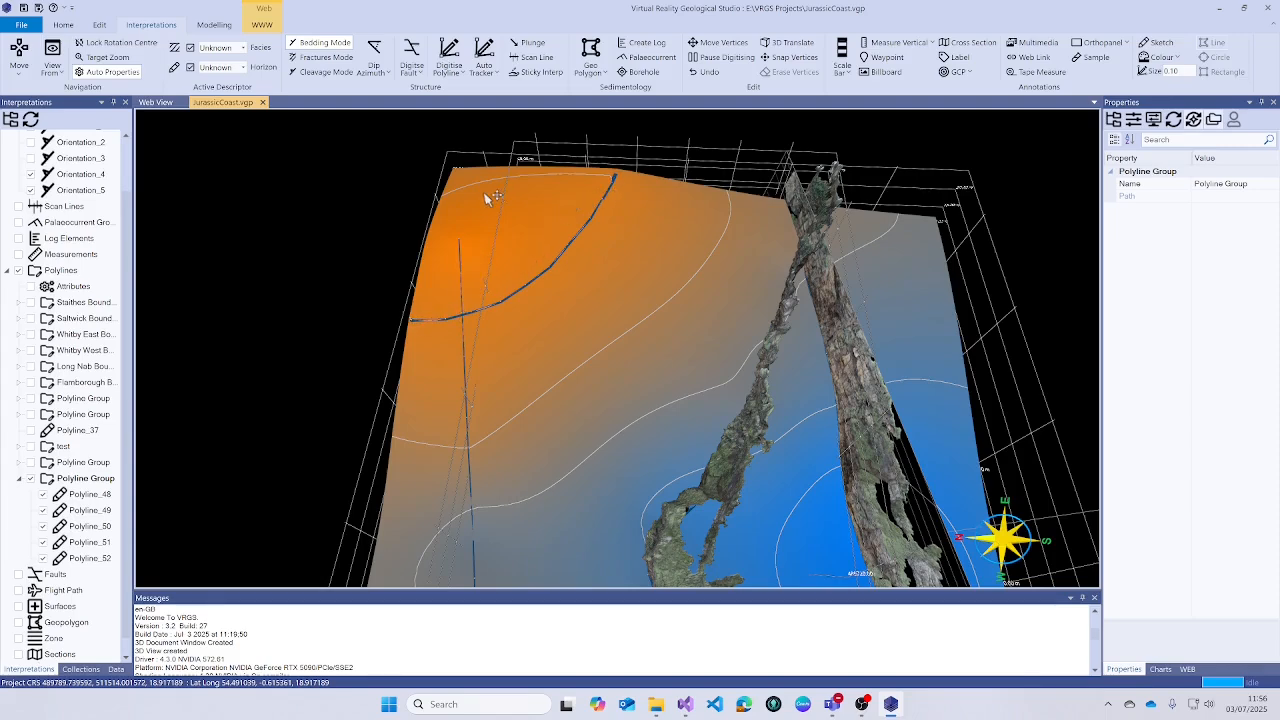
{"action": "scroll", "coordinate": [433, 332], "scroll_direction": "up", "scroll_amount": 2}
{"action": "scroll", "coordinate": [434, 330], "scroll_direction": "up", "scroll_amount": 2}
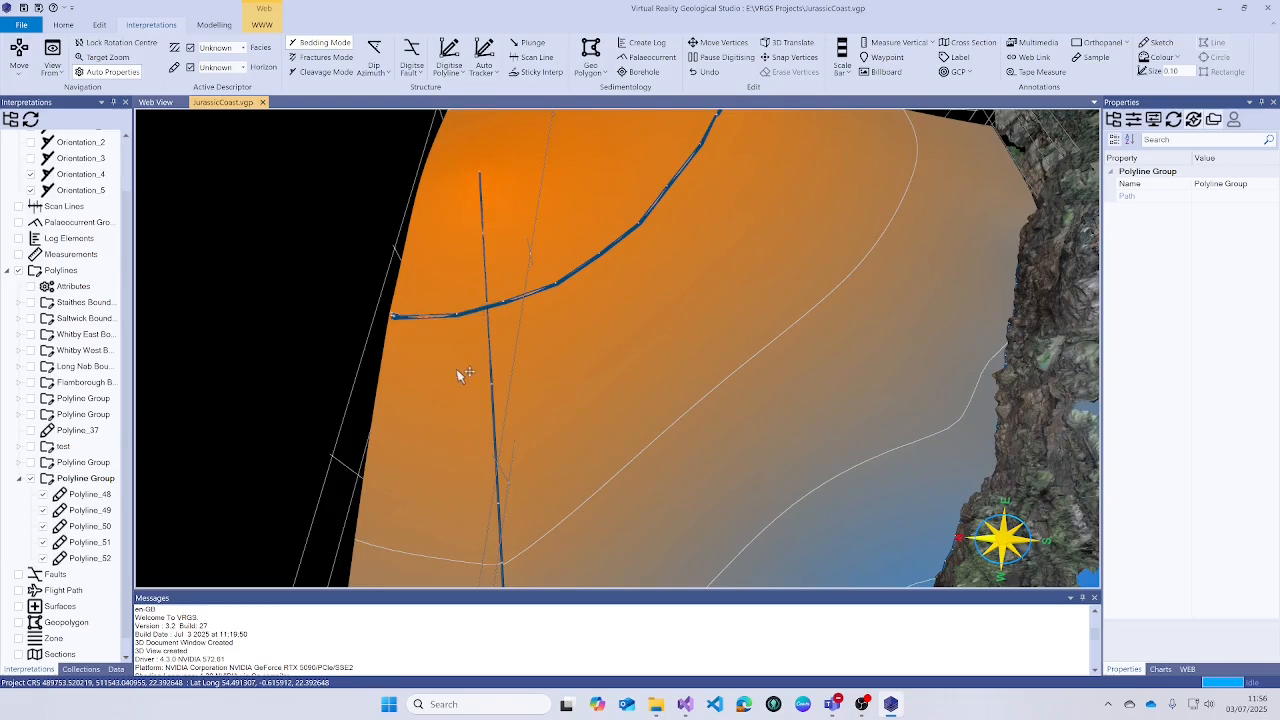
{"action": "left_click_drag", "start_coordinate": [458, 371], "coordinate": [614, 270]}
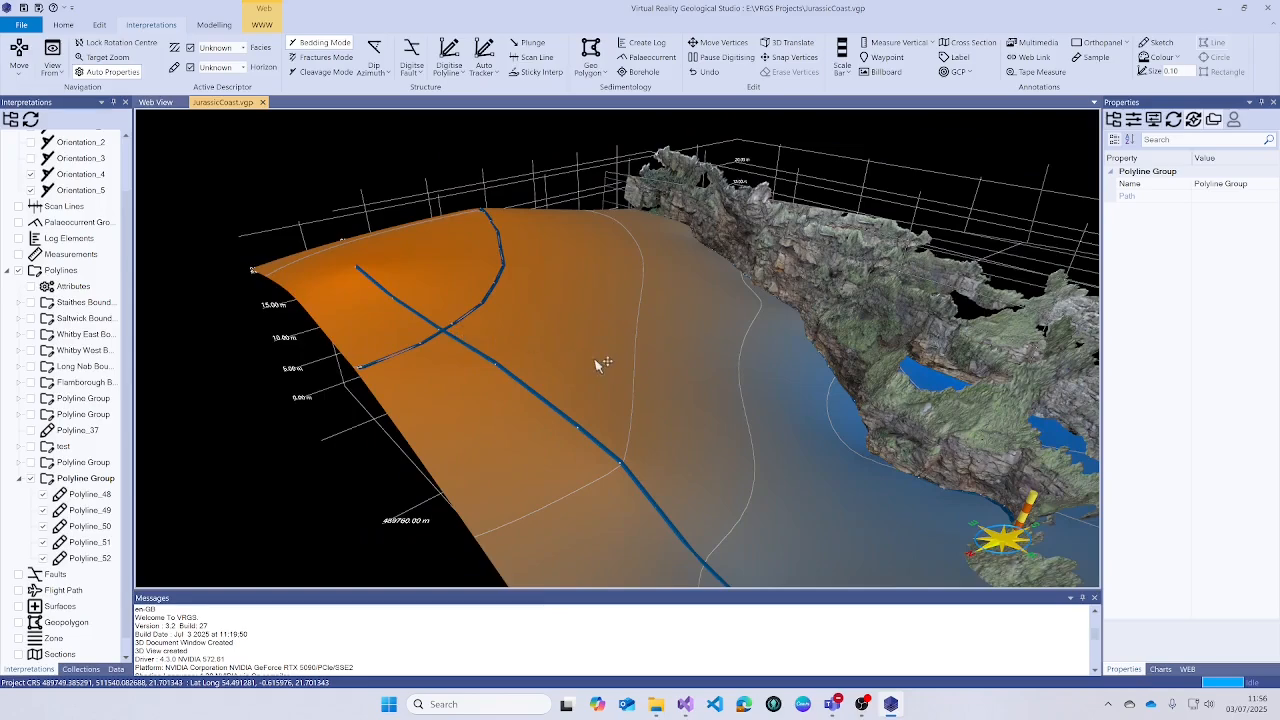
{"action": "left_click_drag", "start_coordinate": [600, 363], "coordinate": [521, 435]}
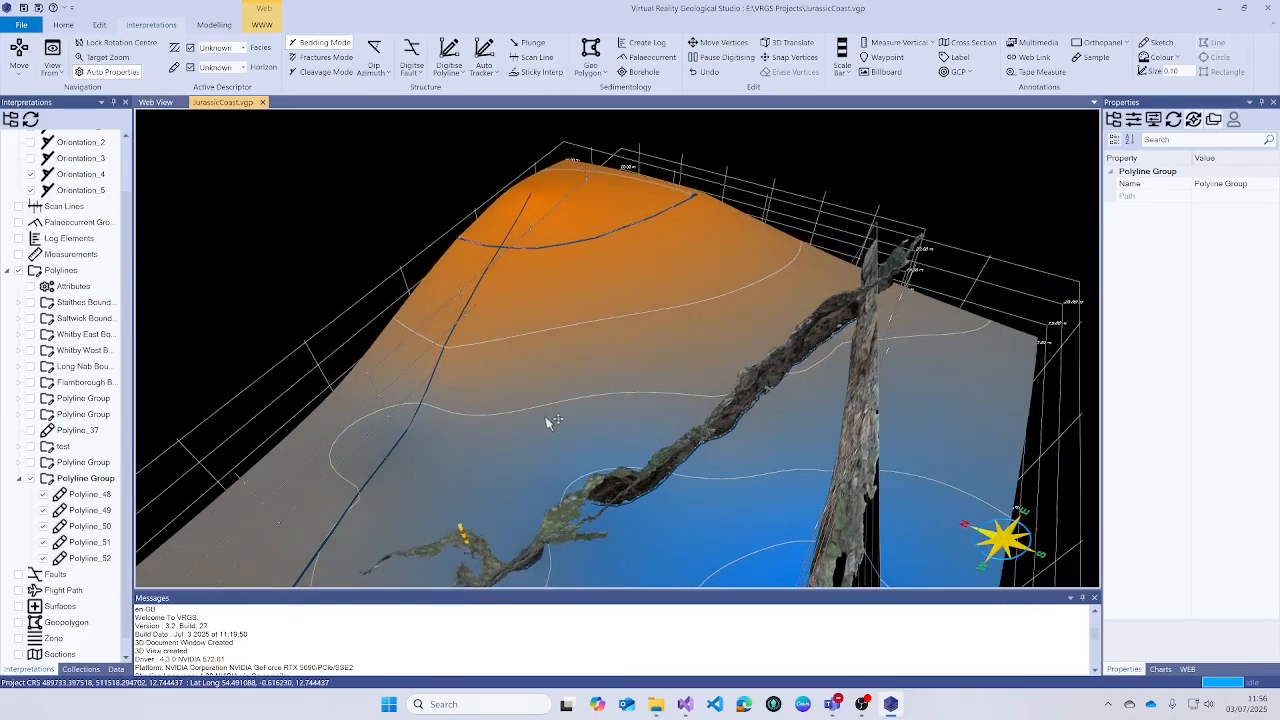
{"action": "left_click", "coordinate": [117, 671]}
{"action": "scroll", "coordinate": [36, 390], "scroll_direction": "down", "scroll_amount": 2}
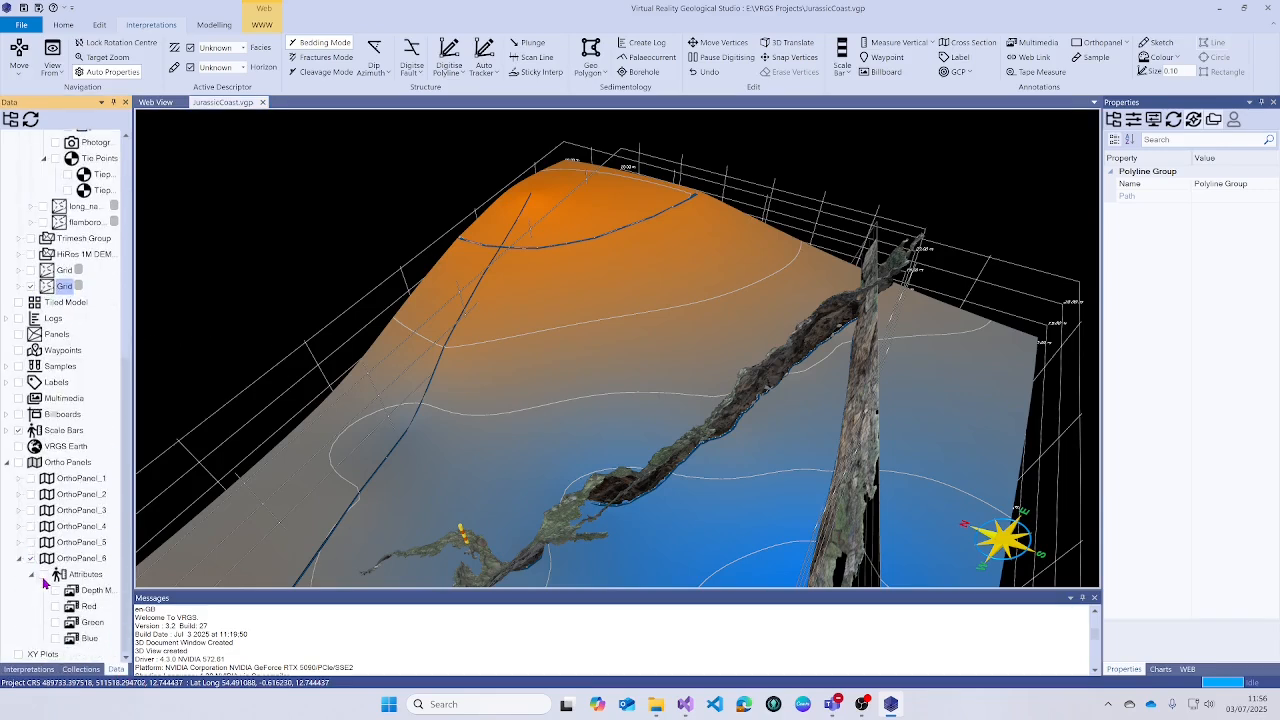
- Hide OrthoPanel_6 and the whitby_west.obj mesh, leaving the contoured grid and fault lines
{"action": "left_click", "coordinate": [31, 559]}
{"action": "scroll", "coordinate": [177, 346], "scroll_direction": "up", "scroll_amount": 3}
{"action": "scroll", "coordinate": [38, 305], "scroll_direction": "up", "scroll_amount": 8}
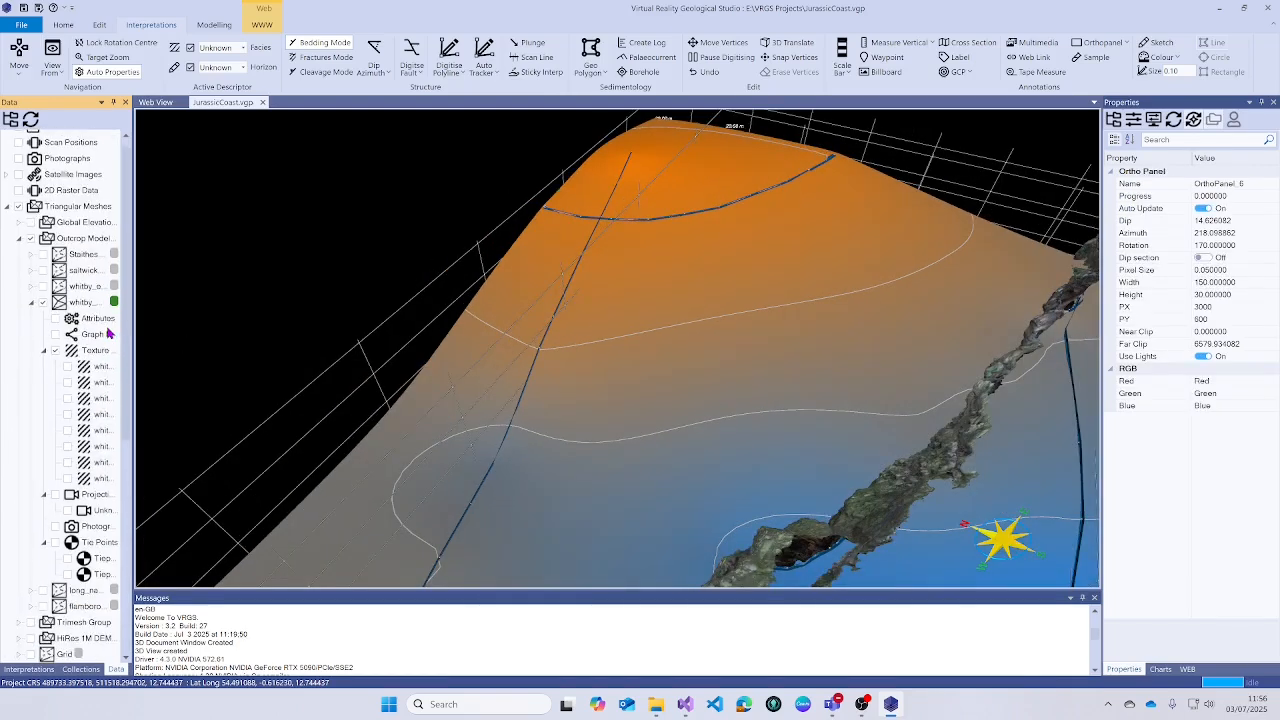
{"action": "left_click", "coordinate": [43, 315]}
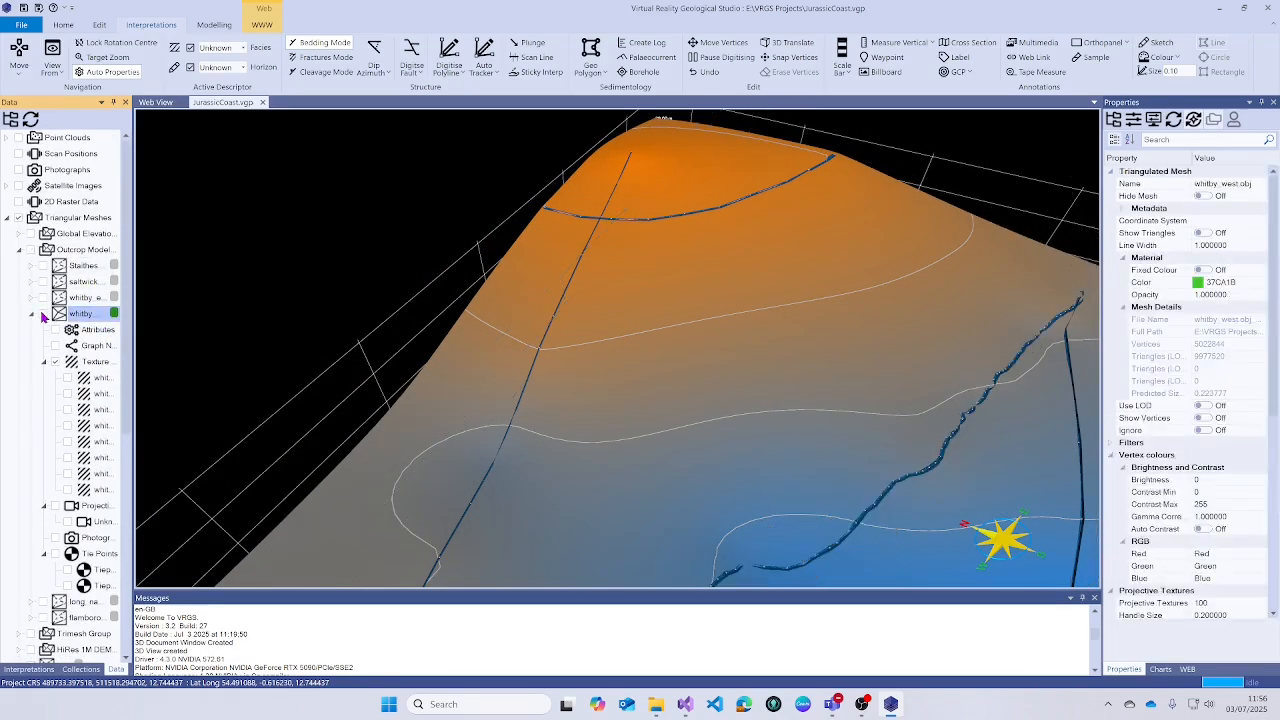
{"action": "scroll", "coordinate": [688, 455], "scroll_direction": "down", "scroll_amount": 3}
{"action": "scroll", "coordinate": [684, 443], "scroll_direction": "down", "scroll_amount": 5}
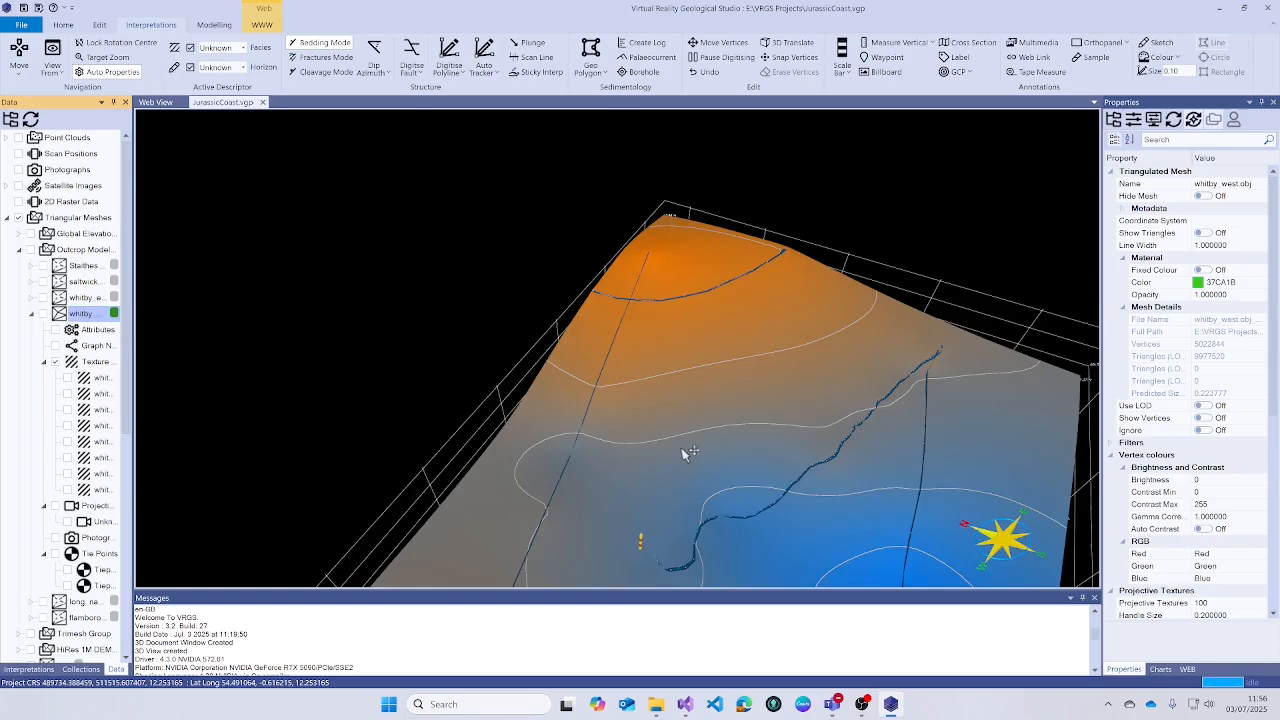
{"action": "left_click_drag", "start_coordinate": [628, 399], "coordinate": [657, 388]}
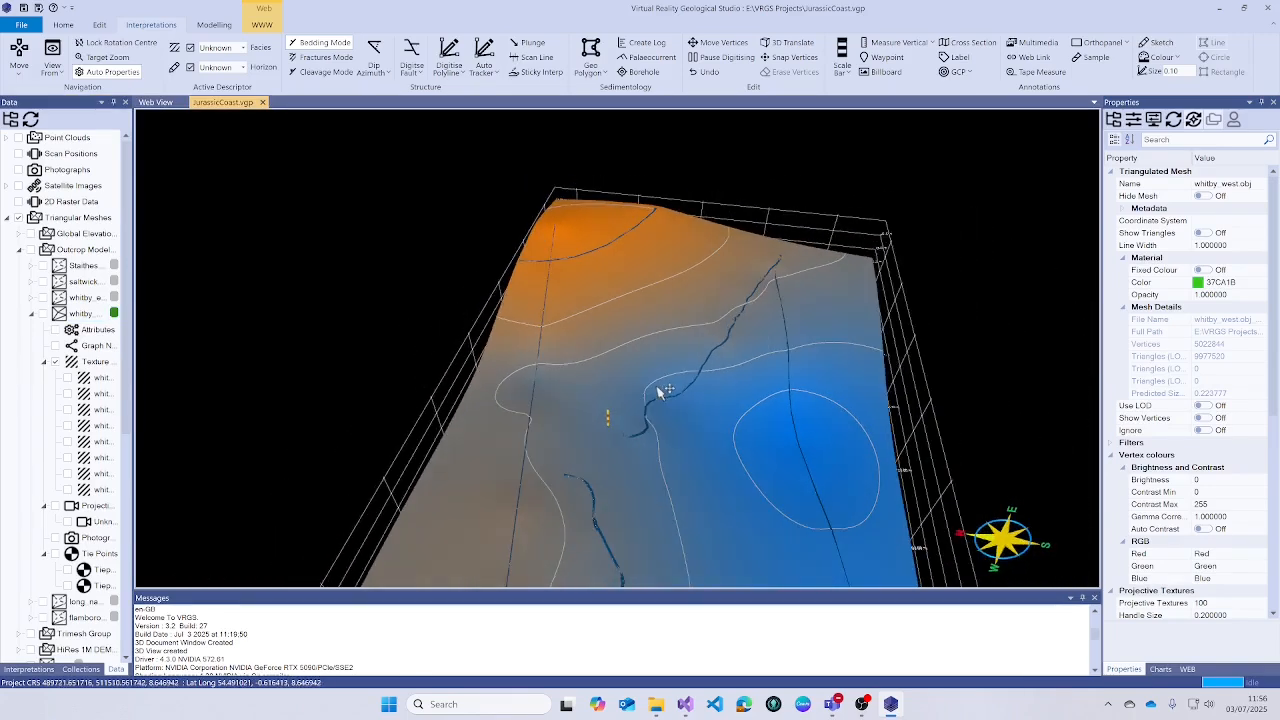
{"action": "right_click_drag", "start_coordinate": [635, 391], "coordinate": [573, 263]}
{"action": "right_click_drag", "start_coordinate": [577, 374], "coordinate": [575, 316]}
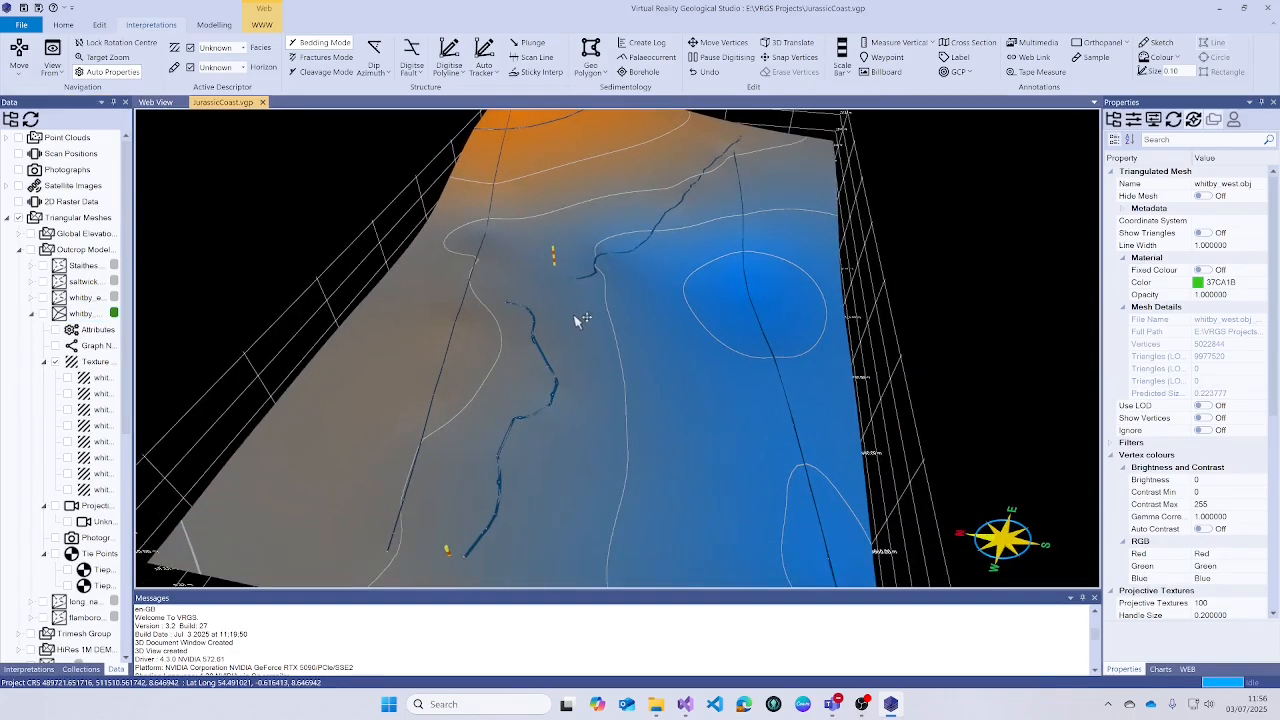
{"action": "left_click_drag", "start_coordinate": [563, 343], "coordinate": [612, 317]}
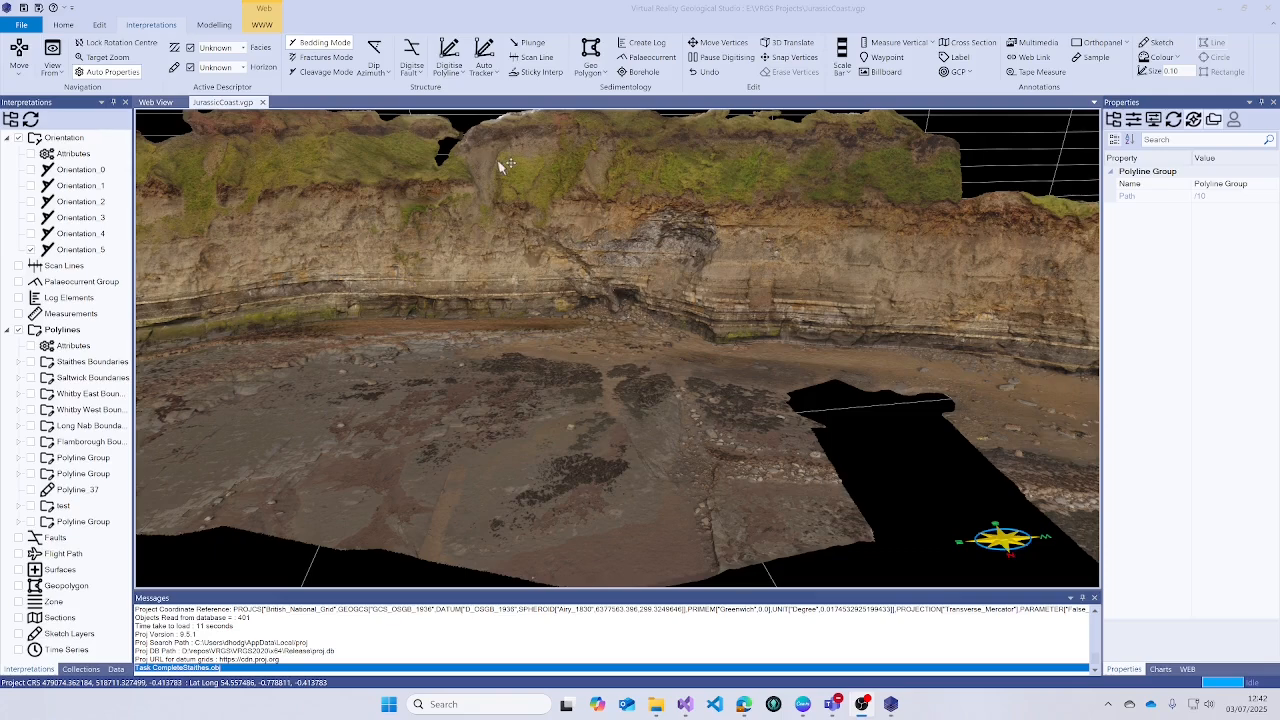
- Start a new polyline and place fault-trace vertices from the cliff top downward
{"action": "scroll", "coordinate": [490, 160], "scroll_direction": "up", "scroll_amount": 5}
{"action": "scroll", "coordinate": [490, 177], "scroll_direction": "up", "scroll_amount": 5}
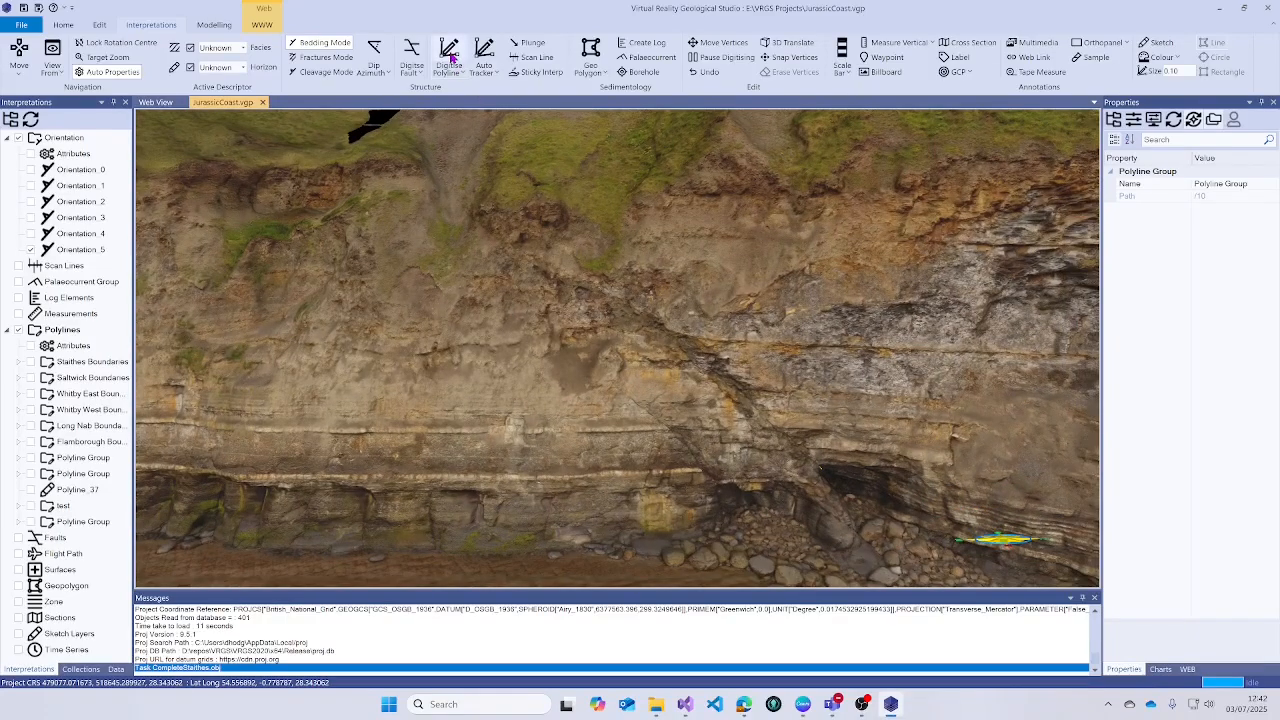
{"action": "left_click", "coordinate": [449, 50]}
{"action": "left_click", "coordinate": [430, 170]}
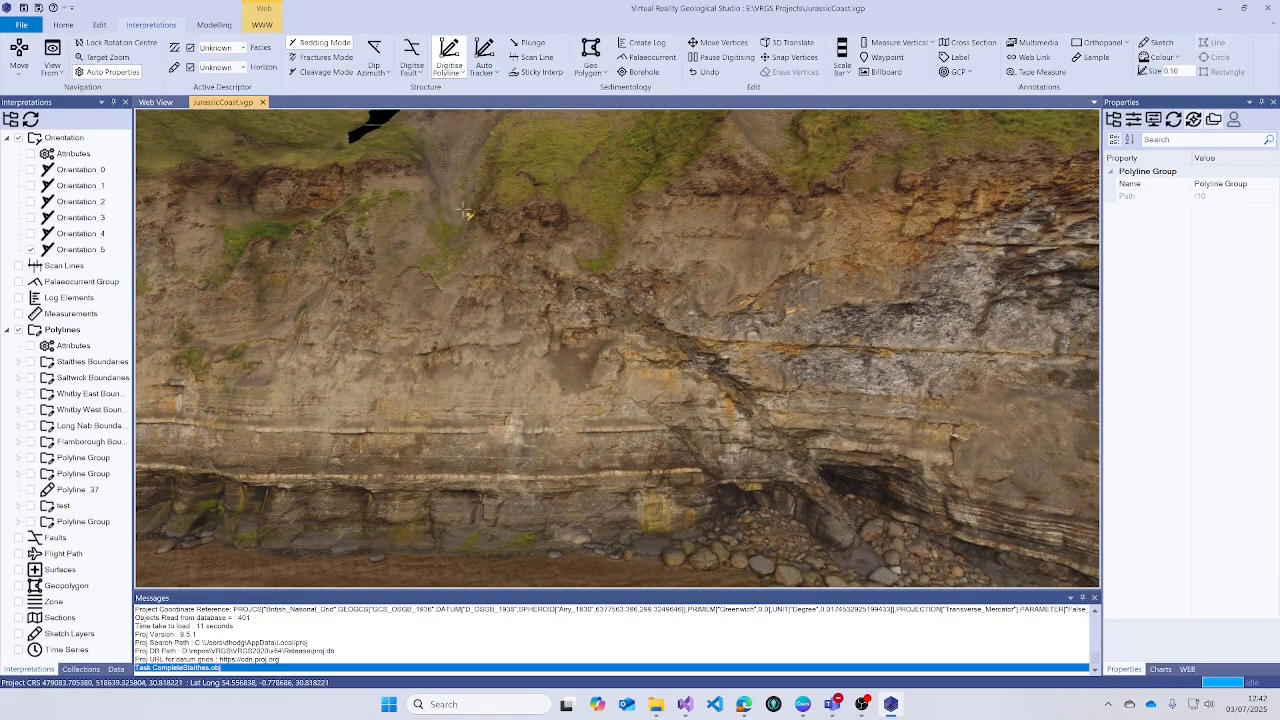
{"action": "left_click", "coordinate": [468, 218]}
{"action": "scroll", "coordinate": [570, 288], "scroll_direction": "up", "scroll_amount": 2}
{"action": "scroll", "coordinate": [577, 292], "scroll_direction": "up", "scroll_amount": 2}
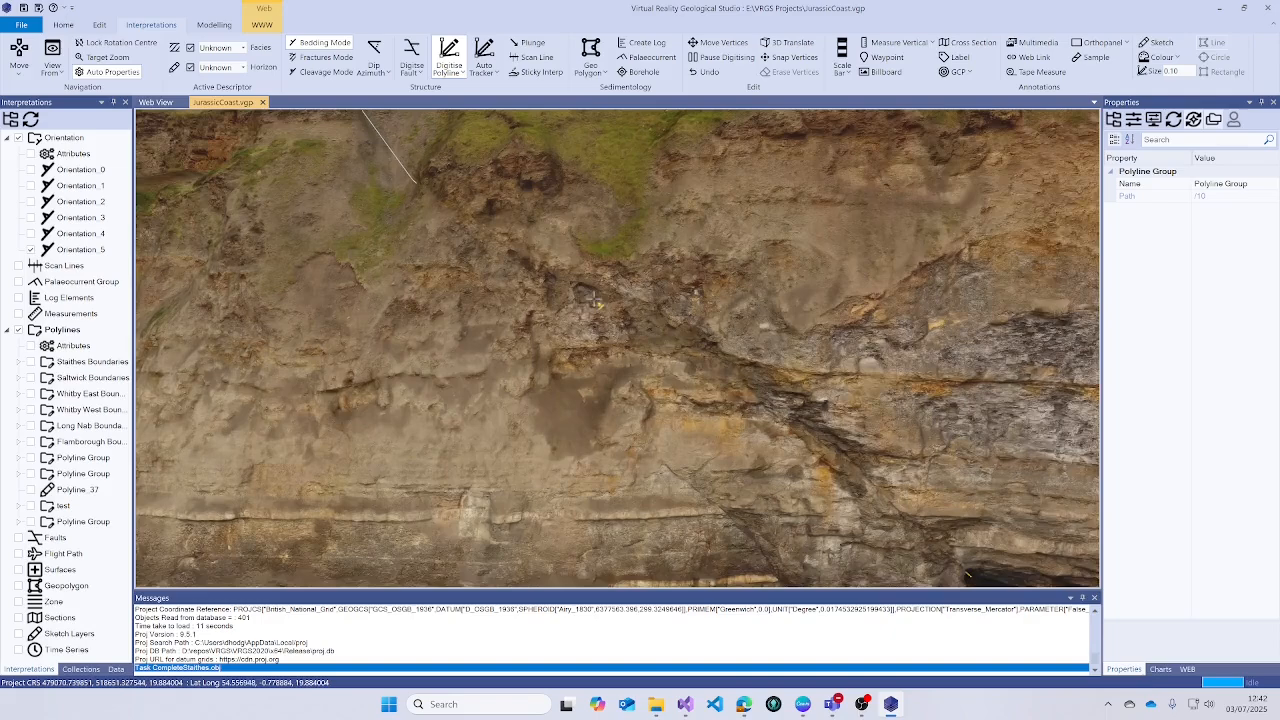
{"action": "left_click", "coordinate": [700, 348]}
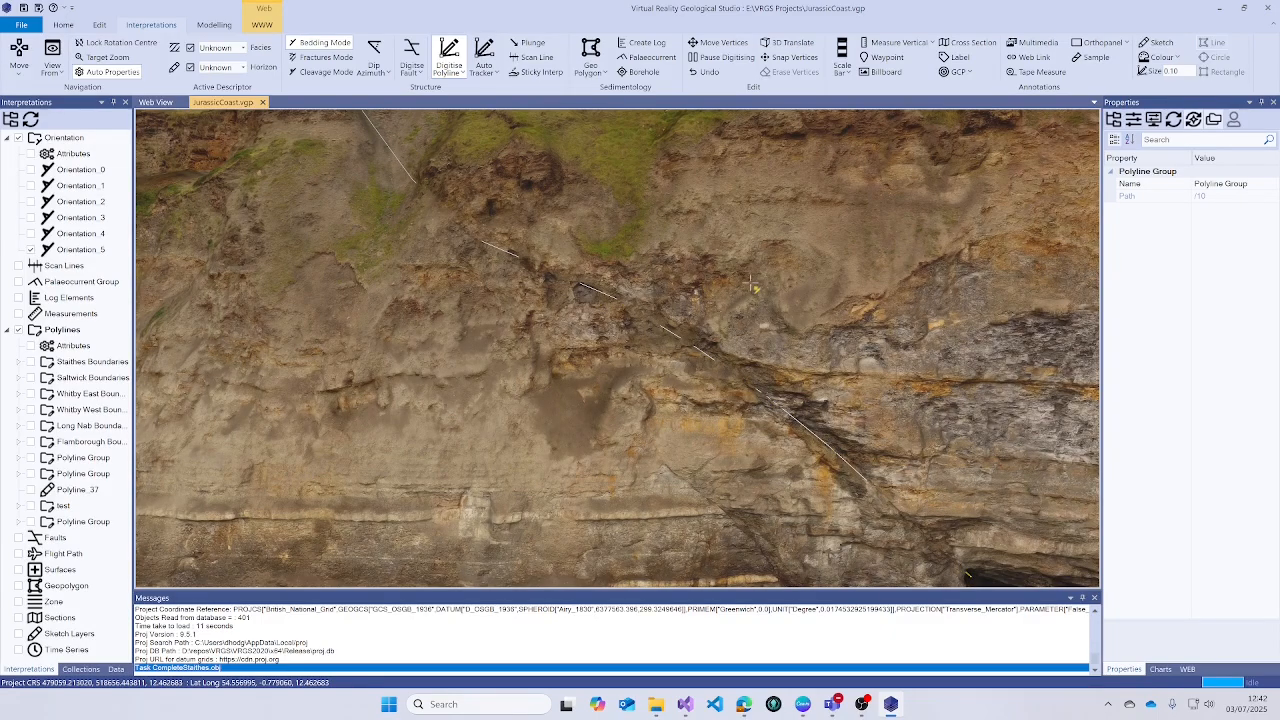
- Add the final vertex near the cave and finish the fault trace as Polyline_54
{"action": "middle_click_drag", "start_coordinate": [745, 298], "coordinate": [540, 103]}
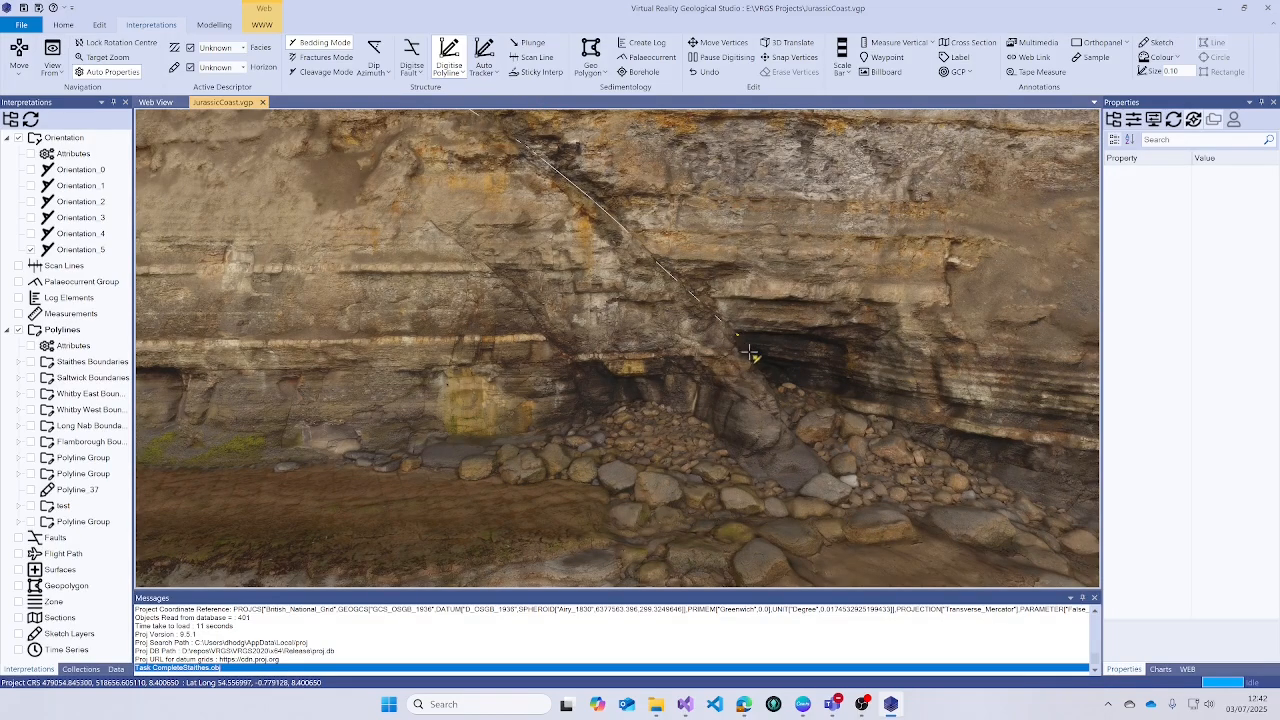
{"action": "scroll", "coordinate": [752, 352], "scroll_direction": "up", "scroll_amount": 3}
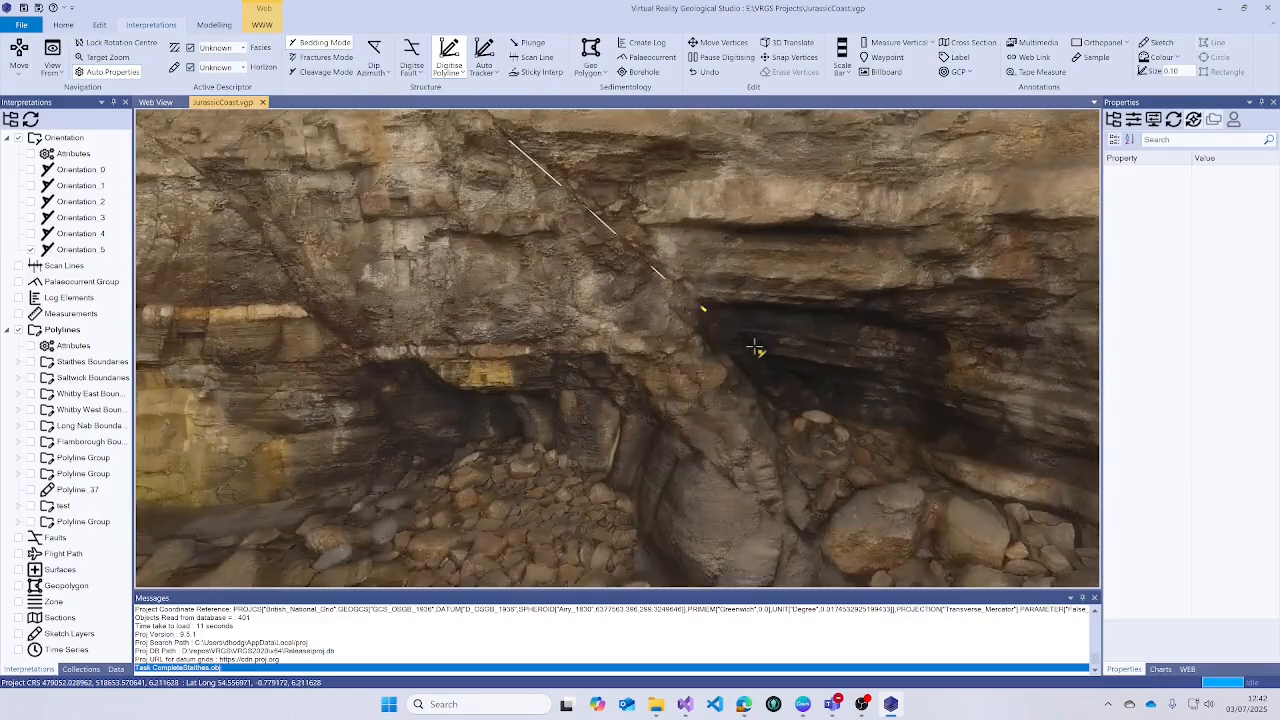
{"action": "left_click", "coordinate": [757, 349]}
{"action": "double_click", "coordinate": [783, 375]}
{"action": "scroll", "coordinate": [785, 378], "scroll_direction": "down", "scroll_amount": 2}
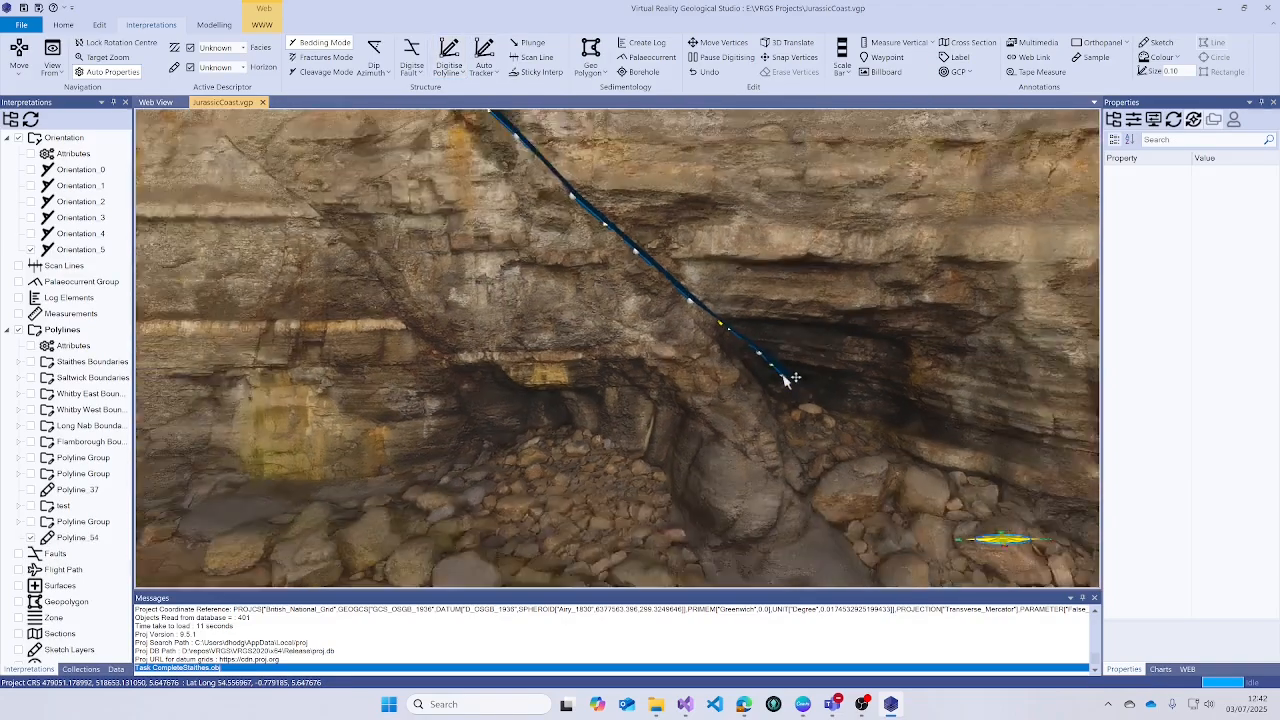
{"action": "scroll", "coordinate": [785, 378], "scroll_direction": "down", "scroll_amount": 10}
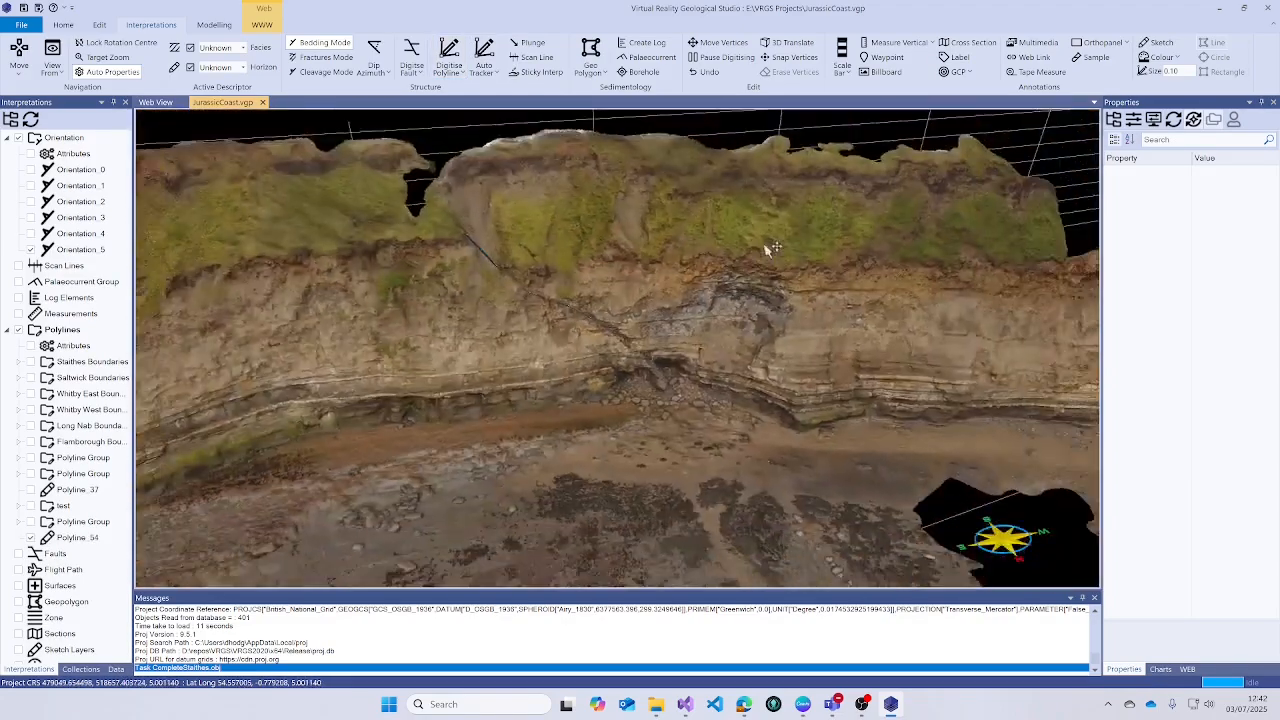
{"action": "left_click_drag", "start_coordinate": [766, 288], "coordinate": [623, 211]}
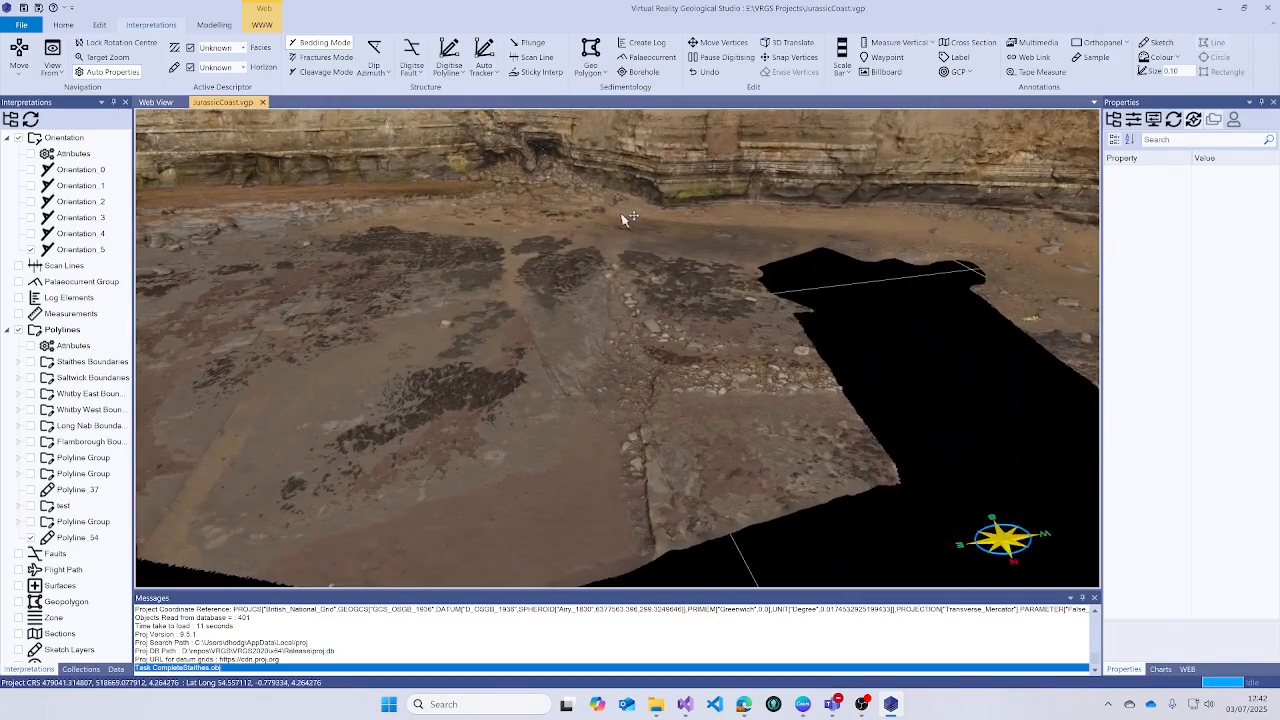
- Trace the foreshore crack with six vertices, finishing it as Polyline_55
{"action": "left_click", "coordinate": [452, 62]}
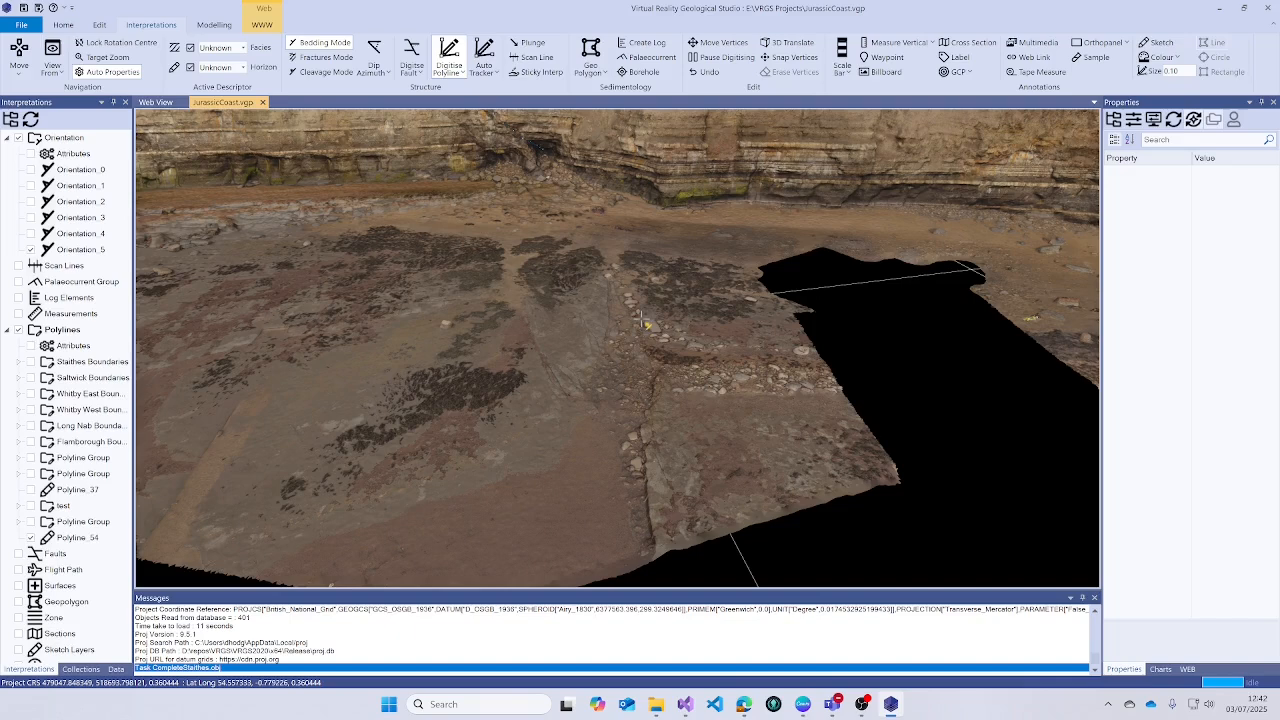
{"action": "left_click", "coordinate": [641, 318]}
{"action": "left_click", "coordinate": [648, 358]}
{"action": "left_click", "coordinate": [647, 402]}
{"action": "left_click", "coordinate": [641, 435]}
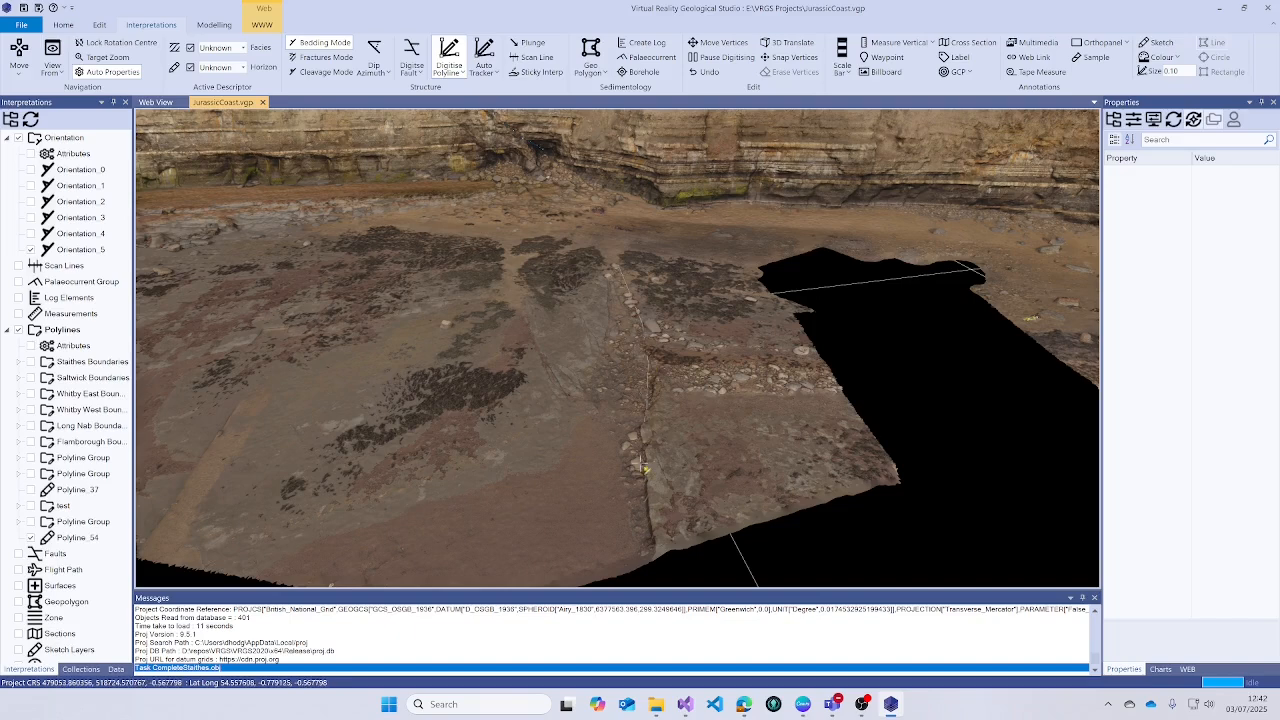
{"action": "left_click", "coordinate": [644, 487]}
{"action": "double_click", "coordinate": [649, 537]}
{"action": "left_click_drag", "start_coordinate": [655, 387], "coordinate": [575, 343]}
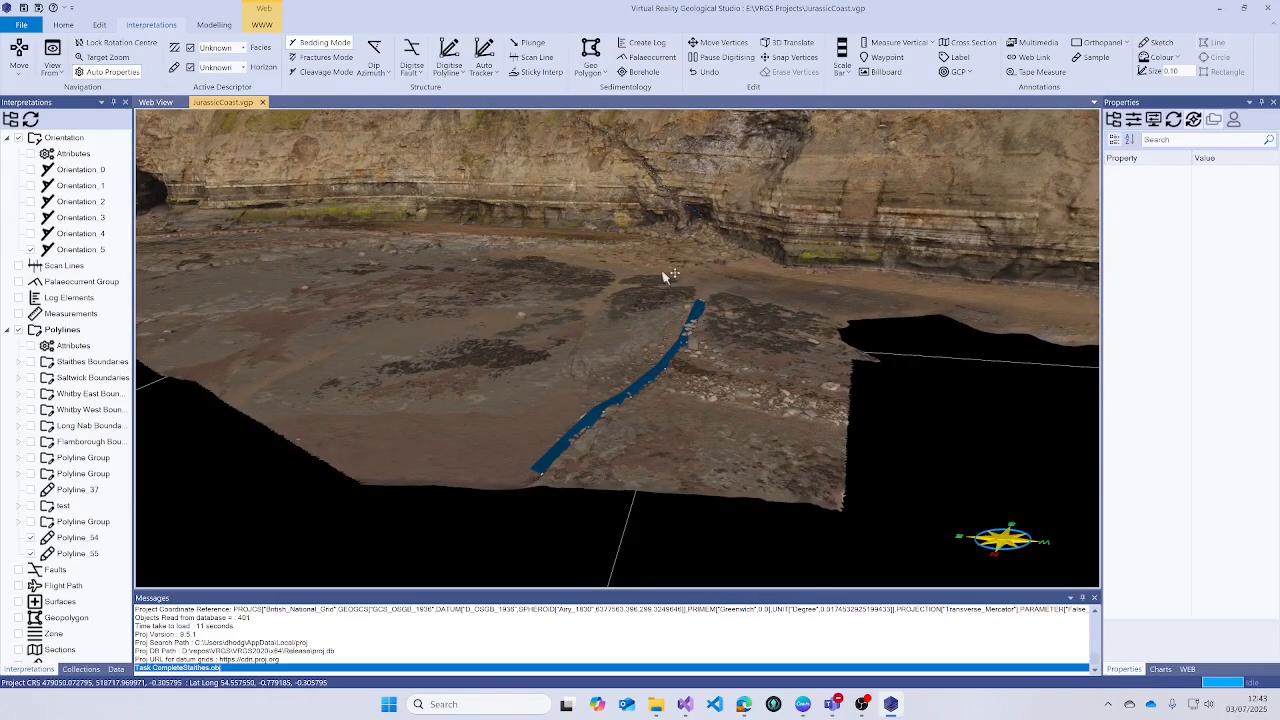
- Group Polyline_54 and Polyline_55 into their own Polyline Group
{"action": "left_click", "coordinate": [75, 545]}
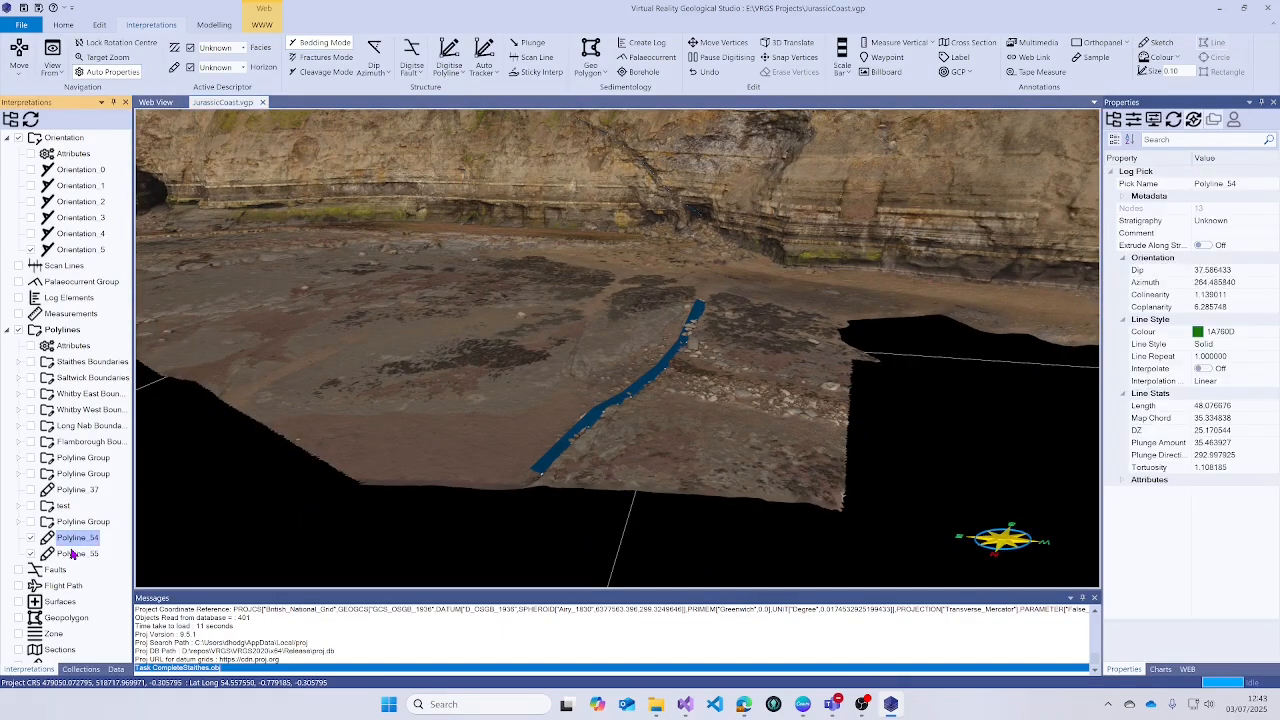
{"action": "right_click", "coordinate": [72, 555]}
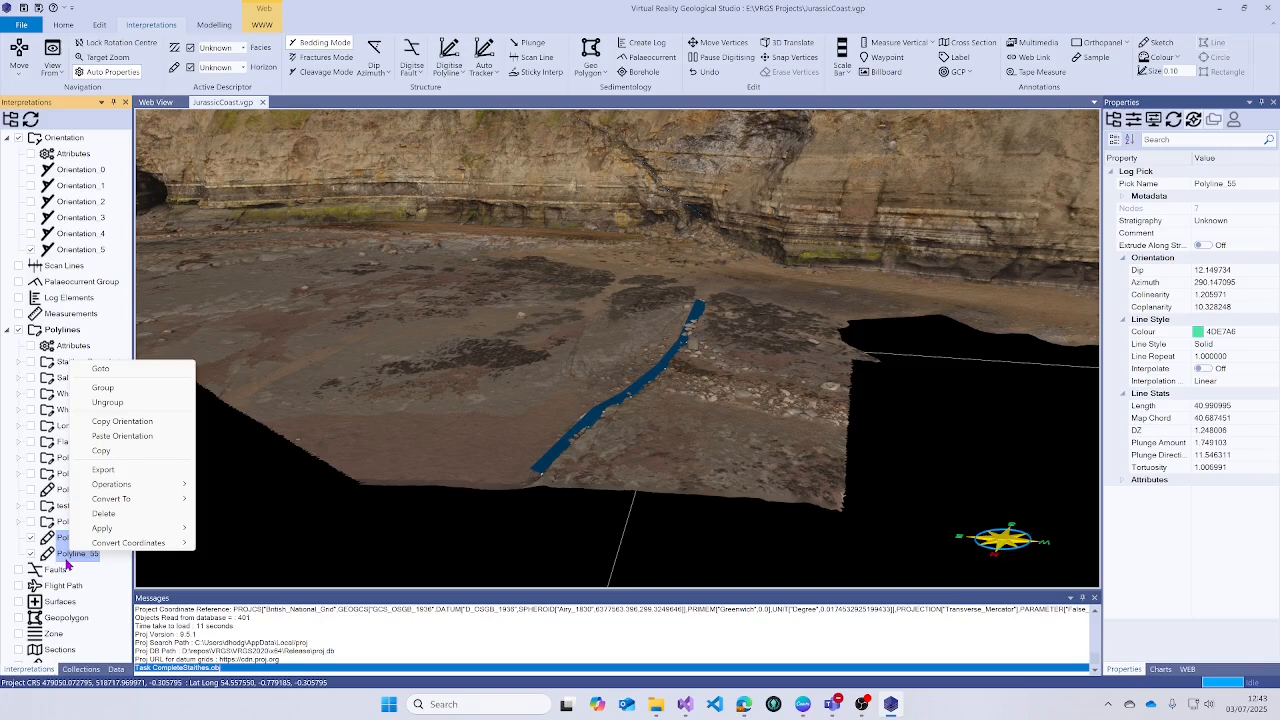
{"action": "left_click", "coordinate": [103, 394]}
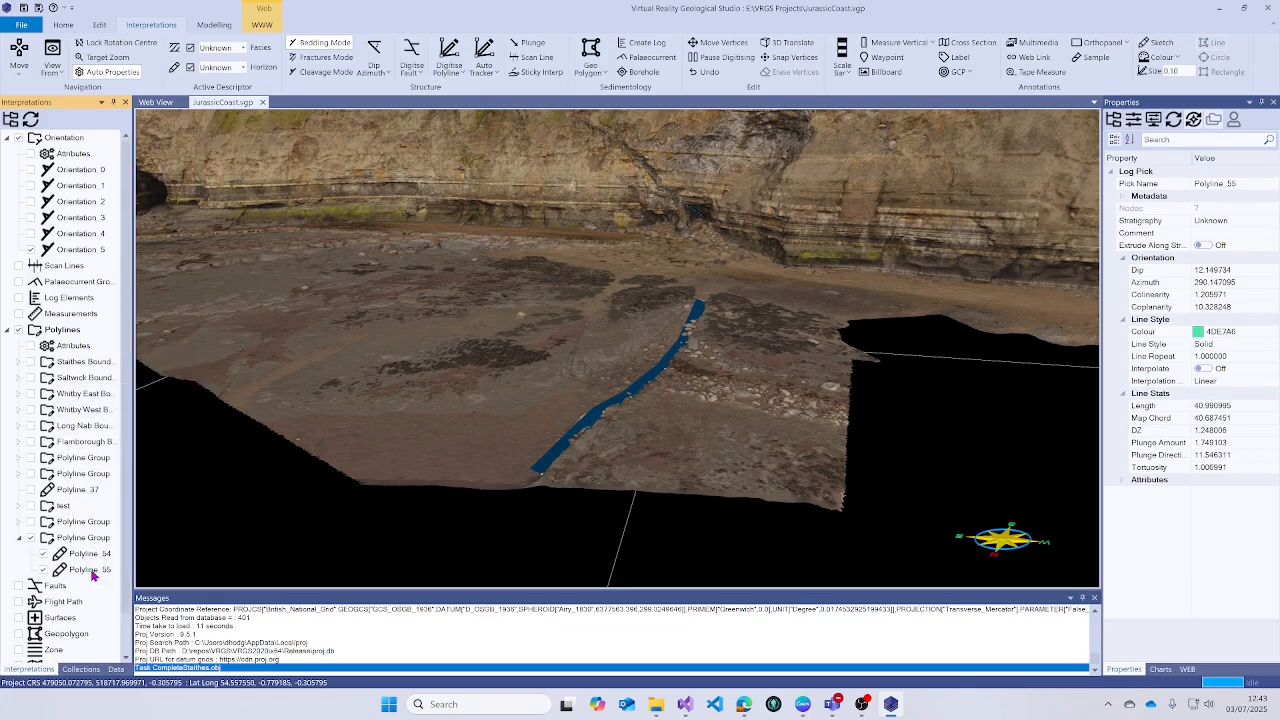
- Convert the new Polyline Group to a regular grid fault surface and inspect it
{"action": "left_click", "coordinate": [78, 540]}
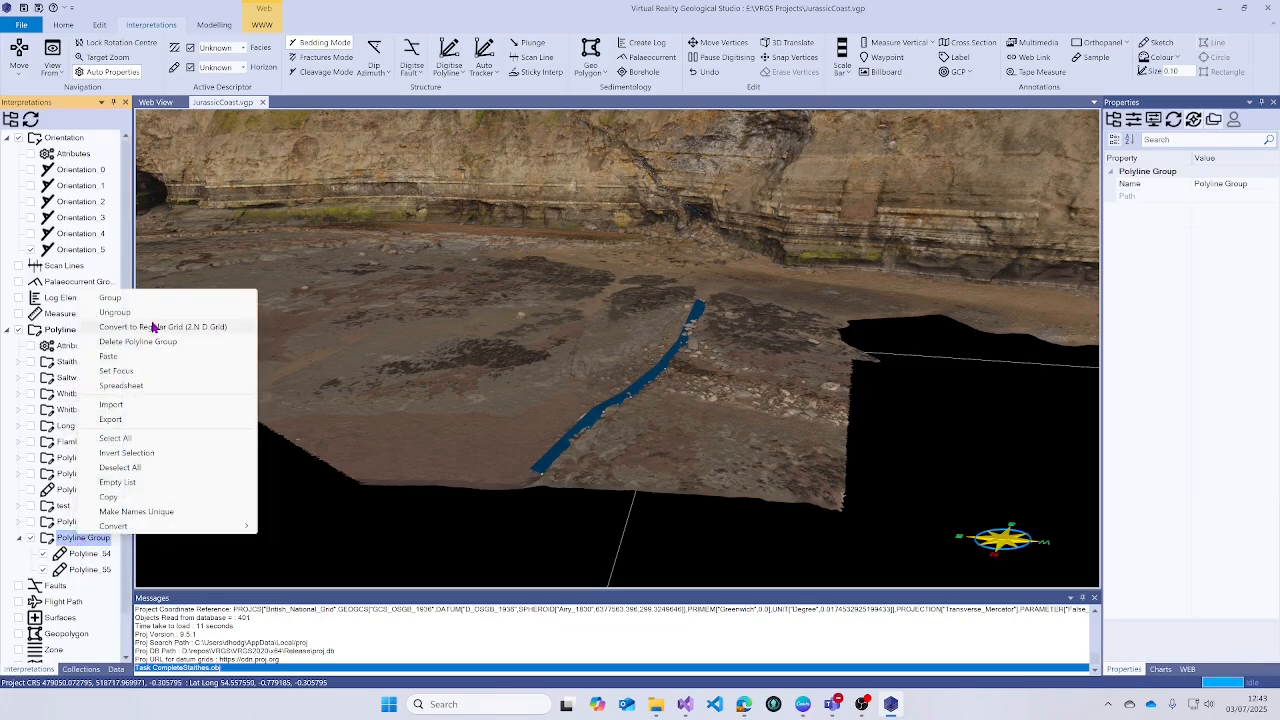
{"action": "left_click", "coordinate": [162, 327]}
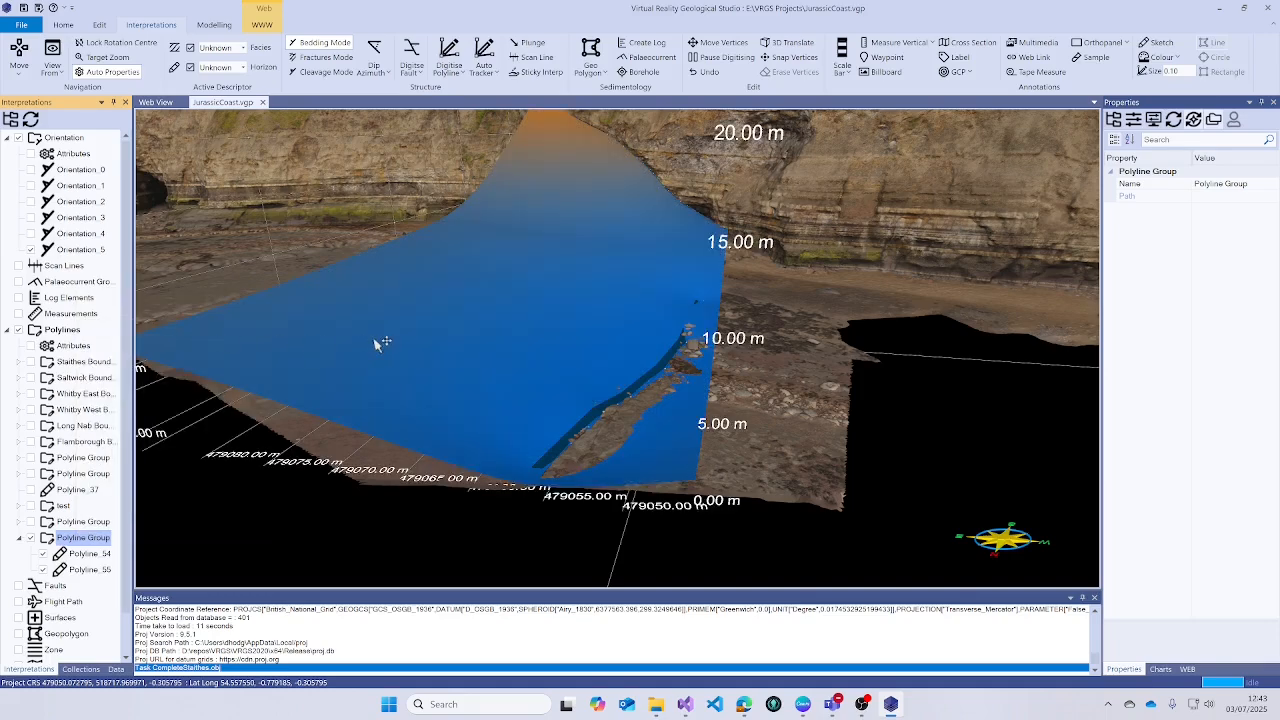
{"action": "left_click_drag", "start_coordinate": [429, 326], "coordinate": [515, 327]}
{"action": "middle_click_drag", "start_coordinate": [516, 317], "coordinate": [550, 358]}
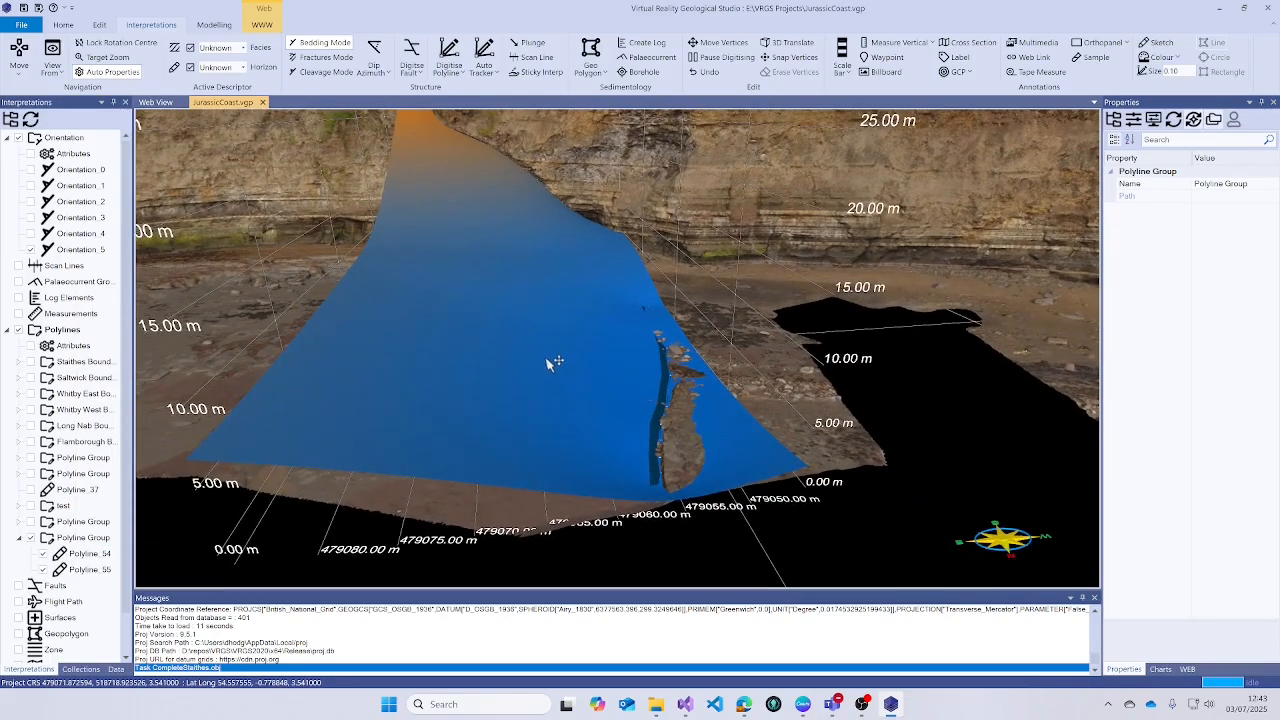
{"action": "scroll", "coordinate": [551, 358], "scroll_direction": "up", "scroll_amount": 1}
{"action": "left_click_drag", "start_coordinate": [483, 245], "coordinate": [513, 270]}
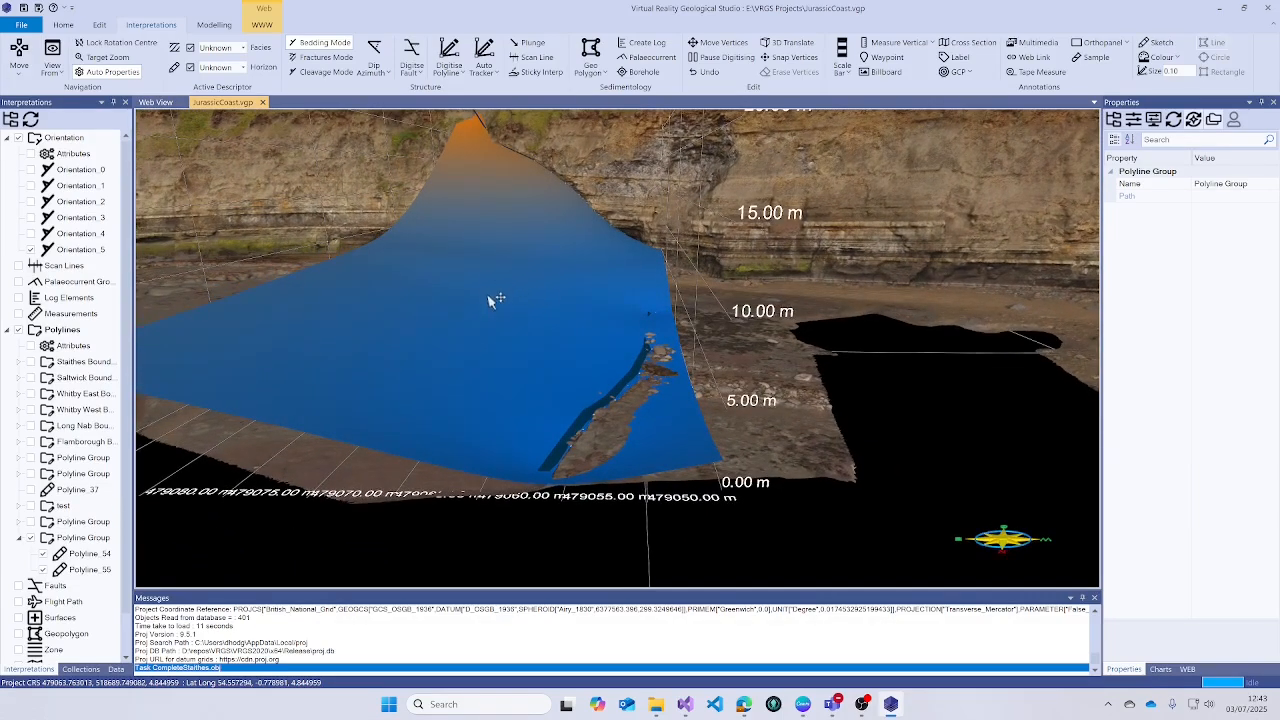
{"action": "left_click_drag", "start_coordinate": [492, 317], "coordinate": [591, 383]}
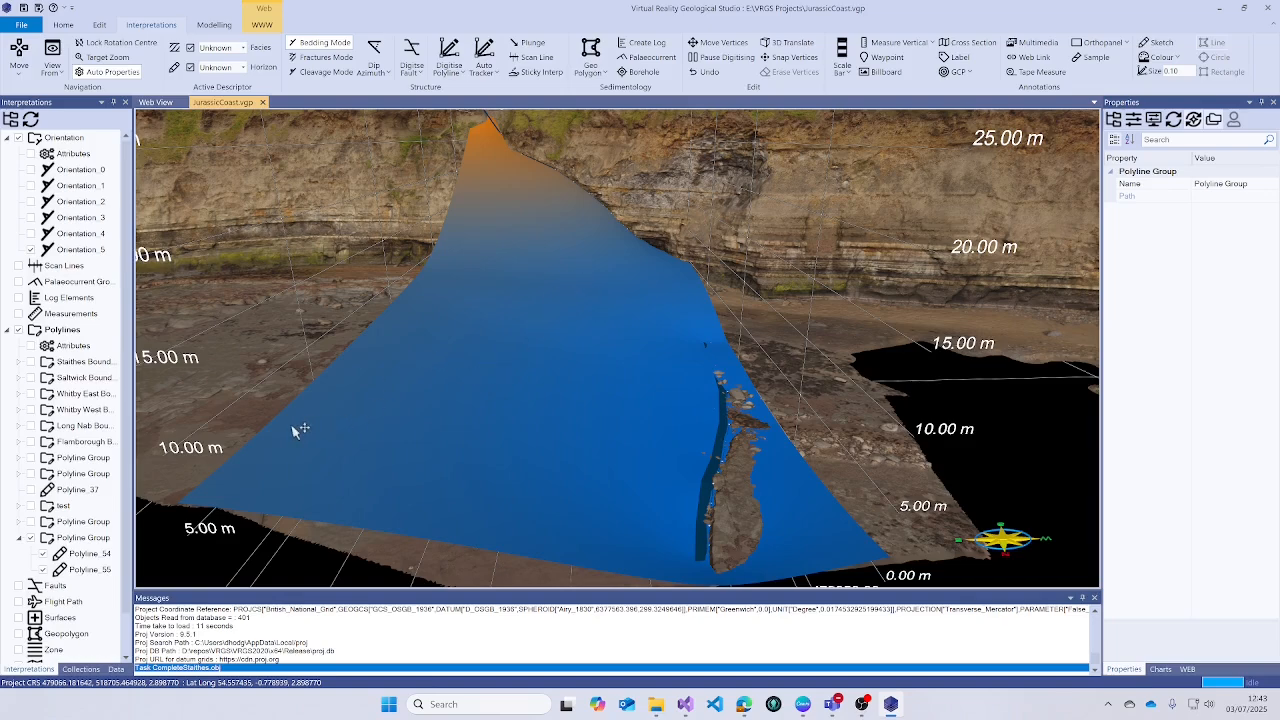
{"action": "scroll", "coordinate": [534, 323], "scroll_direction": "up", "scroll_amount": 3}
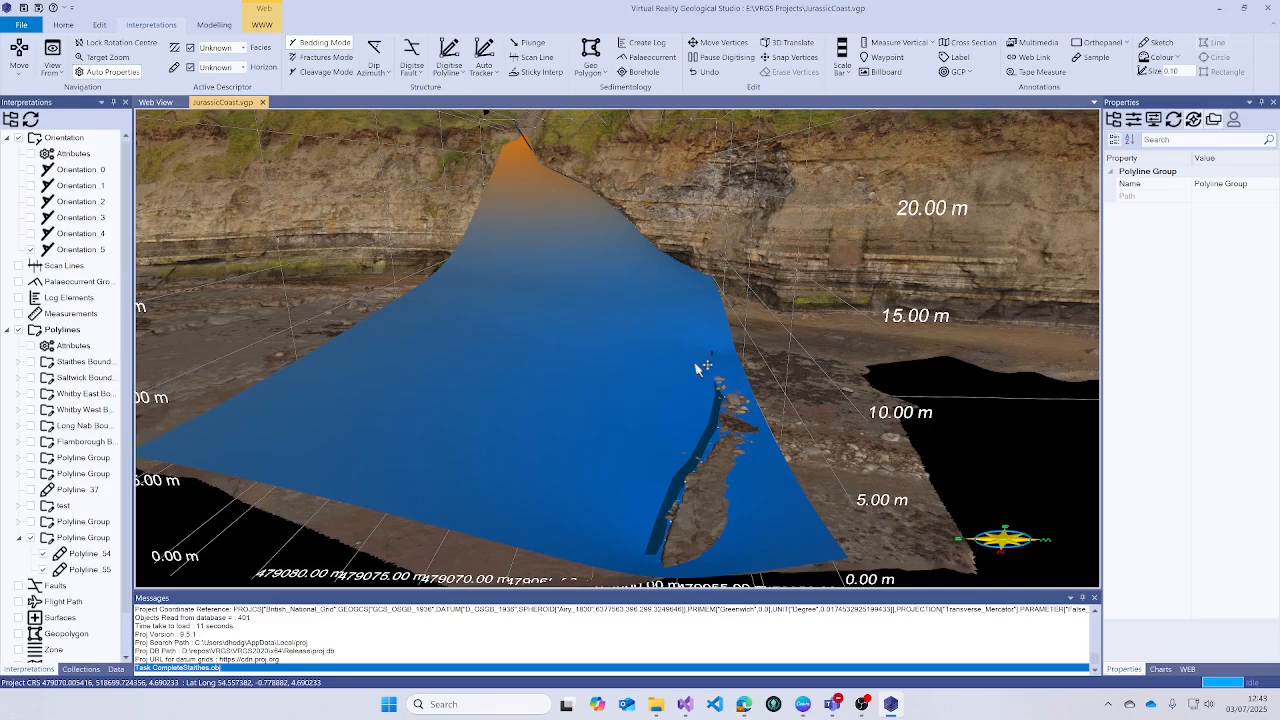
{"action": "left_click", "coordinate": [75, 250]}
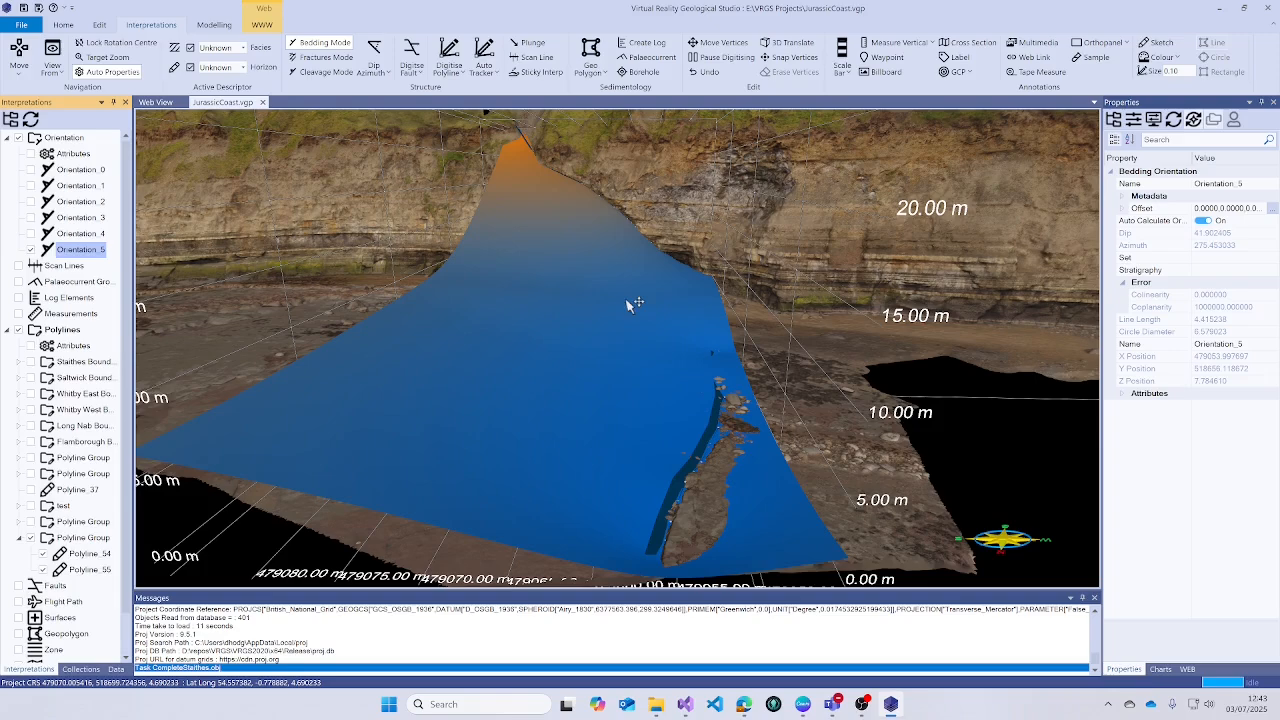
- Hide the Grid fault surface under Triangular Meshes in the Data tab
{"action": "scroll", "coordinate": [634, 291], "scroll_direction": "up", "scroll_amount": 5}
{"action": "left_click_drag", "start_coordinate": [664, 261], "coordinate": [697, 245]}
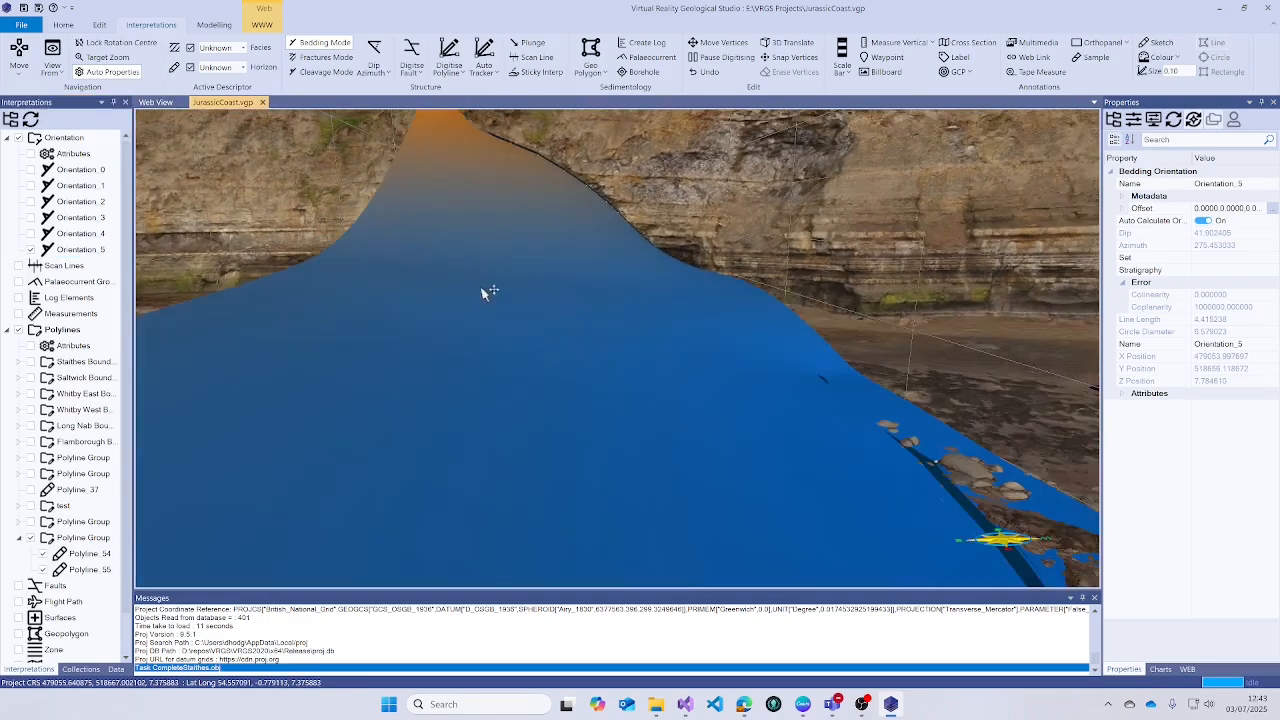
{"action": "left_click", "coordinate": [116, 670]}
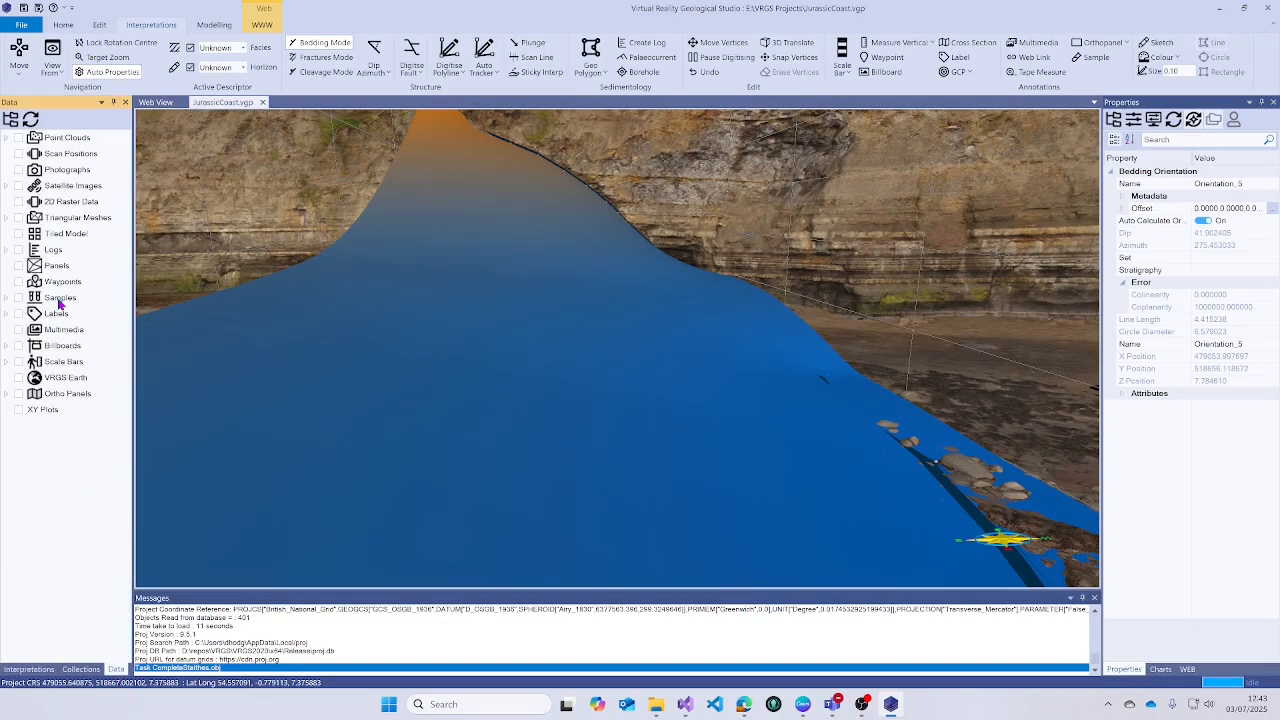
{"action": "left_click", "coordinate": [9, 218]}
{"action": "left_click", "coordinate": [31, 299]}
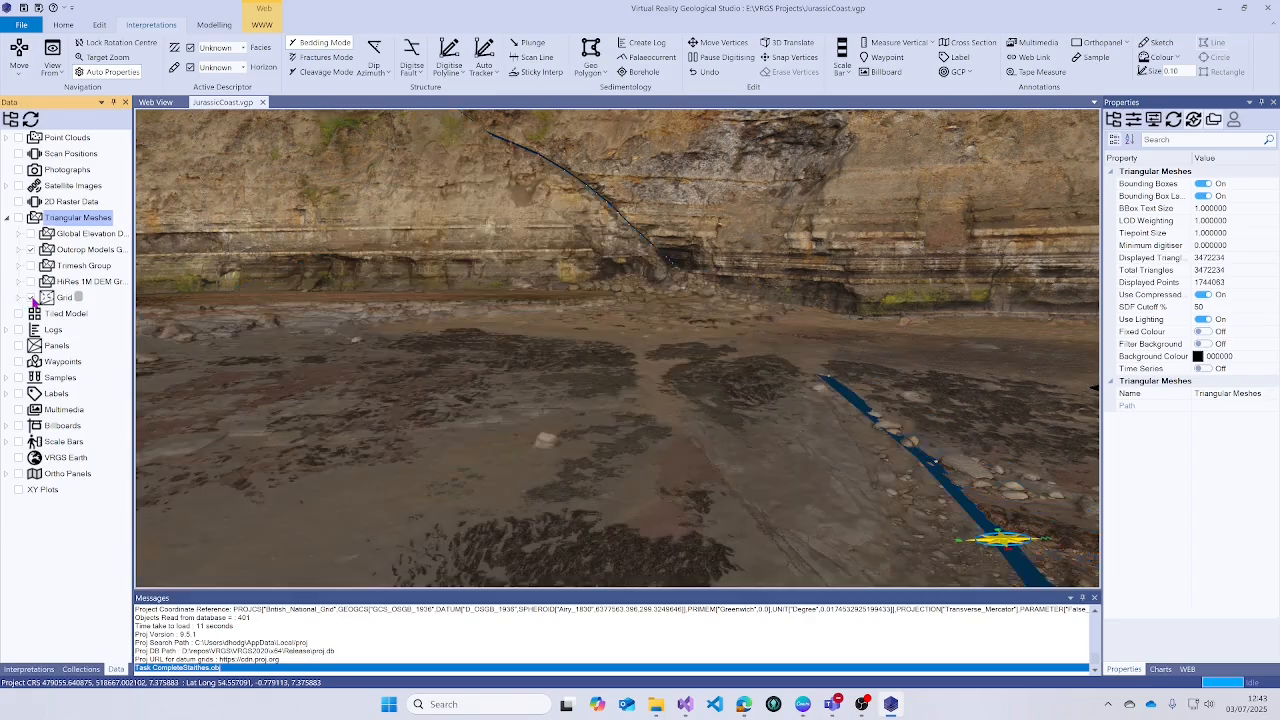
{"action": "scroll", "coordinate": [690, 227], "scroll_direction": "up", "scroll_amount": 6}
{"action": "scroll", "coordinate": [678, 232], "scroll_direction": "up", "scroll_amount": 4}
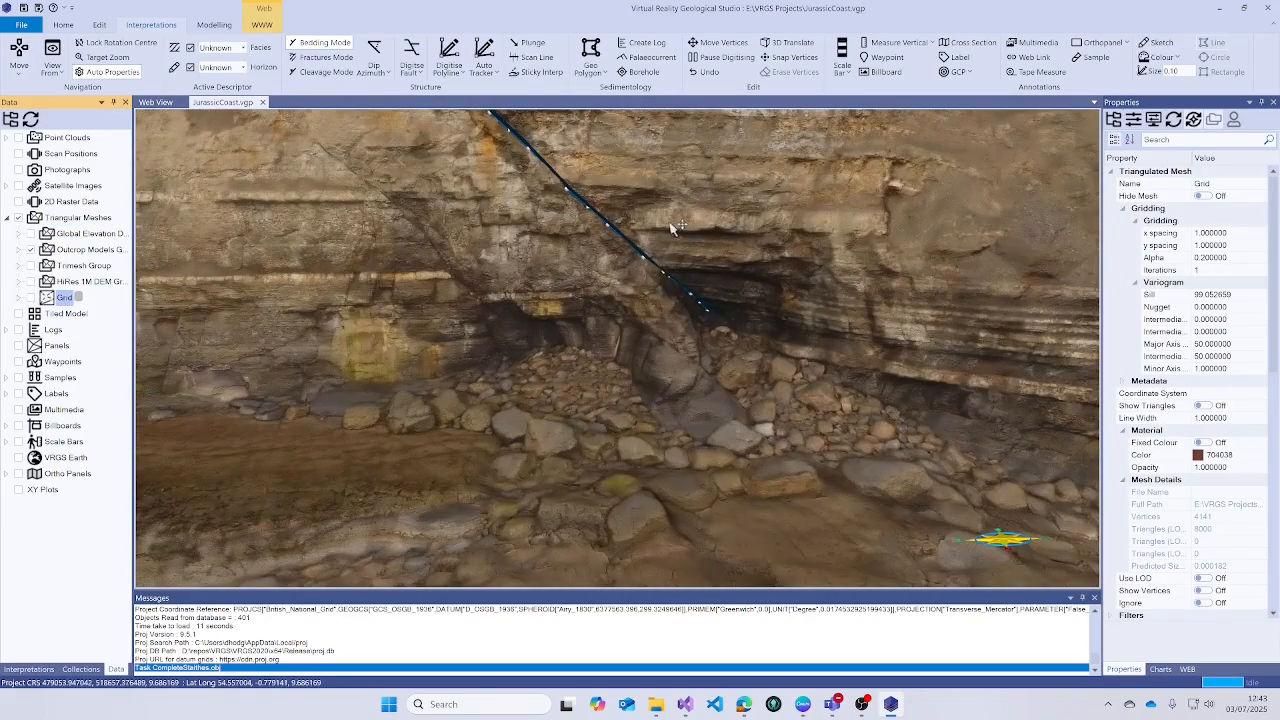
- Hide the Polyline Group holding the two fault traces in Interpretations
{"action": "left_click", "coordinate": [29, 669]}
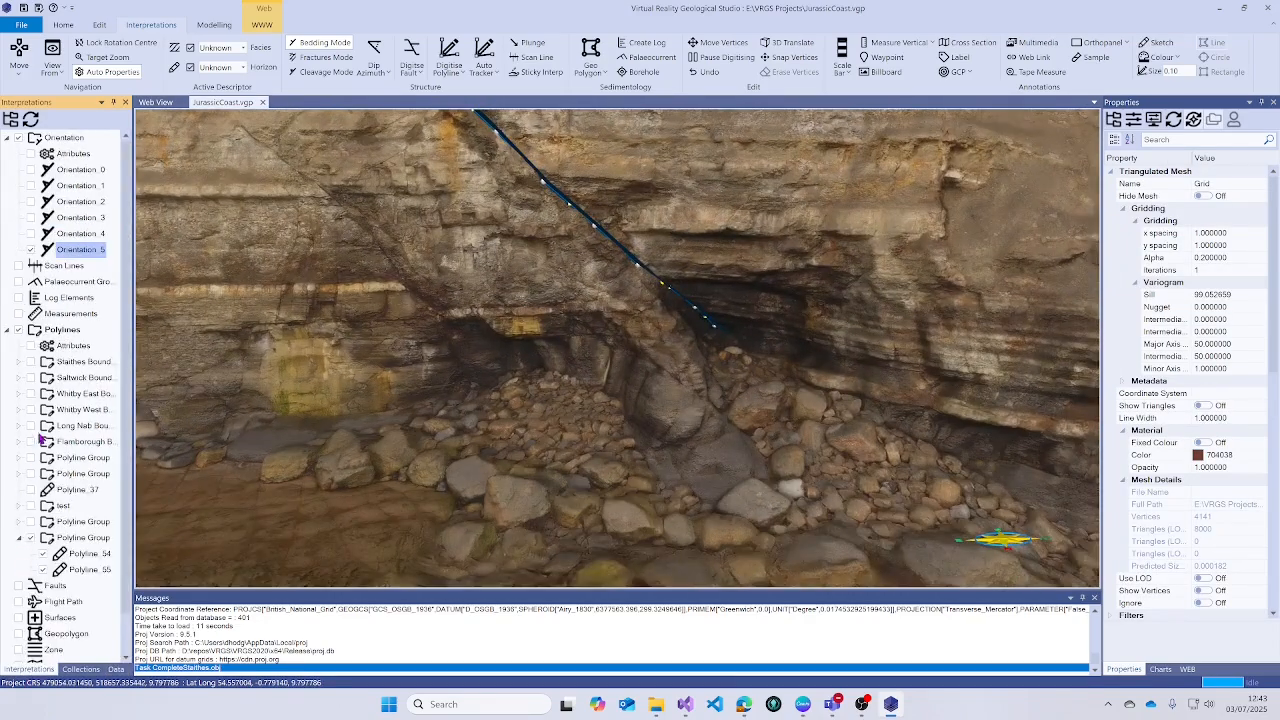
{"action": "left_click", "coordinate": [31, 543]}
{"action": "scroll", "coordinate": [794, 323], "scroll_direction": "up", "scroll_amount": 5}
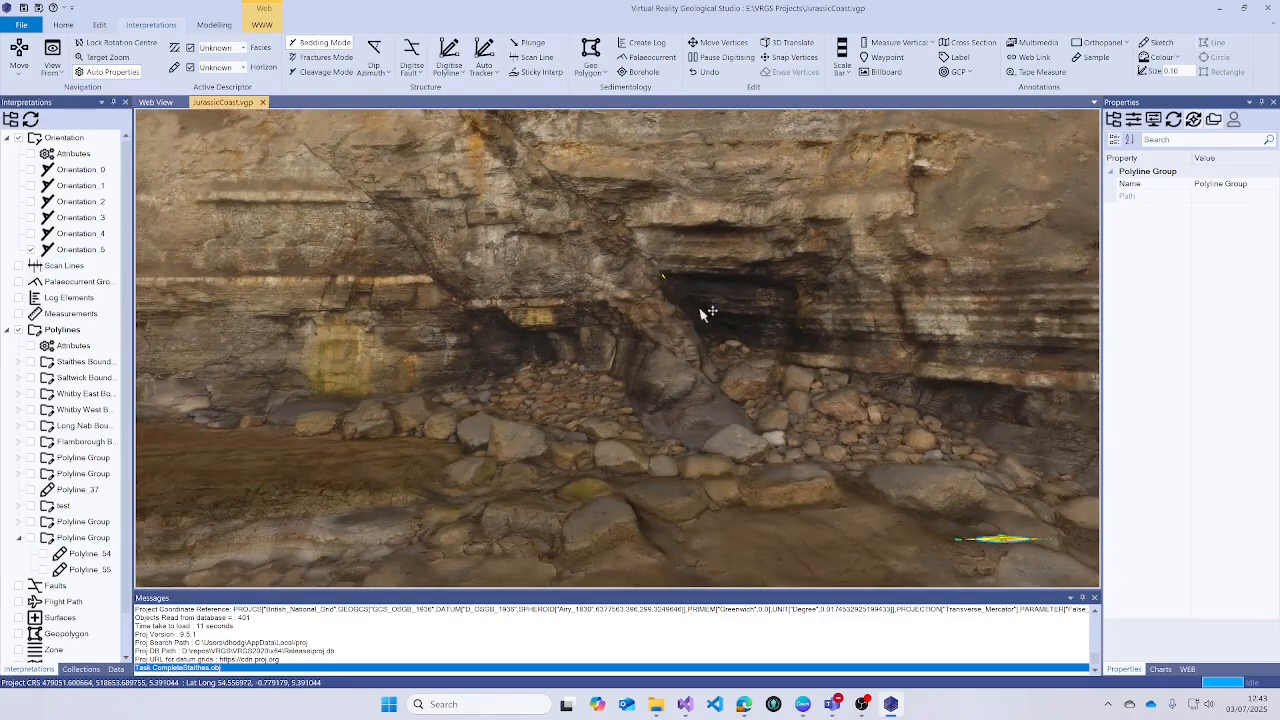
{"action": "scroll", "coordinate": [666, 296], "scroll_direction": "up", "scroll_amount": 1}
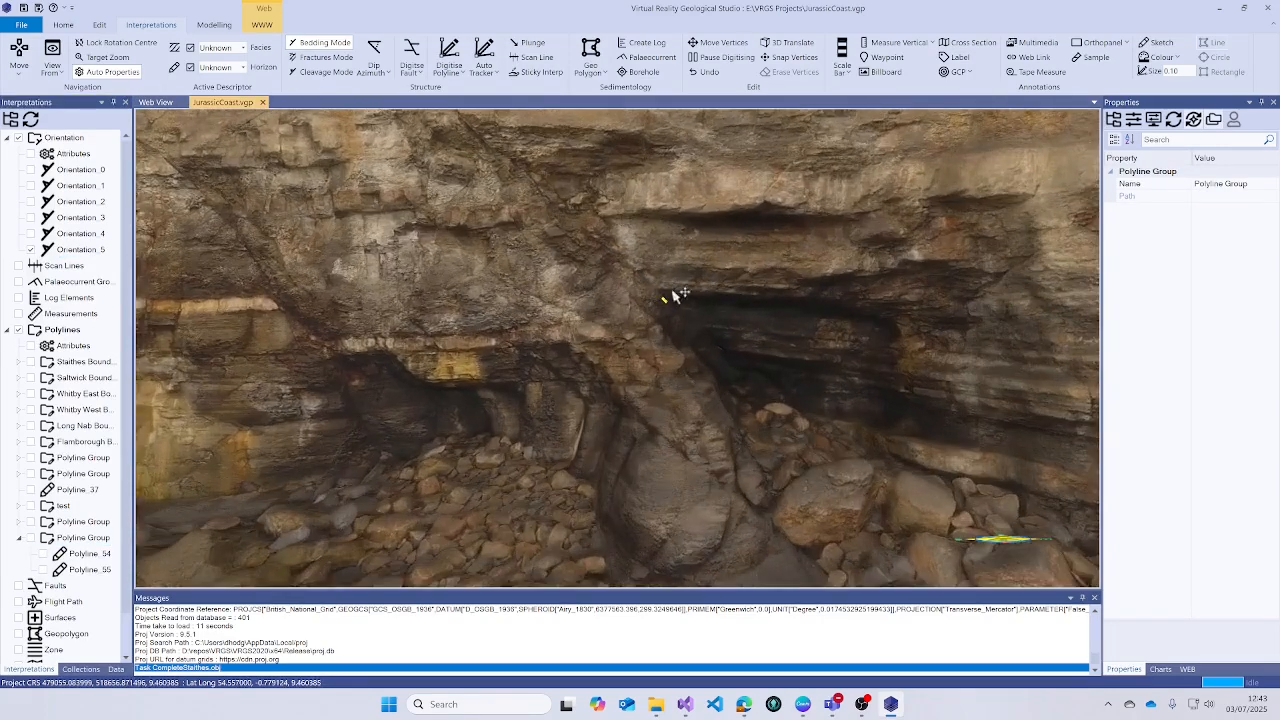
- Measure bedding Orientation_6 (dip 39.43, azimuth 277.16) on the cave roof
{"action": "left_click", "coordinate": [373, 50]}
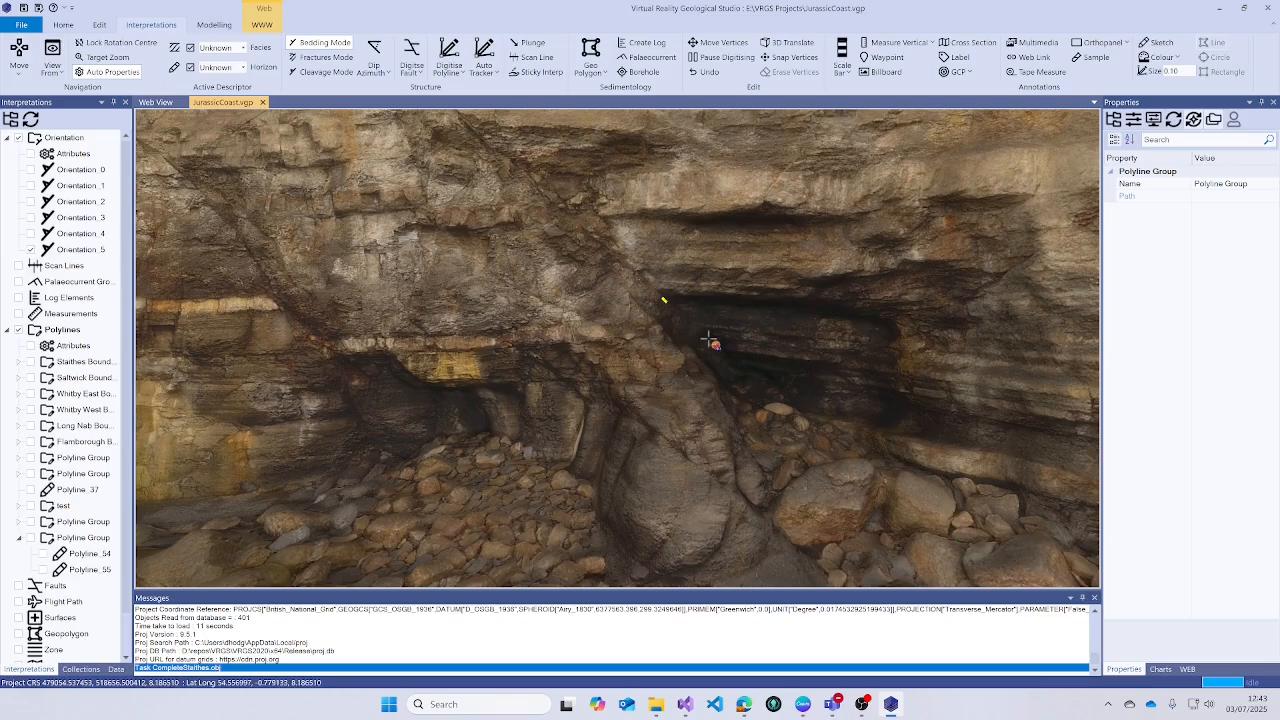
{"action": "left_click", "coordinate": [713, 341]}
{"action": "left_click_drag", "start_coordinate": [703, 334], "coordinate": [697, 399]}
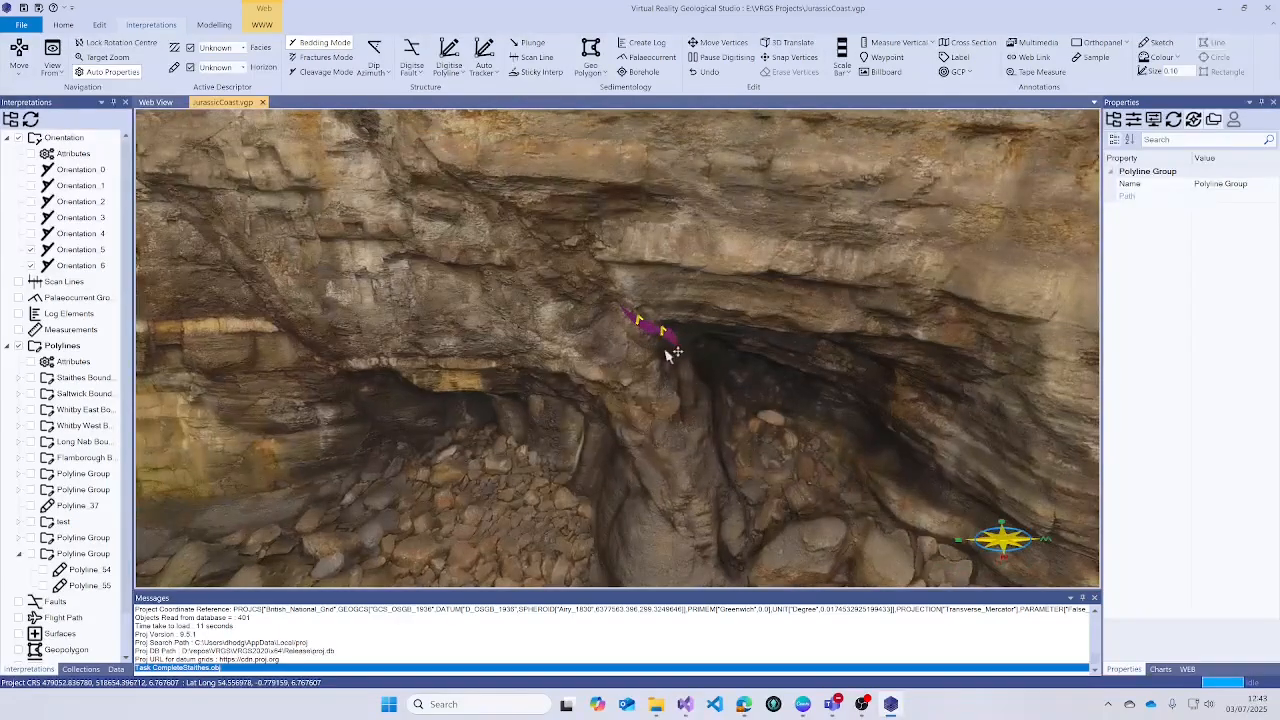
{"action": "left_click", "coordinate": [645, 330]}
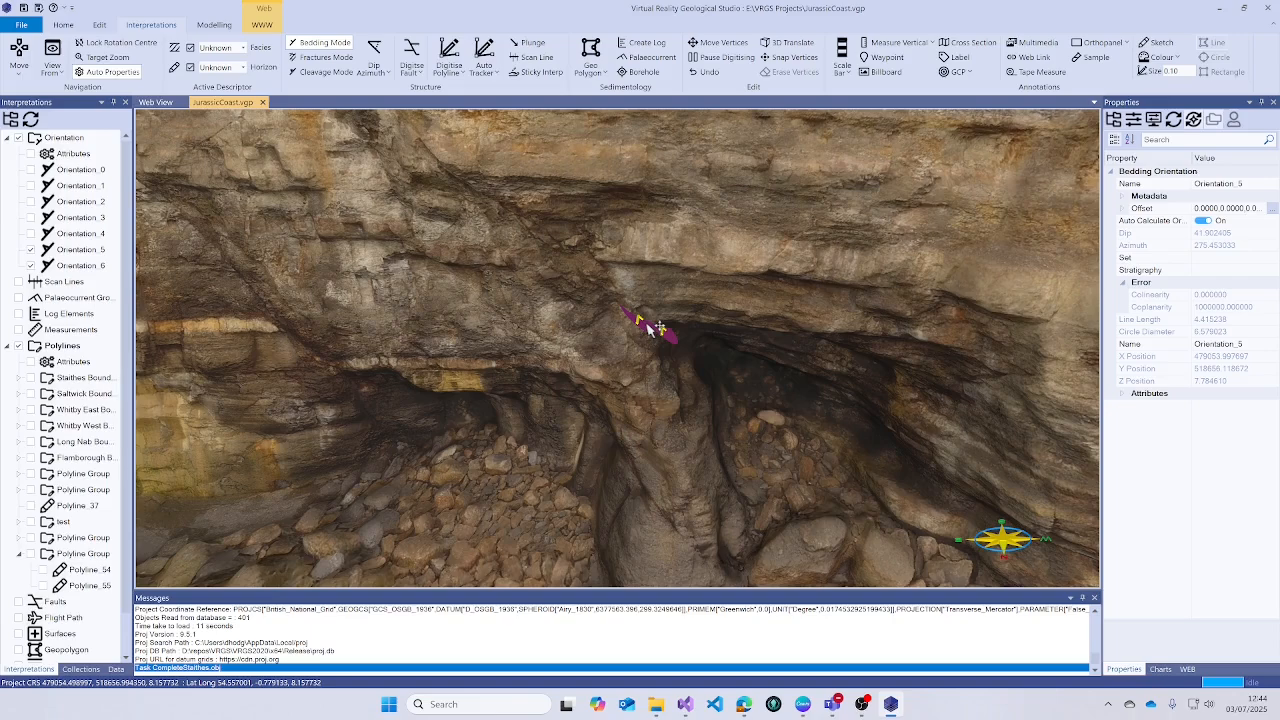
- Copy Orientation_6's orientation and show the Grid fault surface again
{"action": "right_click", "coordinate": [80, 268]}
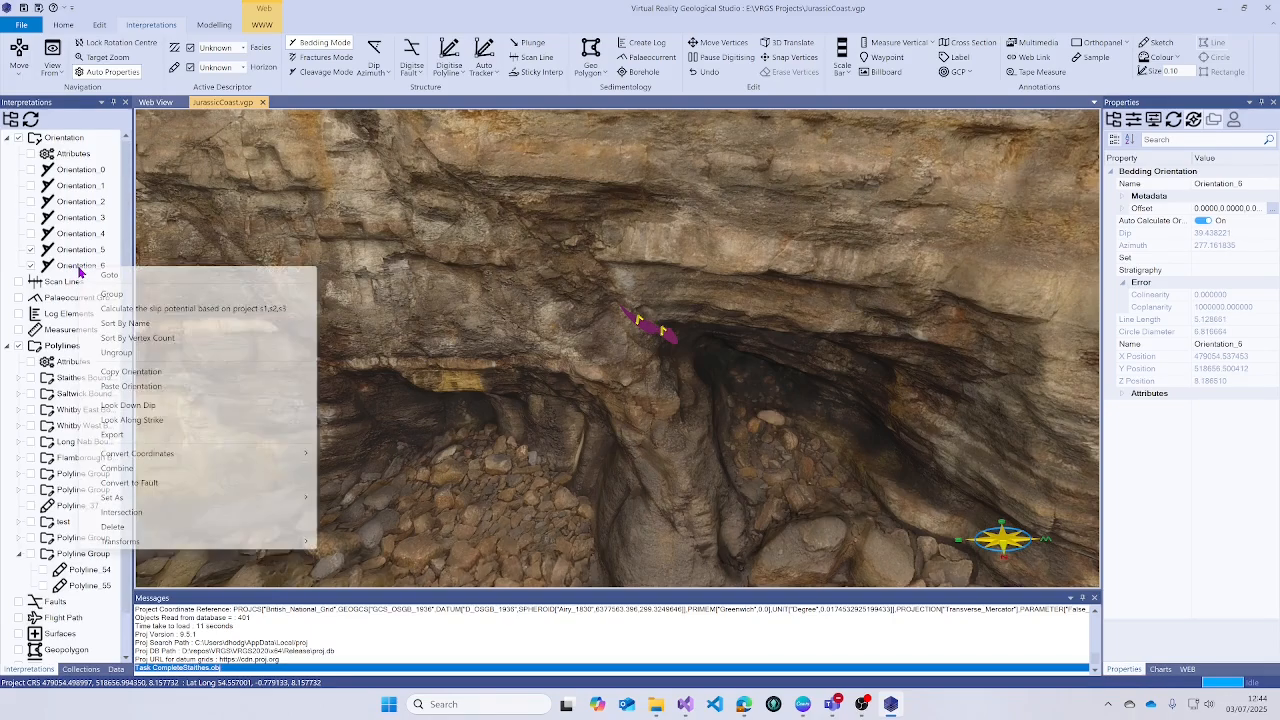
{"action": "right_click", "coordinate": [71, 264]}
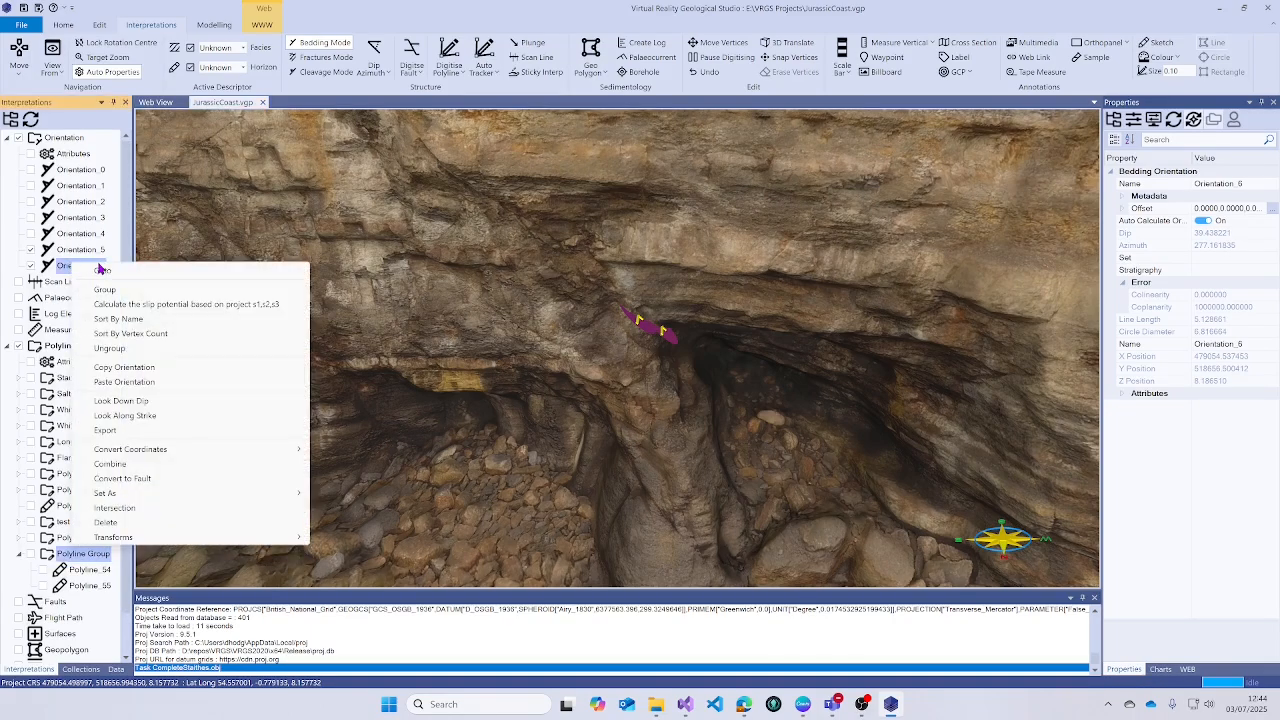
{"action": "left_click", "coordinate": [112, 368]}
{"action": "left_click", "coordinate": [119, 669]}
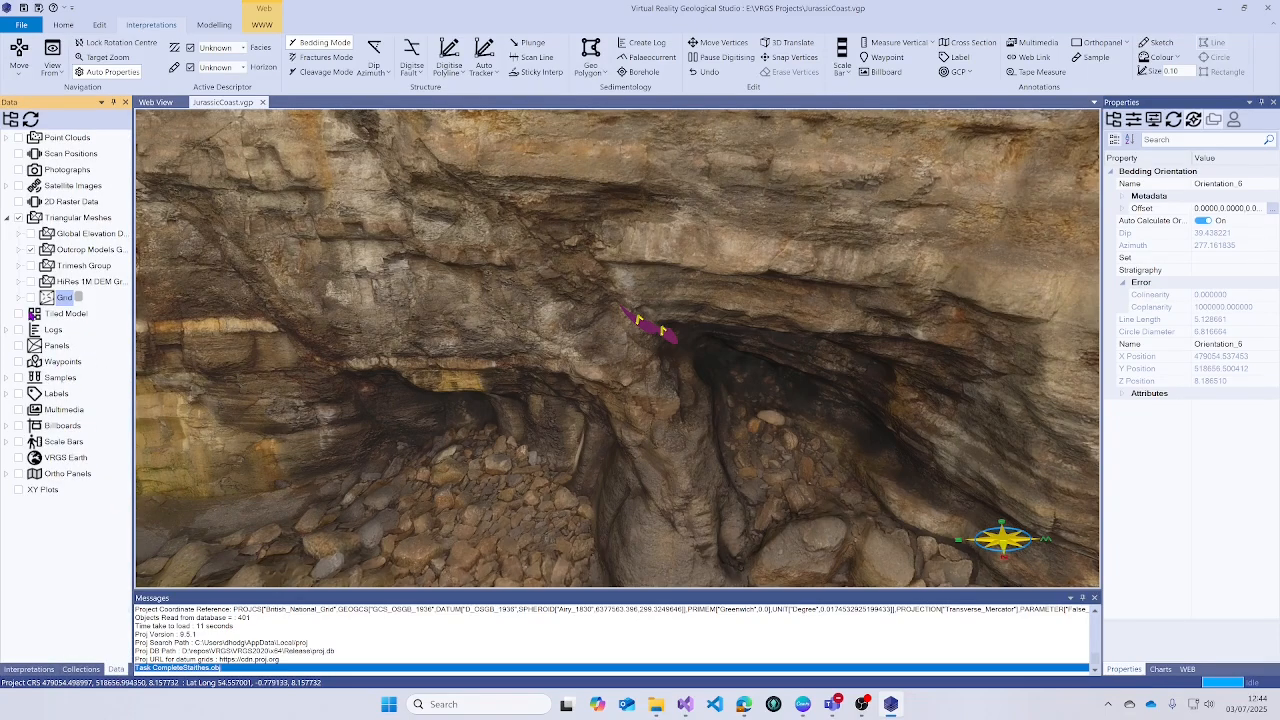
{"action": "left_click", "coordinate": [31, 298]}
{"action": "left_click_drag", "start_coordinate": [516, 366], "coordinate": [603, 256]}
- Paste the copied Orientation_6 orientation into the Grid's Surface Generator settings
{"action": "right_click", "coordinate": [63, 300]}
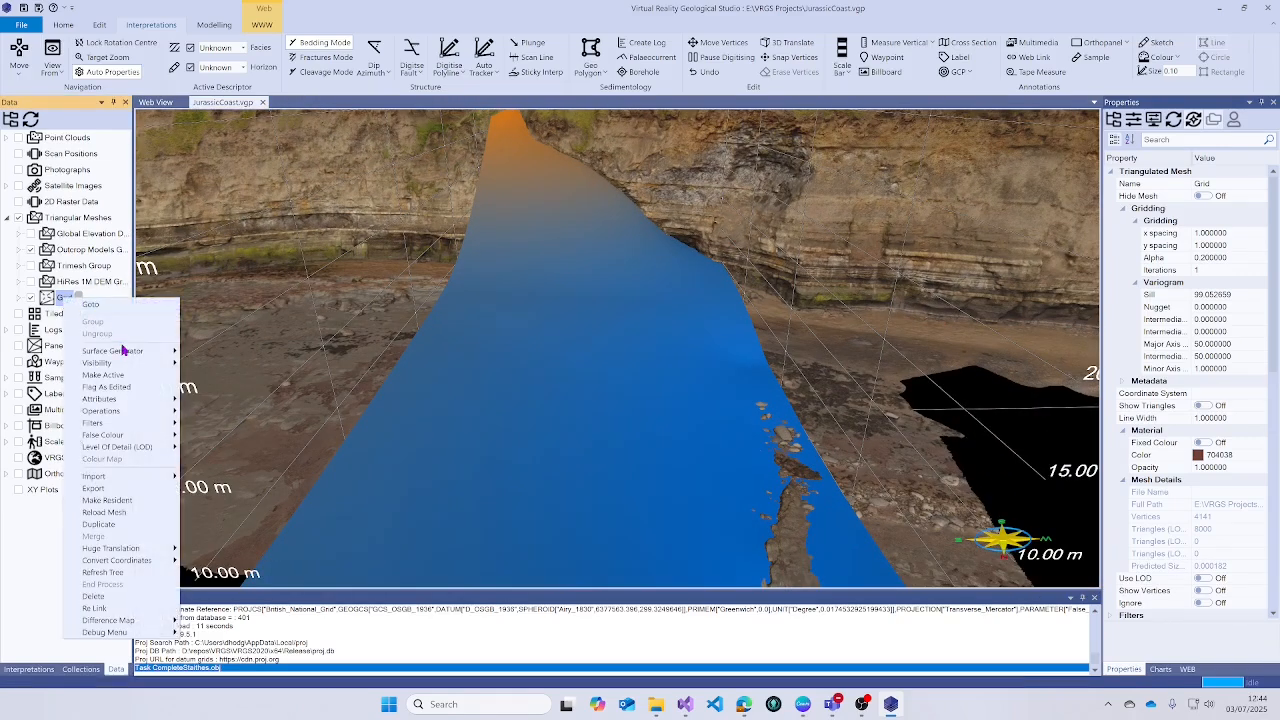
{"action": "mouse_move", "coordinate": [127, 357]}
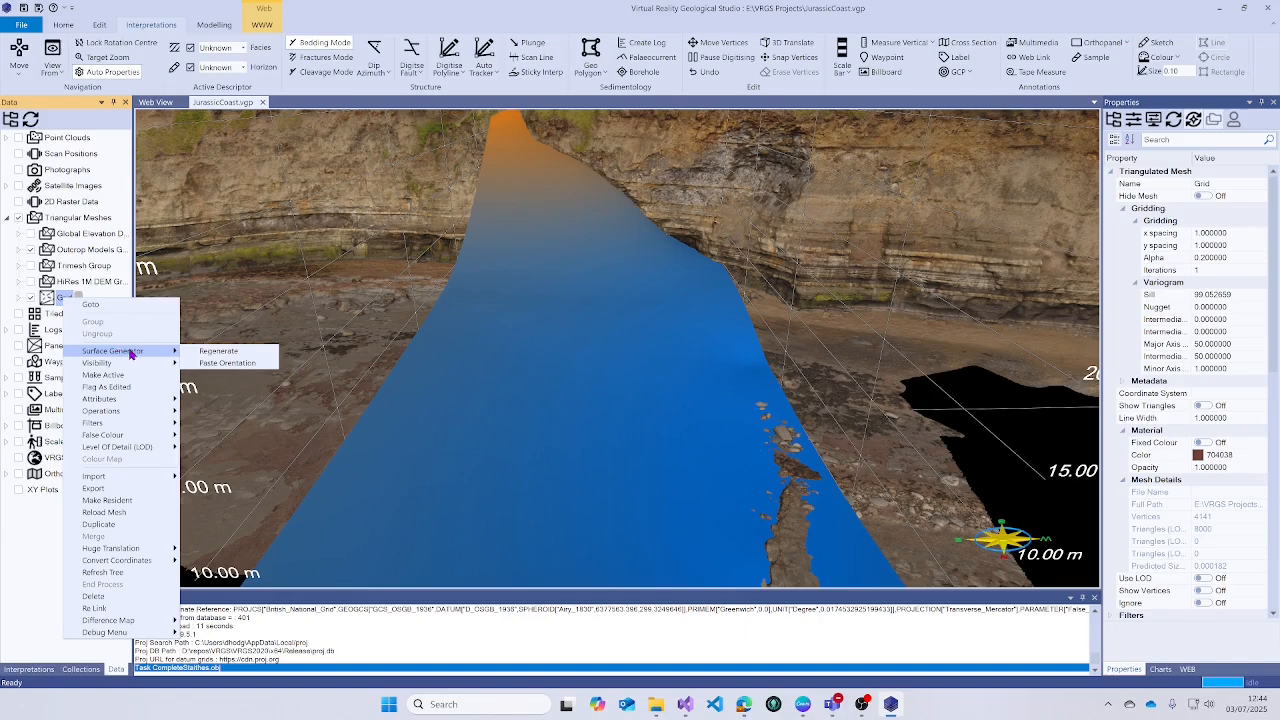
{"action": "left_click", "coordinate": [227, 364]}
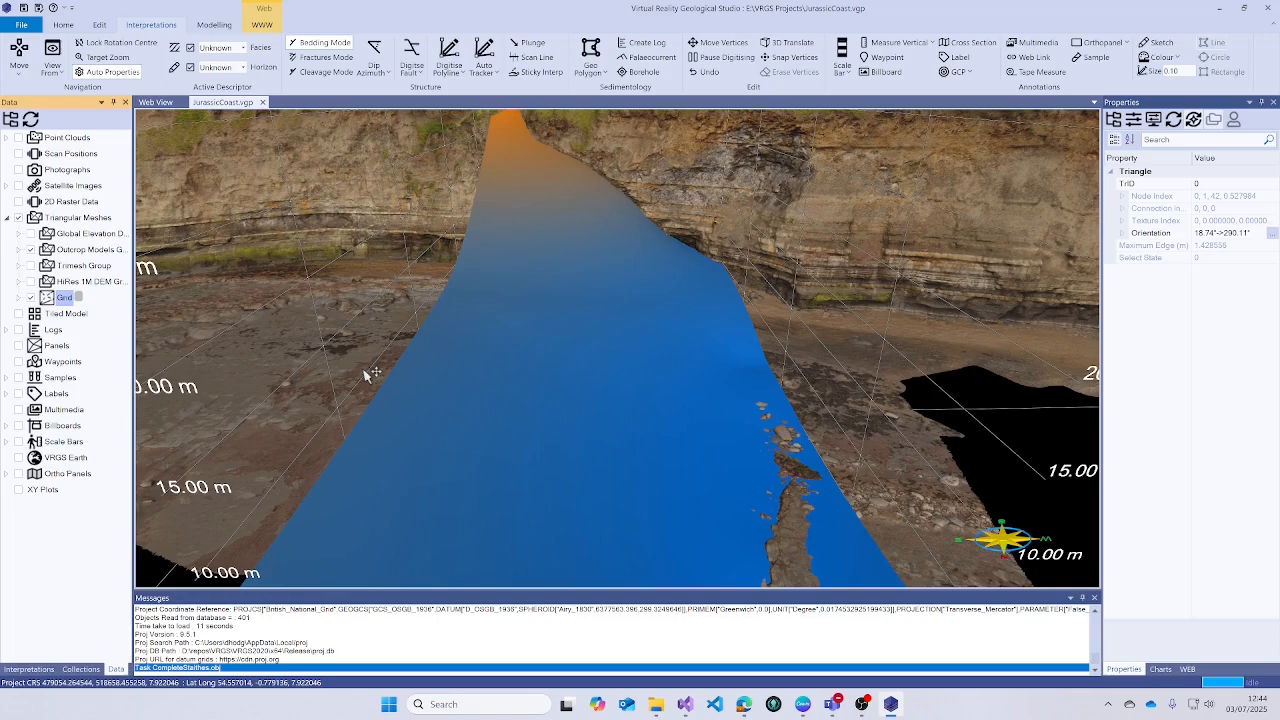
{"action": "scroll", "coordinate": [457, 374], "scroll_direction": "down", "scroll_amount": 2}
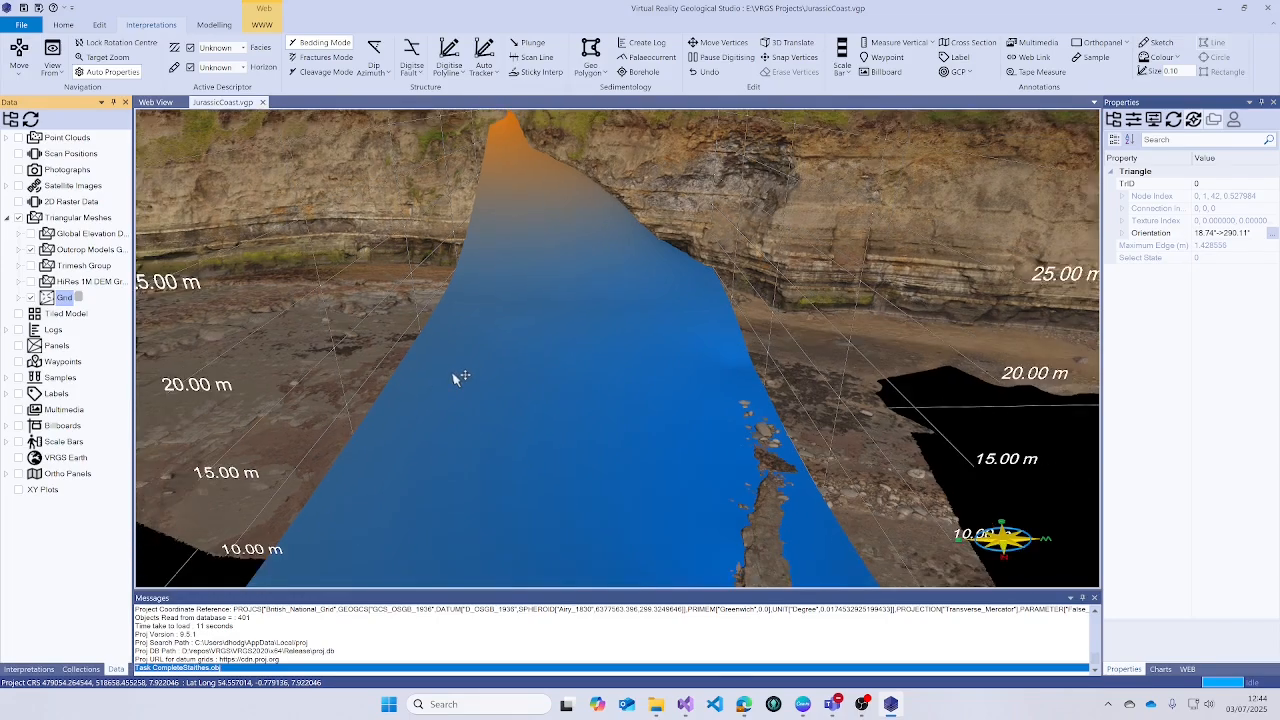
{"action": "left_click", "coordinate": [28, 669]}
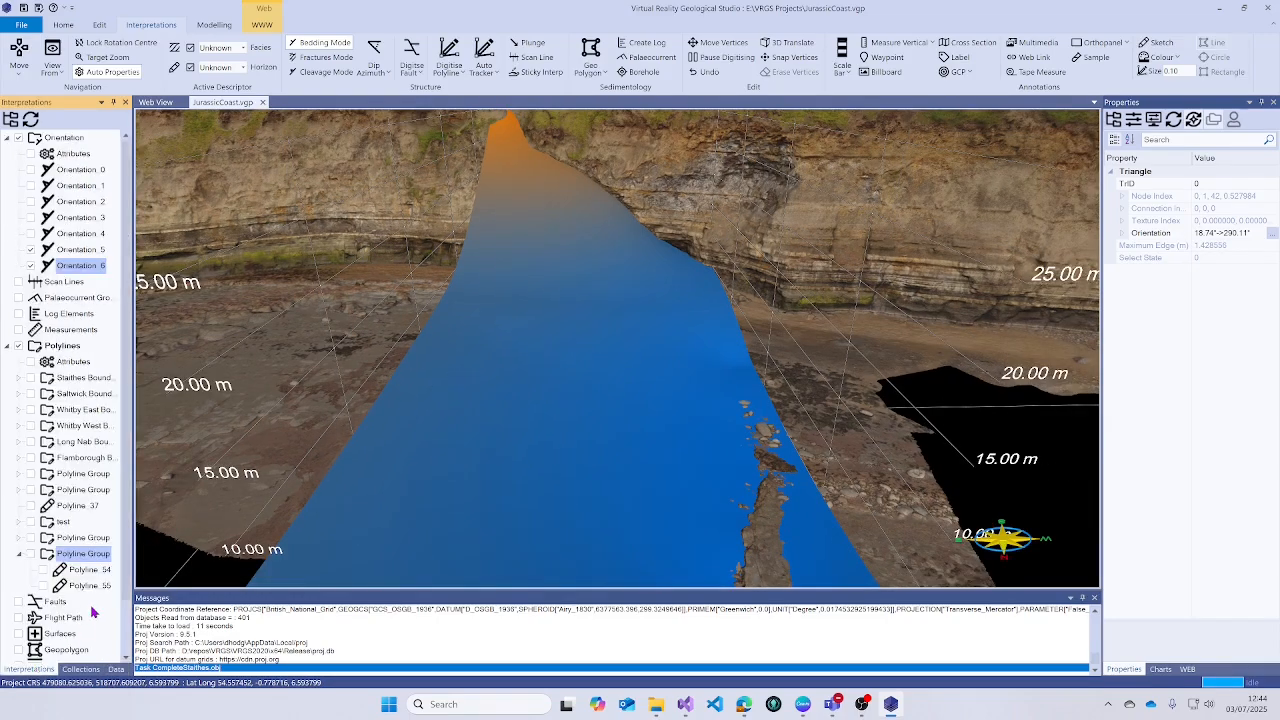
- Show the fault polylines by ticking the Polyline Group
{"action": "left_click", "coordinate": [31, 556]}
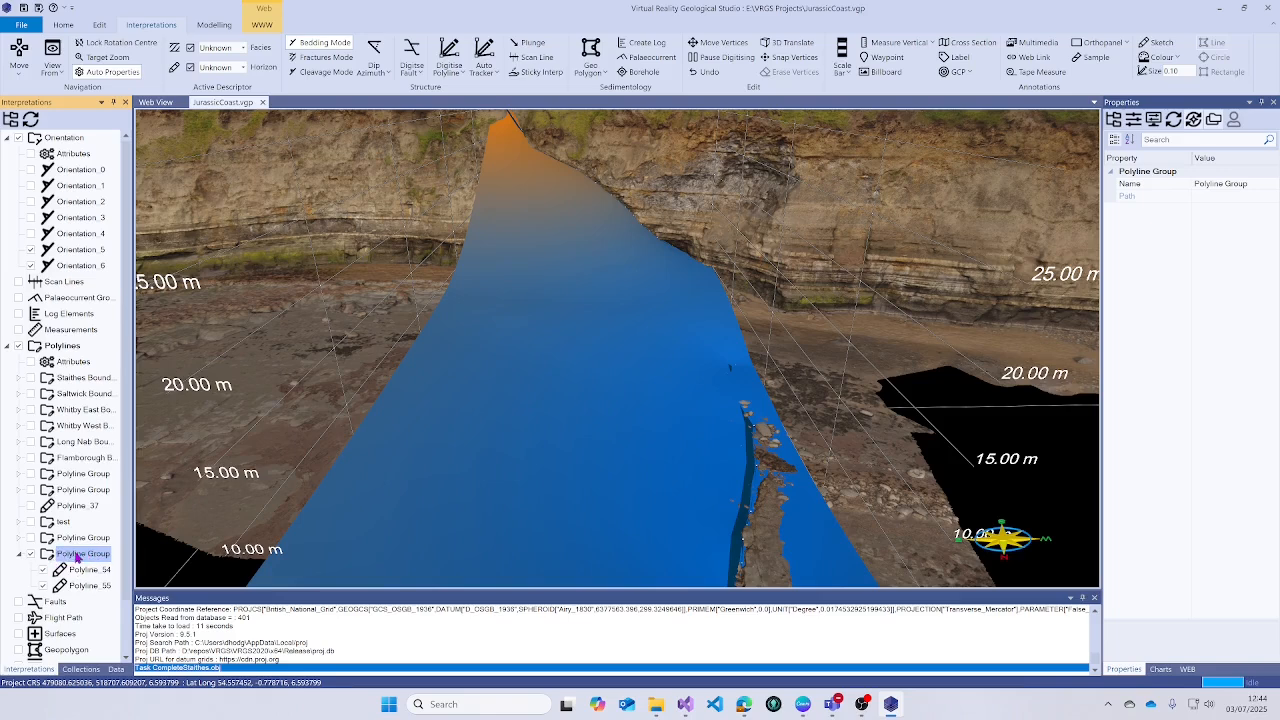
{"action": "right_click", "coordinate": [80, 559]}
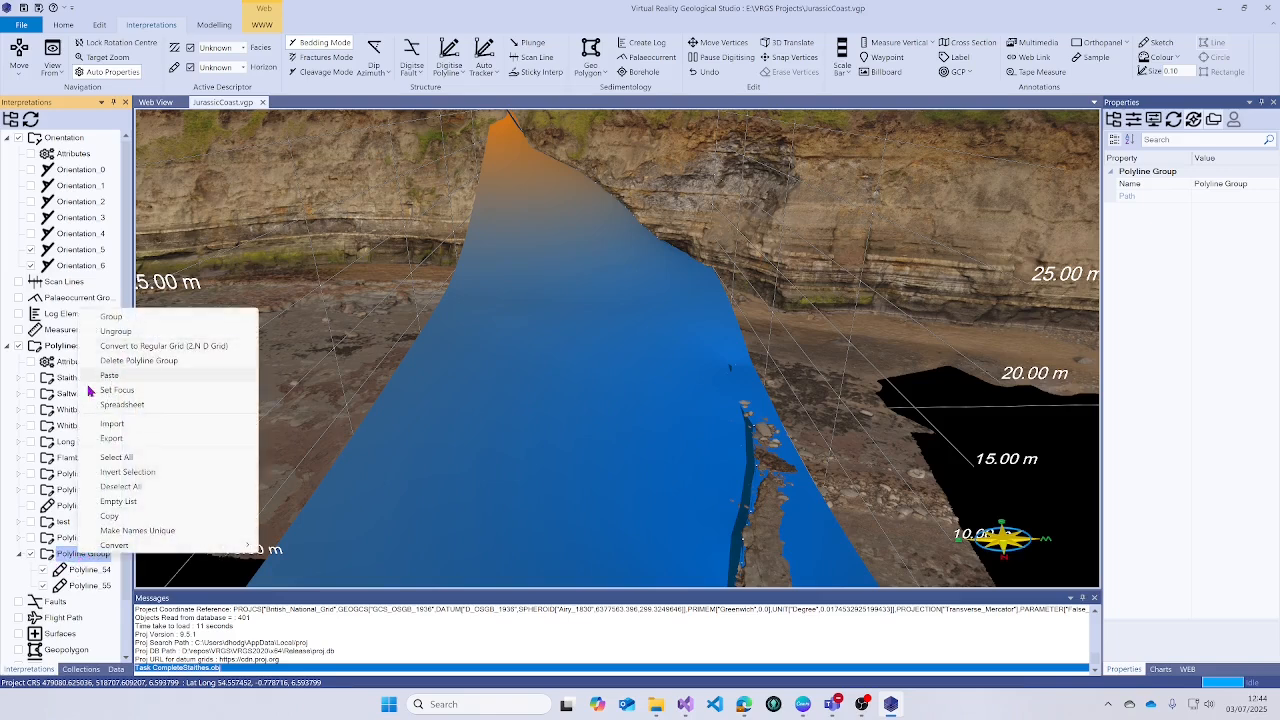
{"action": "left_click", "coordinate": [68, 556]}
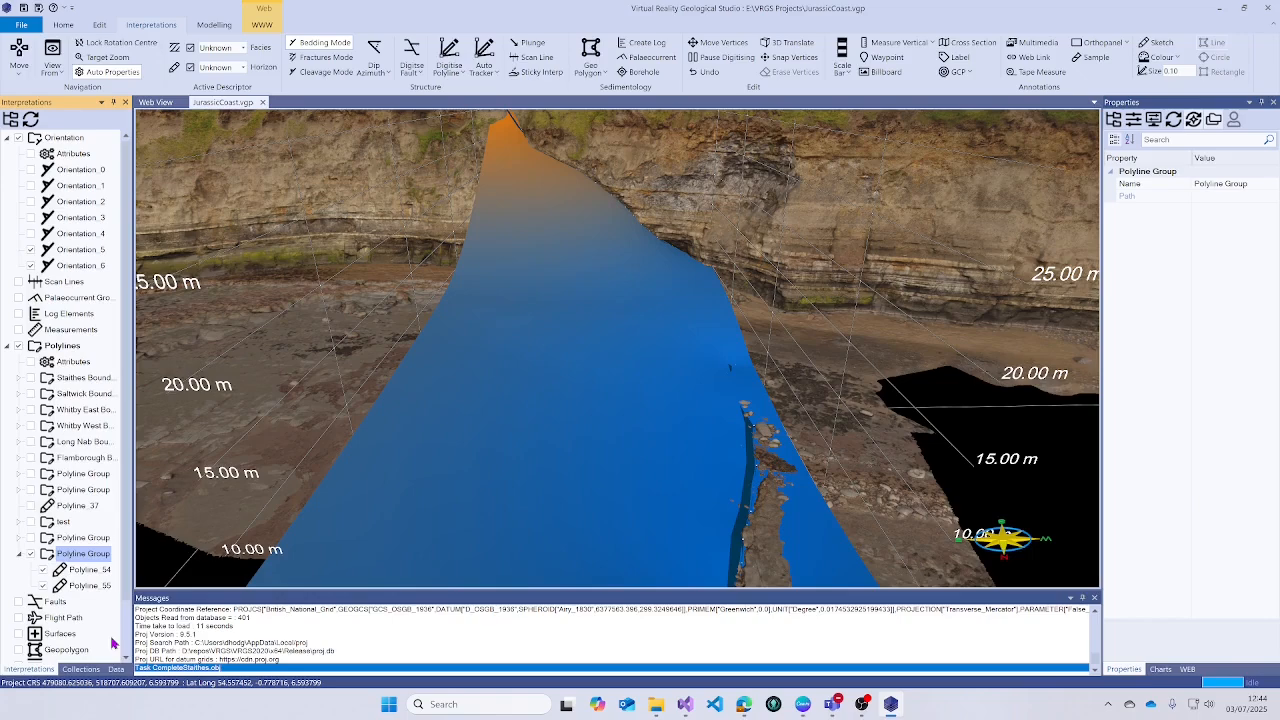
- Regenerate the Grid surface as a dipping plane using the pasted orientation
{"action": "left_click", "coordinate": [116, 669]}
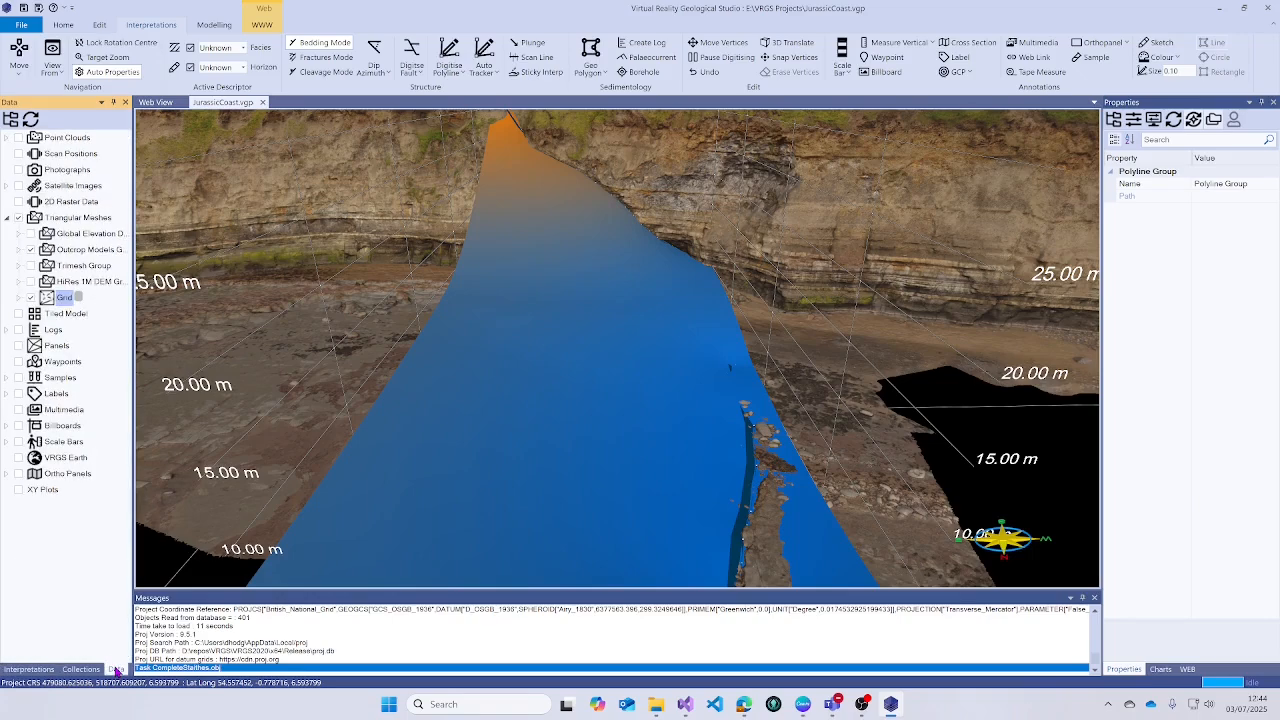
{"action": "left_click", "coordinate": [24, 299]}
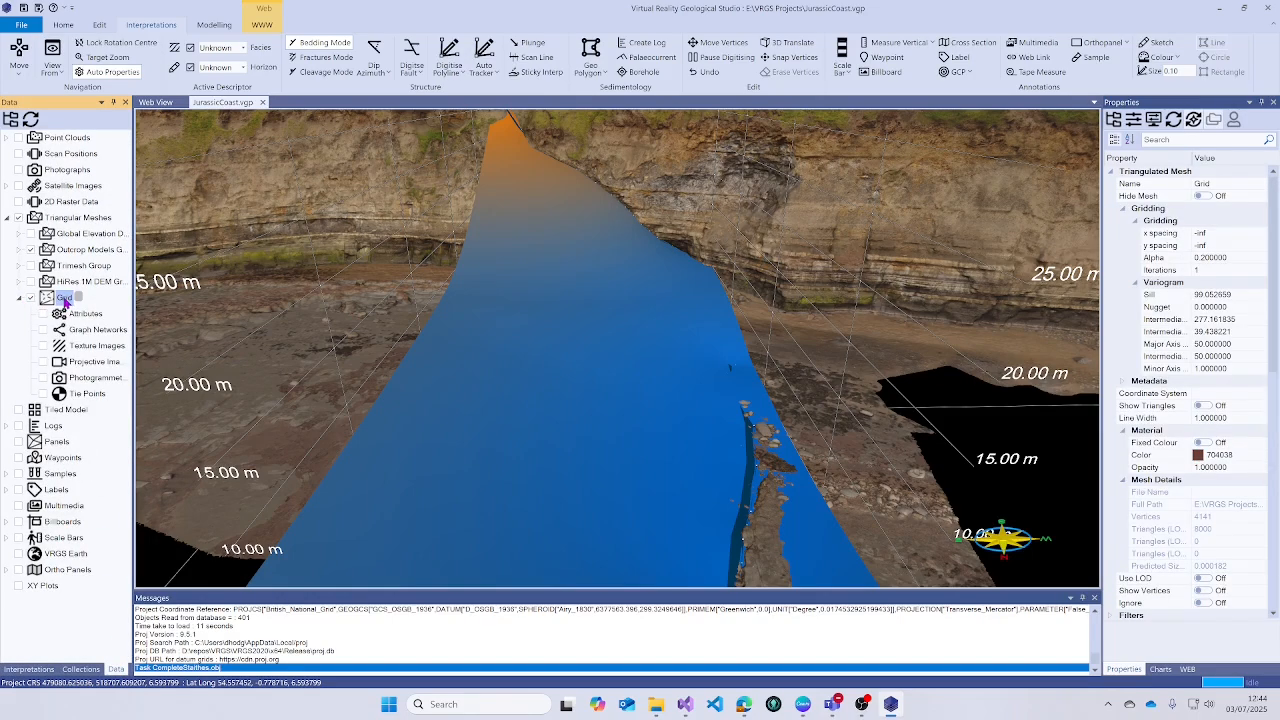
{"action": "right_click", "coordinate": [63, 299]}
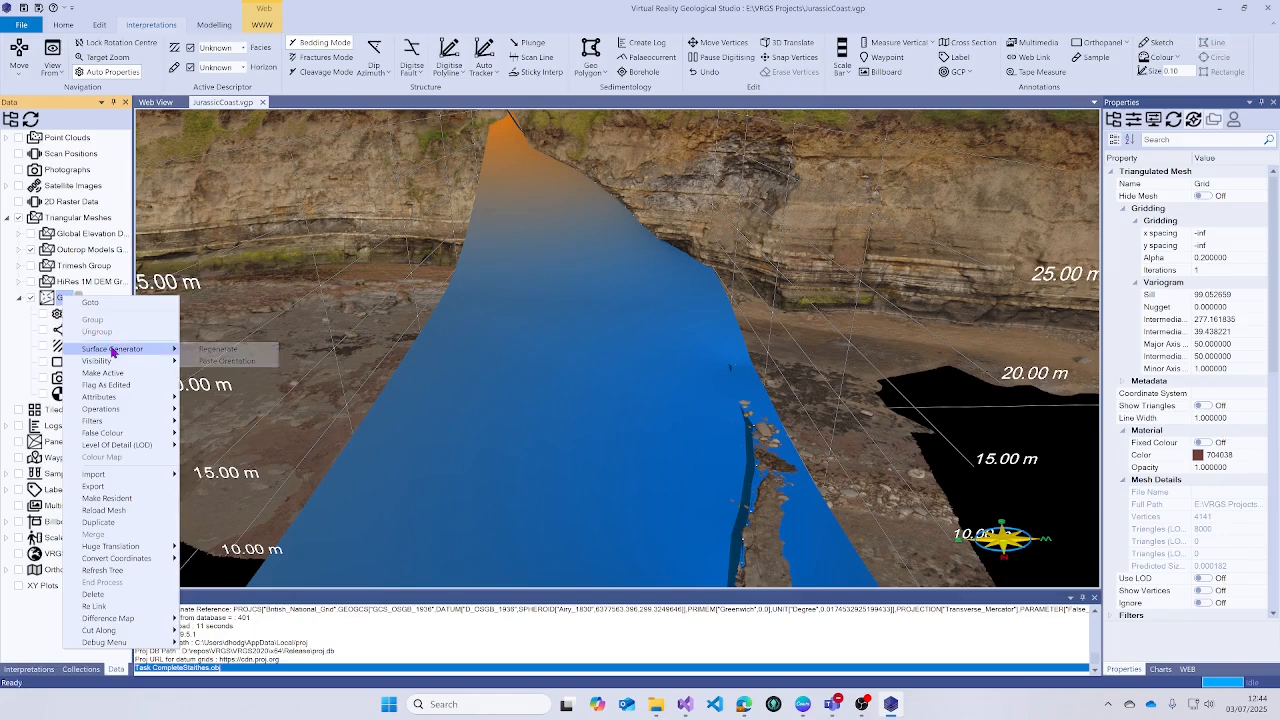
{"action": "left_click", "coordinate": [248, 348]}
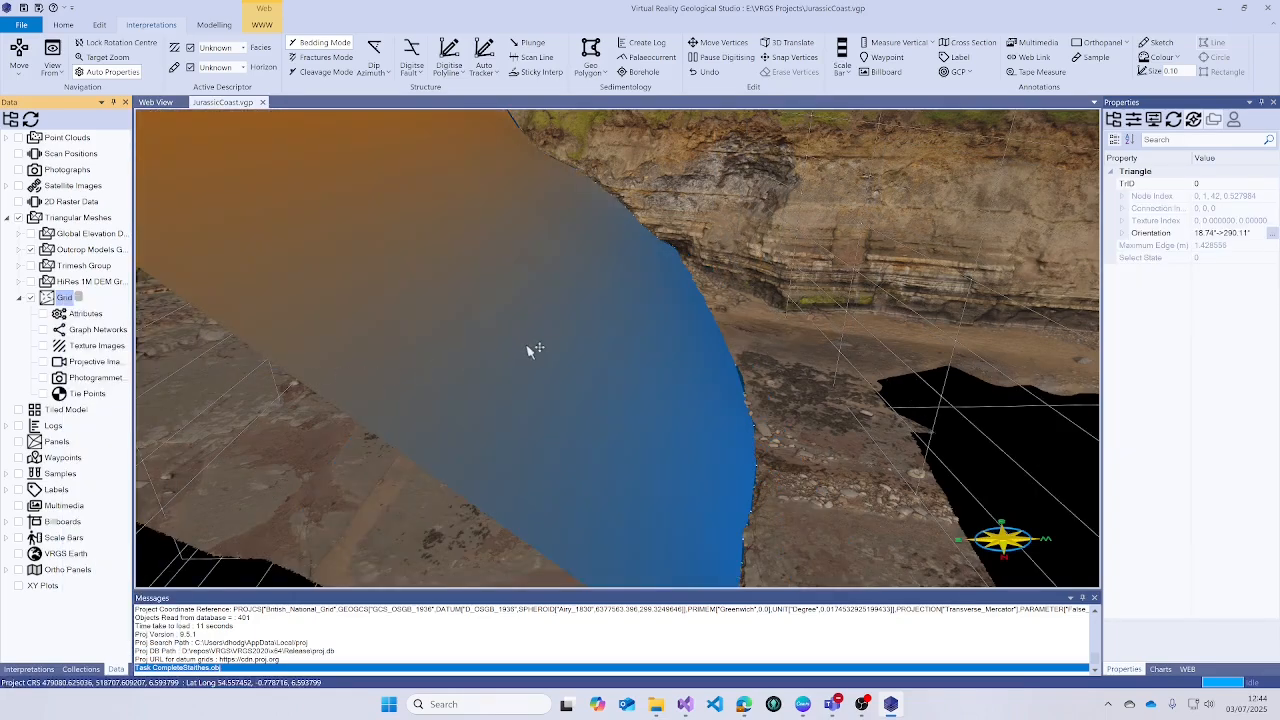
{"action": "left_click_drag", "start_coordinate": [531, 351], "coordinate": [641, 366]}
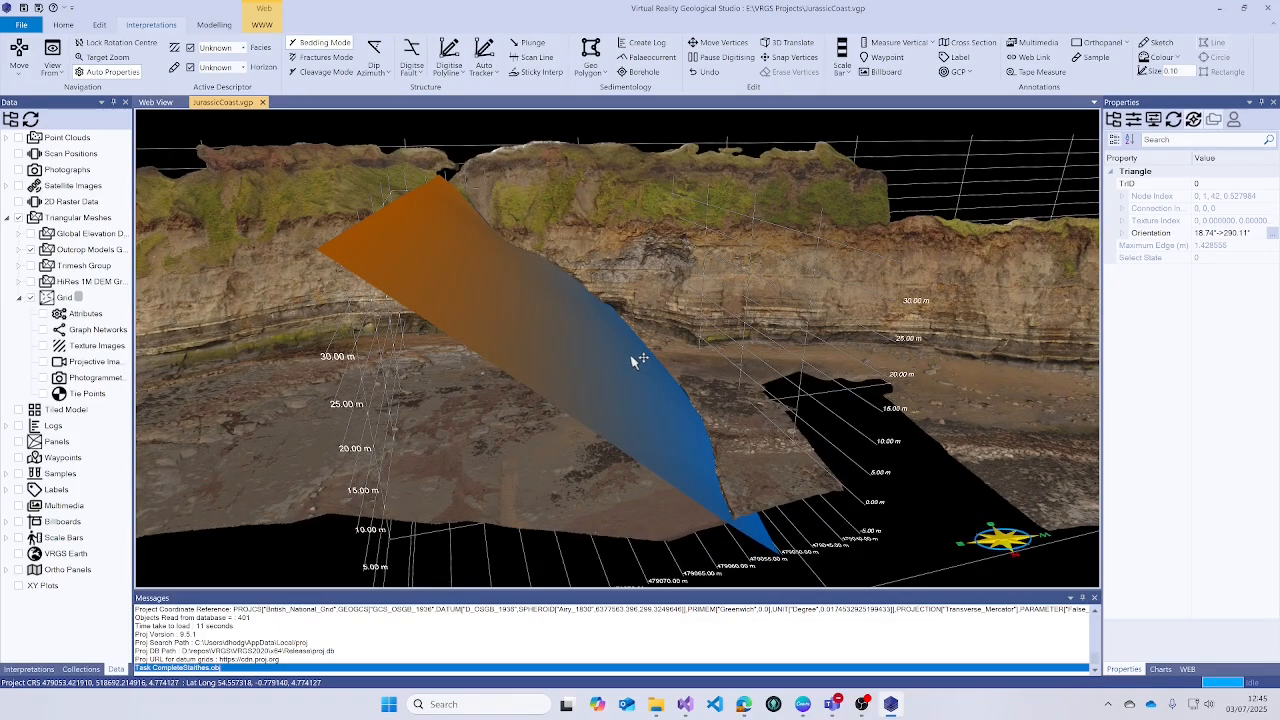
{"action": "left_click_drag", "start_coordinate": [636, 361], "coordinate": [682, 331]}
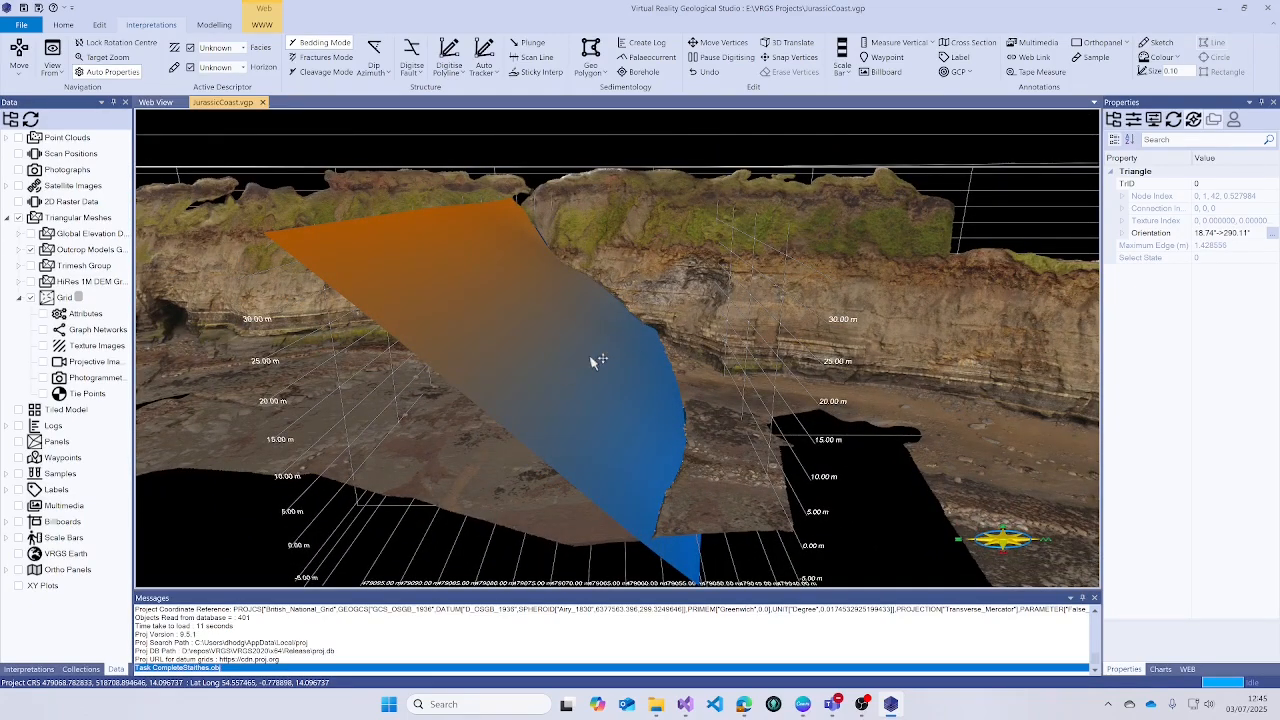
- Hide the Grid surface and the digitised fault line in the Polyline Group
{"action": "left_click", "coordinate": [32, 299]}
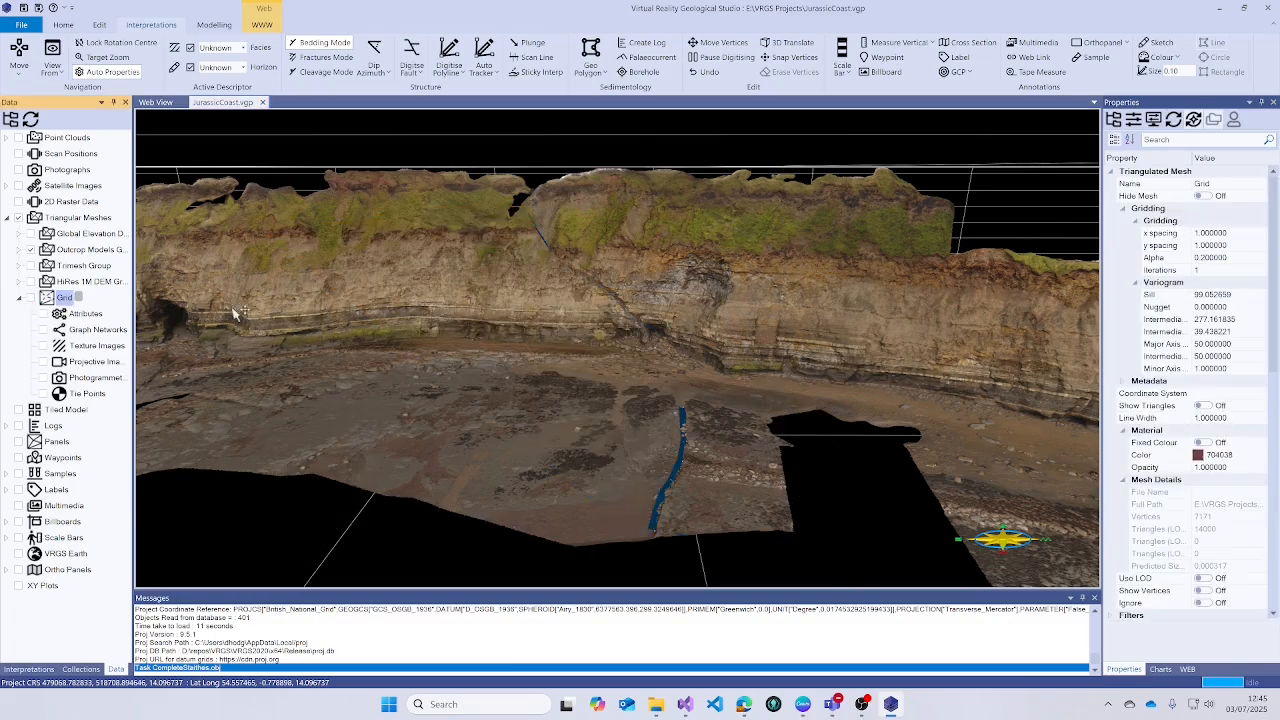
{"action": "scroll", "coordinate": [608, 362], "scroll_direction": "up", "scroll_amount": 8}
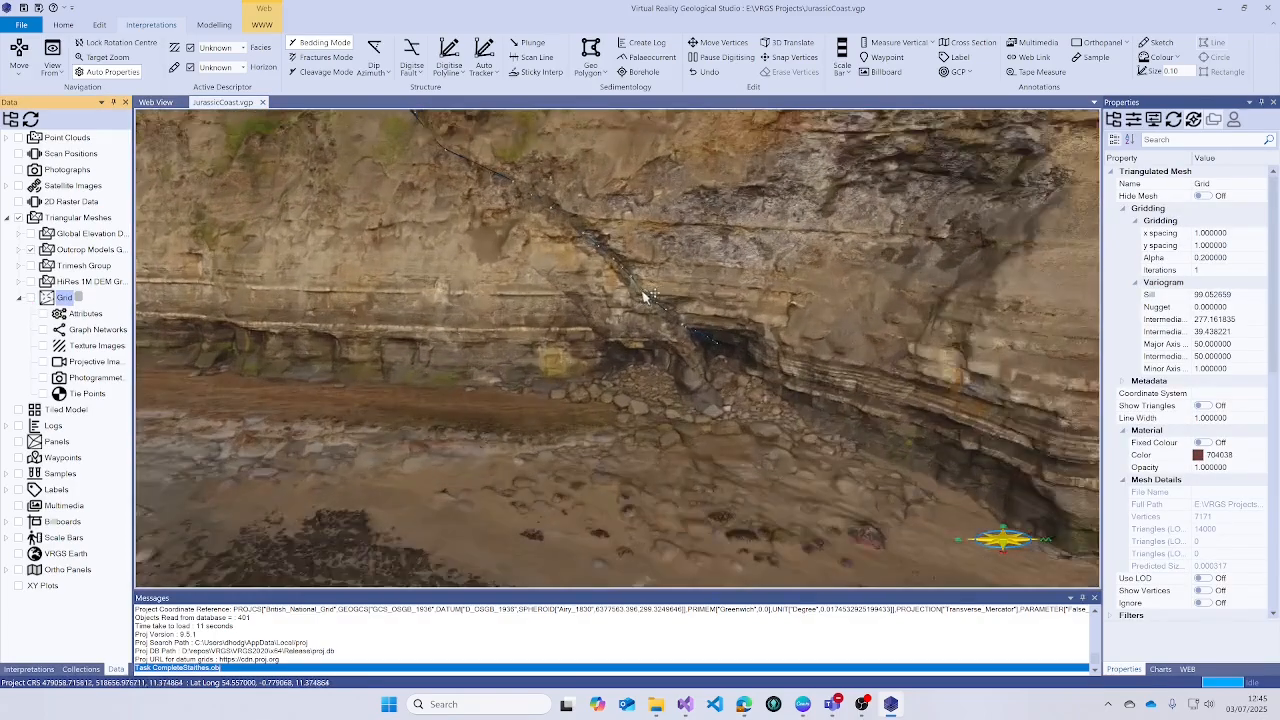
{"action": "scroll", "coordinate": [645, 295], "scroll_direction": "up", "scroll_amount": 6}
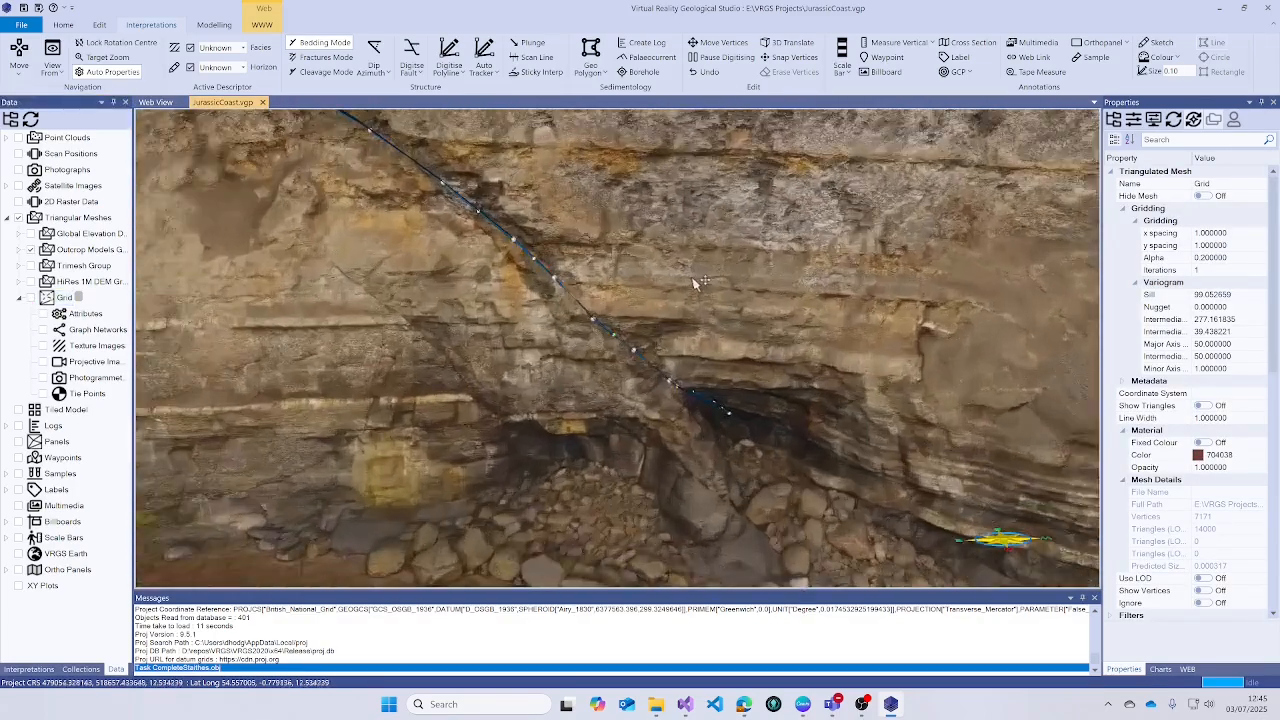
{"action": "left_click_drag", "start_coordinate": [693, 279], "coordinate": [692, 311]}
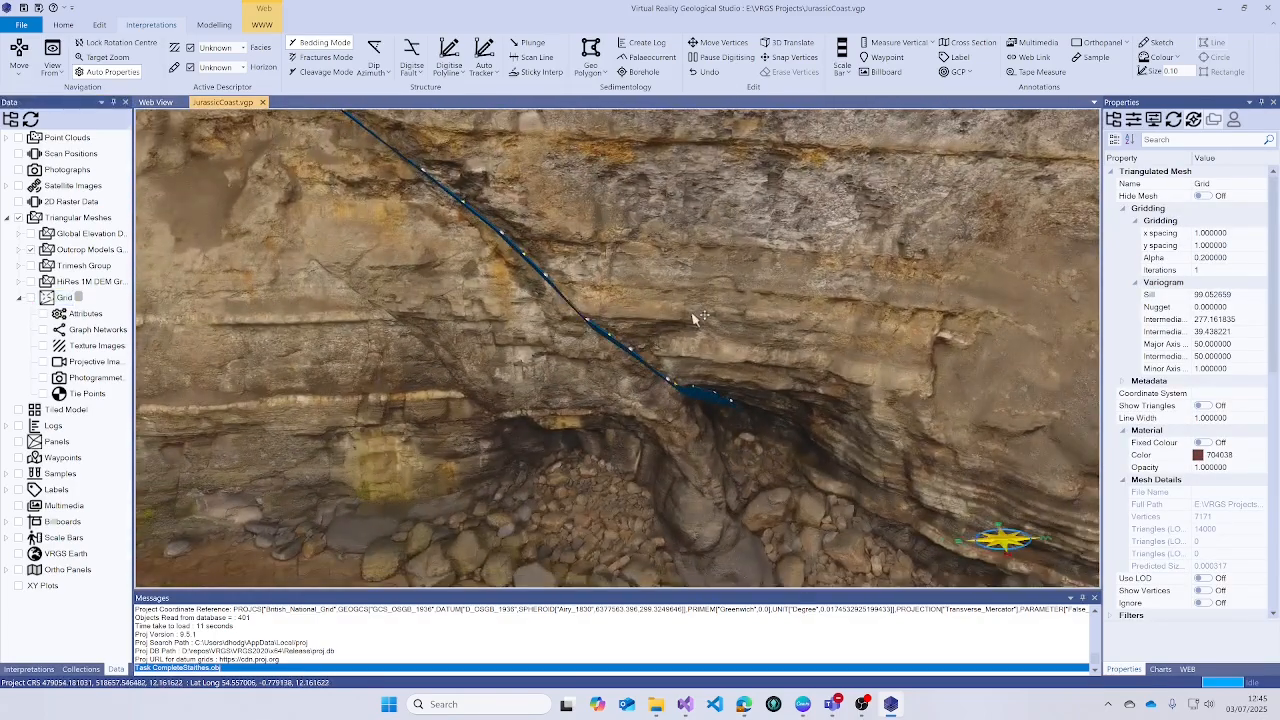
{"action": "left_click", "coordinate": [27, 669]}
{"action": "left_click", "coordinate": [33, 554]}
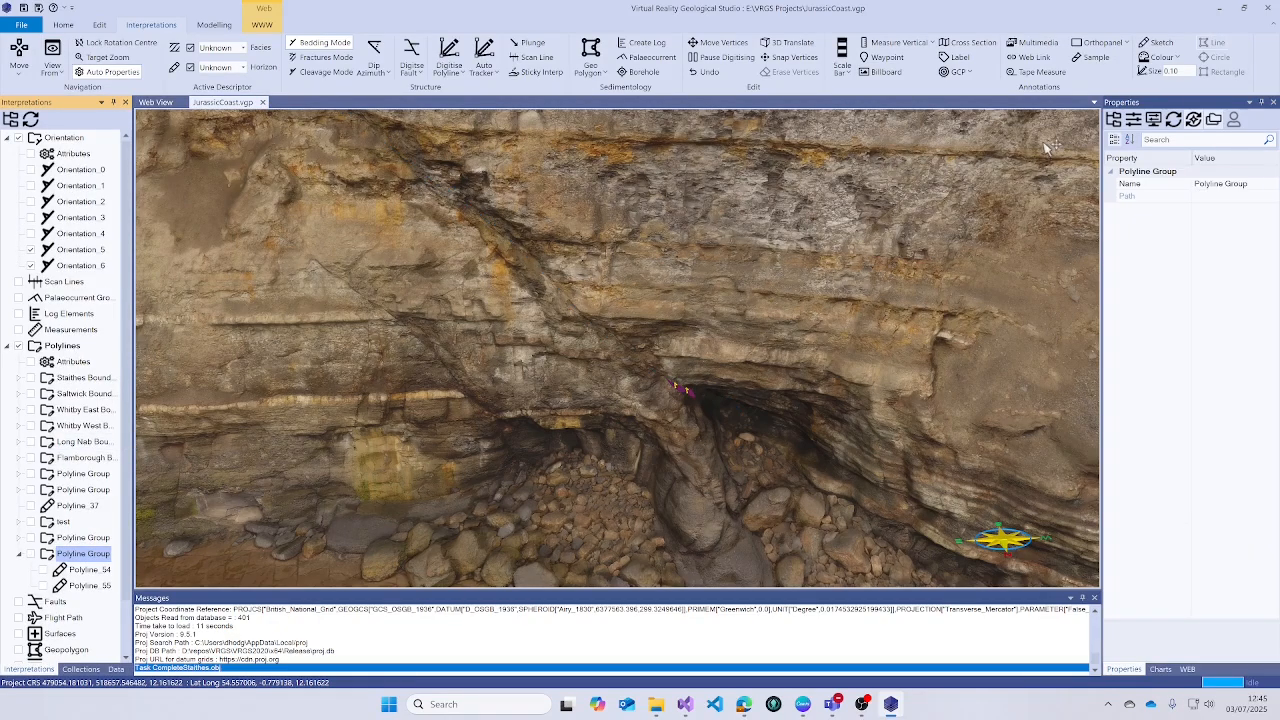
- Add OrthoPanel_7 on the fault, dipping 41.90 at azimuth 275.45, sized 20 by 5
{"action": "double_click", "coordinate": [678, 390]}
{"action": "scroll", "coordinate": [691, 407], "scroll_direction": "down", "scroll_amount": 5}
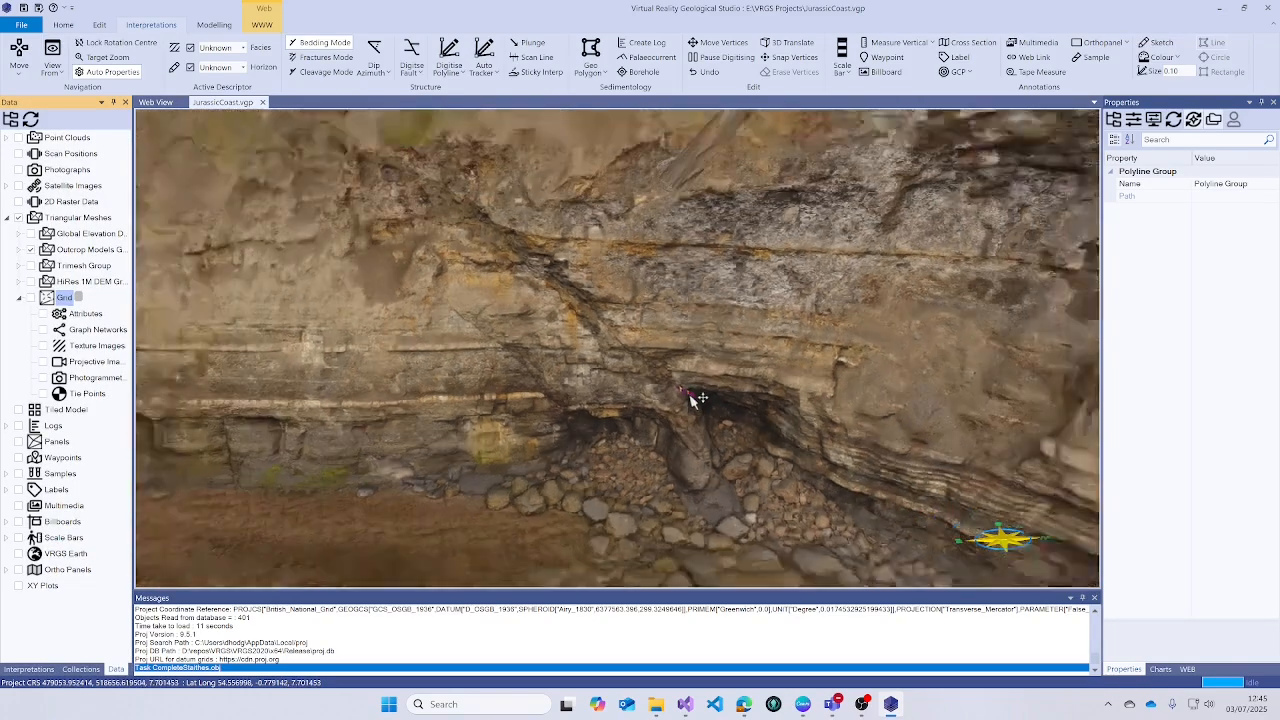
{"action": "left_click", "coordinate": [690, 404]}
{"action": "left_click", "coordinate": [711, 242]}
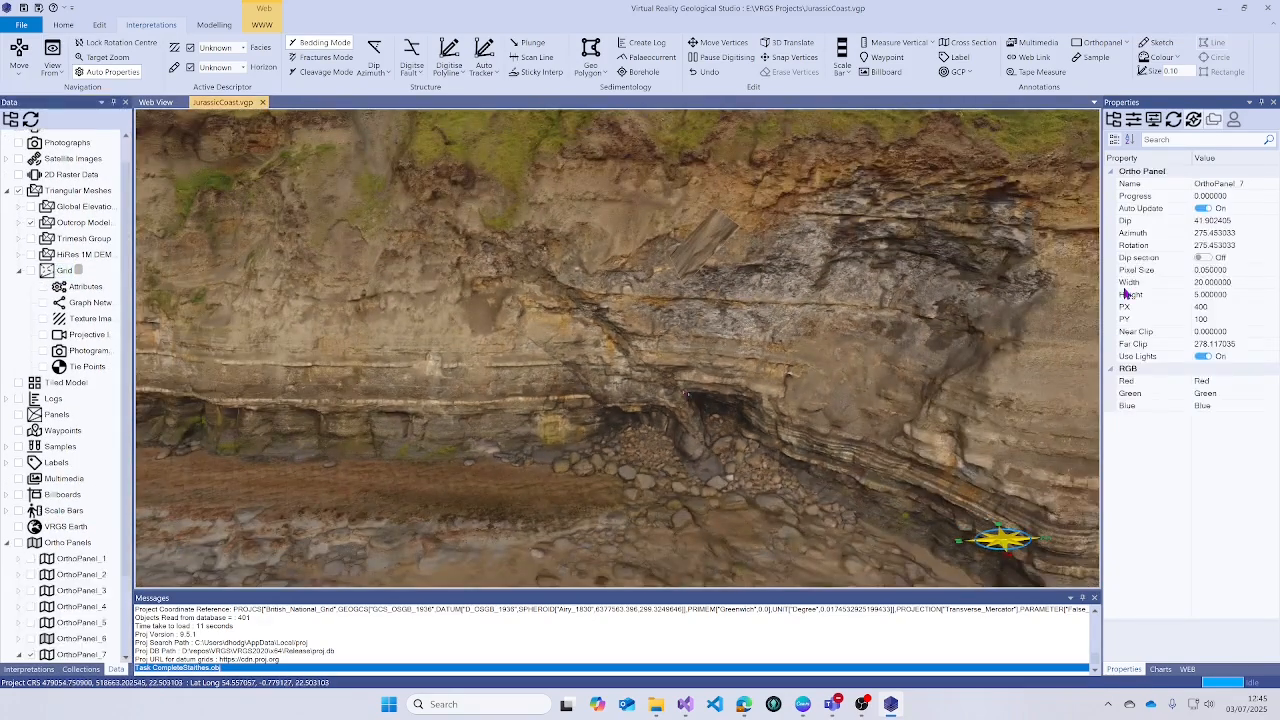
- Switch Dip section On for OrthoPanel_7 and set Width 80 and Height 20
{"action": "left_click", "coordinate": [1202, 258]}
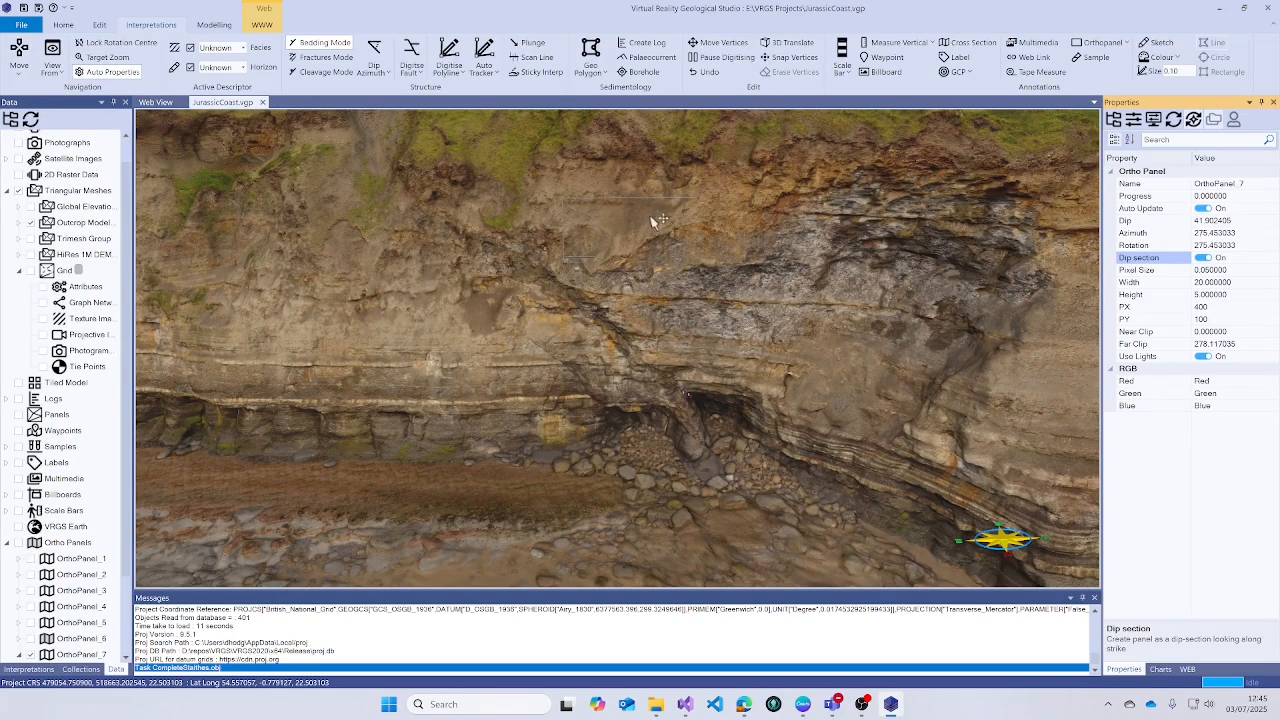
{"action": "left_click", "coordinate": [1243, 290]}
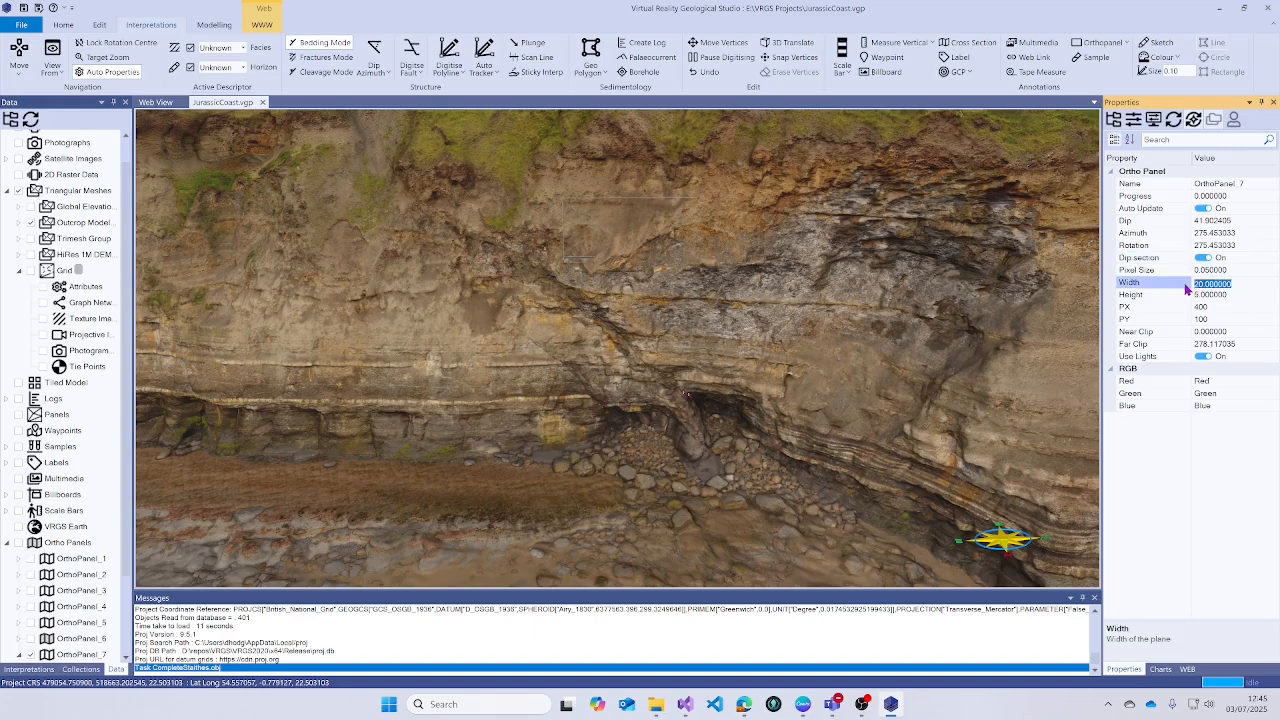
{"action": "type", "text": "80"}
{"action": "key", "text": "Return"}
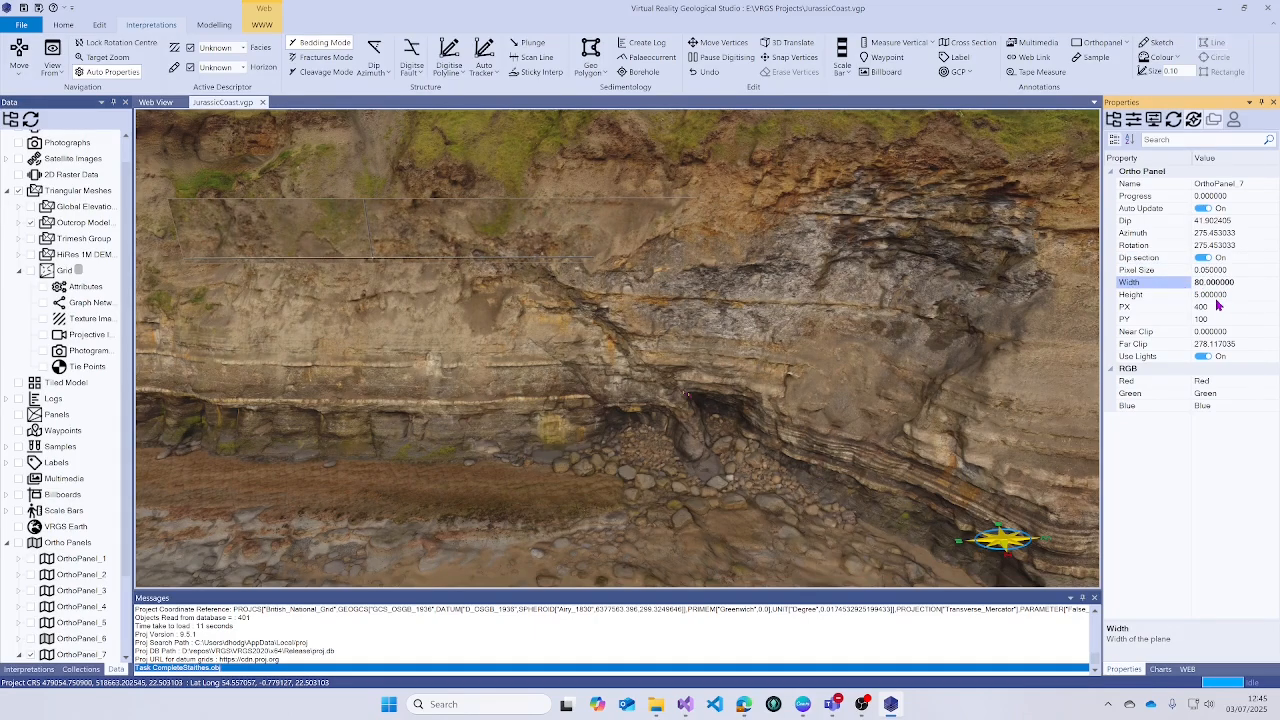
{"action": "left_click", "coordinate": [1218, 295]}
{"action": "type", "text": "2"}
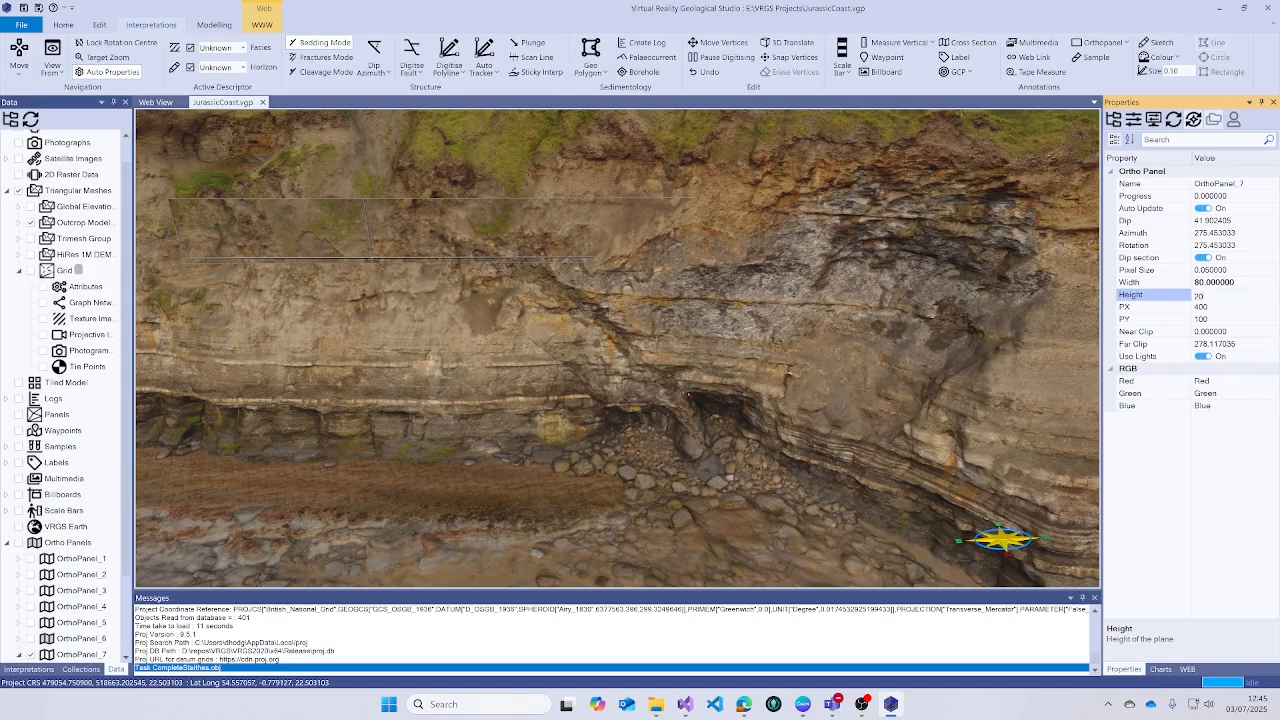
{"action": "type", "text": "0"}
{"action": "key", "text": "Return"}
{"action": "scroll", "coordinate": [770, 330], "scroll_direction": "up", "scroll_amount": 3}
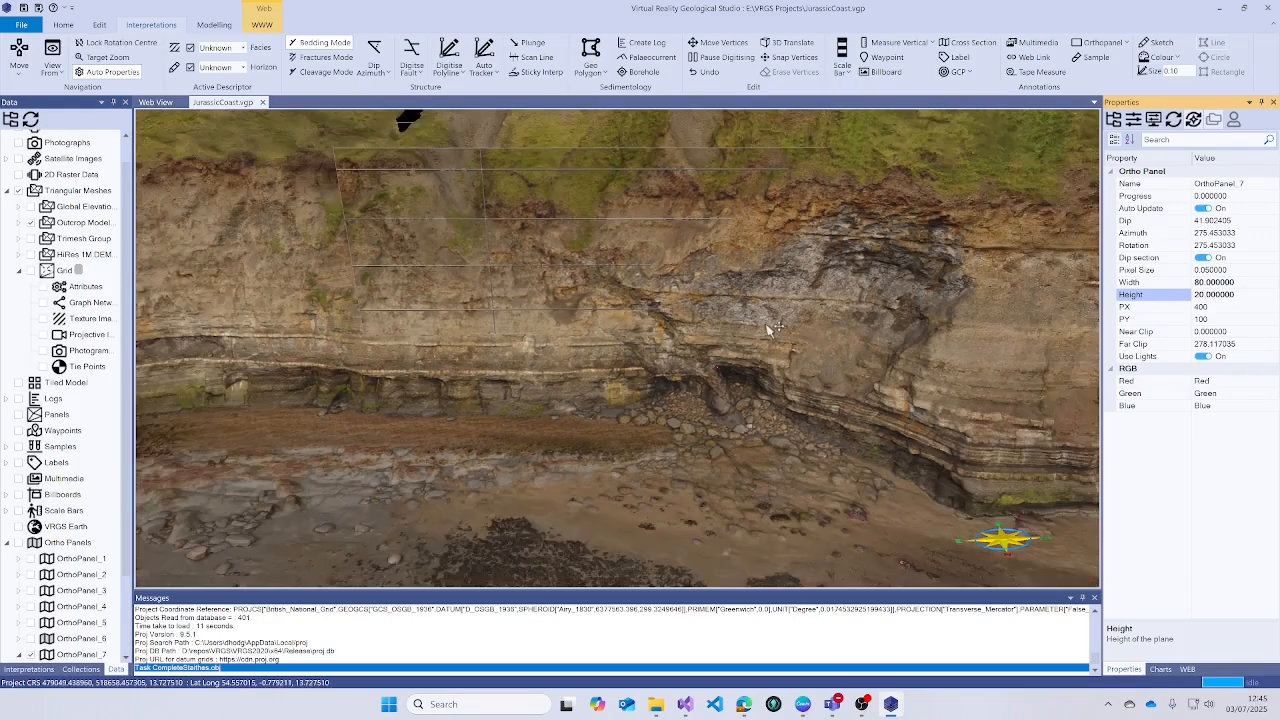
- Move OrthoPanel_7 down onto the foreshore with the 3-D move gizmo
{"action": "left_click", "coordinate": [781, 42]}
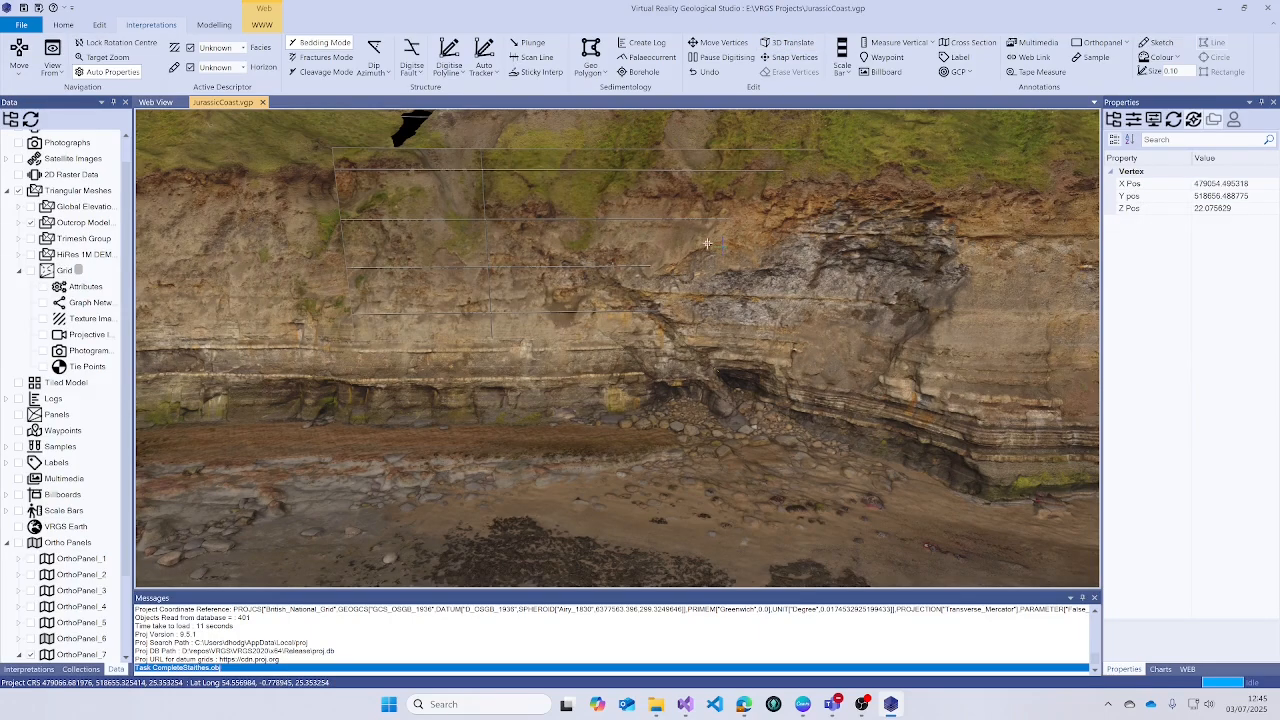
{"action": "left_click_drag", "start_coordinate": [808, 277], "coordinate": [757, 312]}
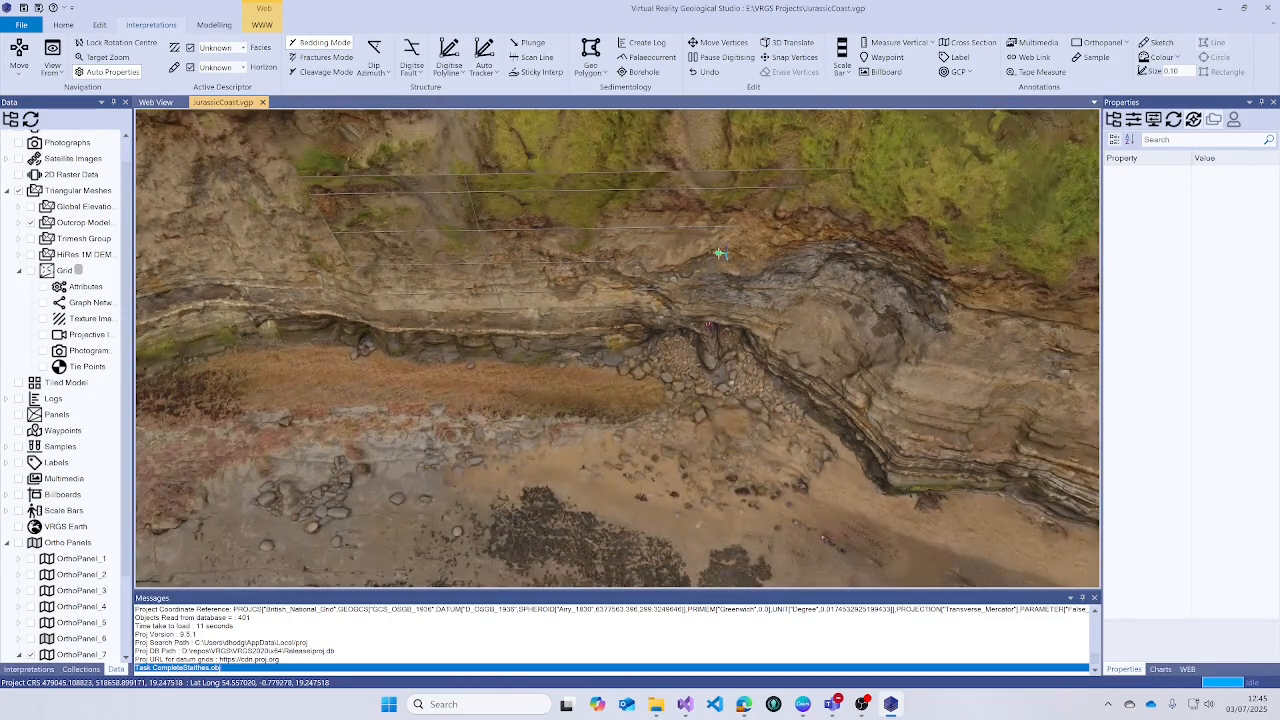
{"action": "left_click_drag", "start_coordinate": [719, 253], "coordinate": [705, 493]}
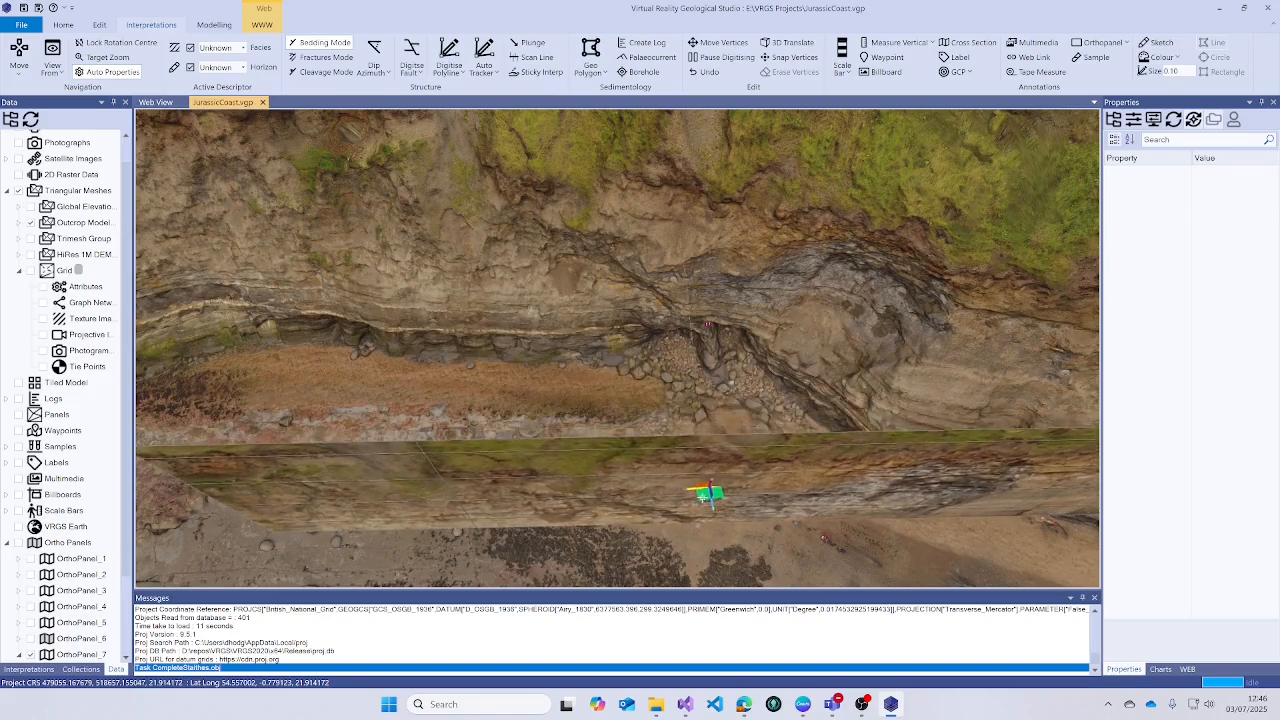
{"action": "left_click_drag", "start_coordinate": [724, 382], "coordinate": [722, 302]}
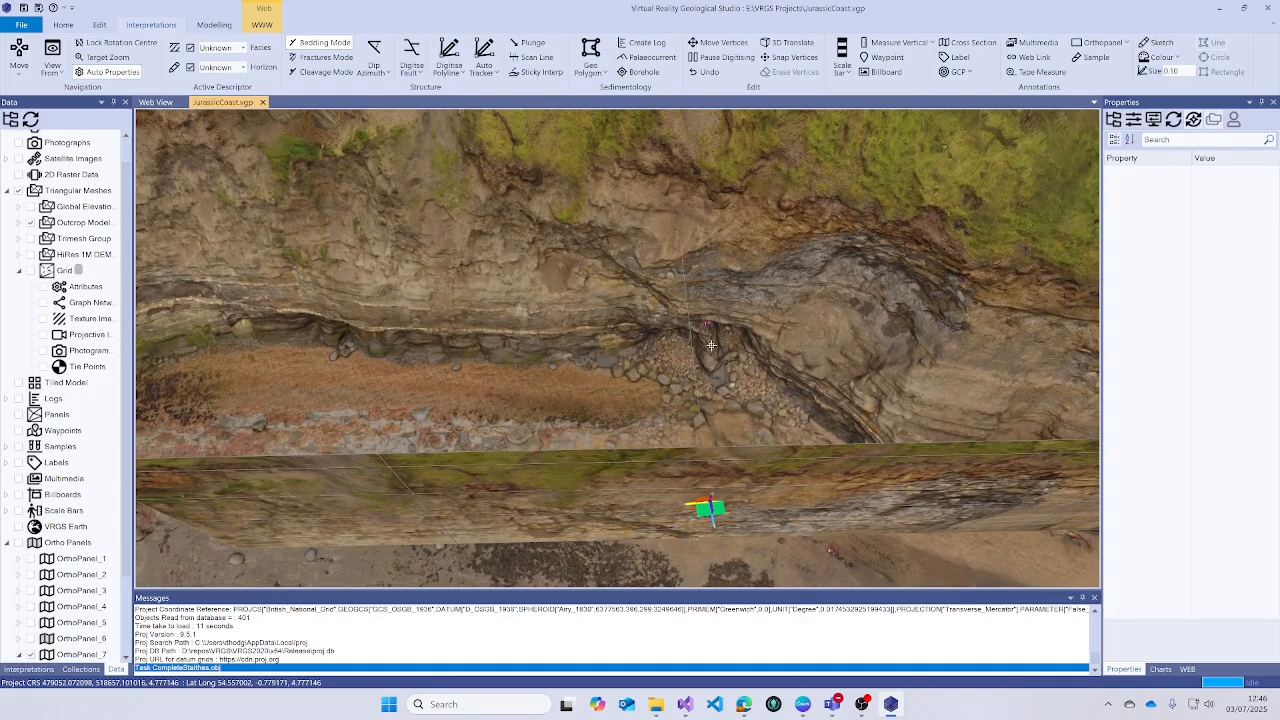
{"action": "left_click_drag", "start_coordinate": [711, 345], "coordinate": [696, 206]}
{"action": "left_click_drag", "start_coordinate": [714, 442], "coordinate": [716, 408]}
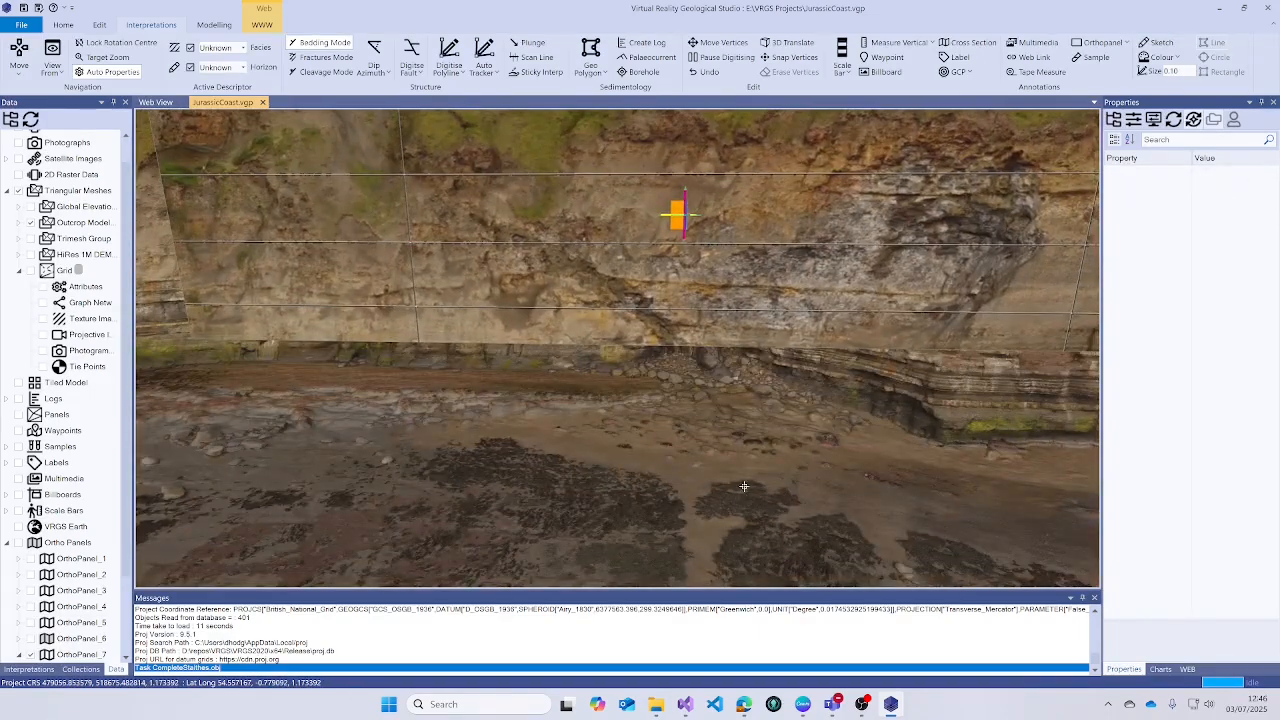
{"action": "left_click", "coordinate": [19, 52]}
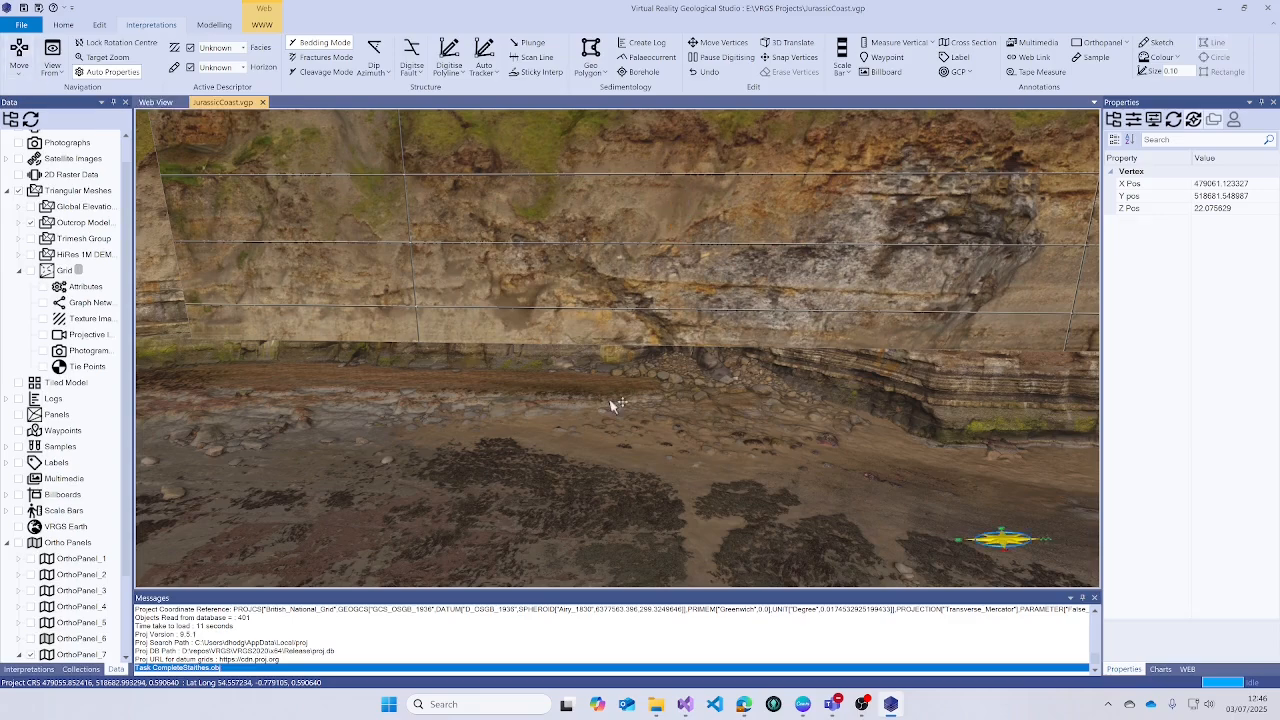
{"action": "scroll", "coordinate": [613, 406], "scroll_direction": "down", "scroll_amount": 6}
{"action": "left_click_drag", "start_coordinate": [614, 397], "coordinate": [687, 404]}
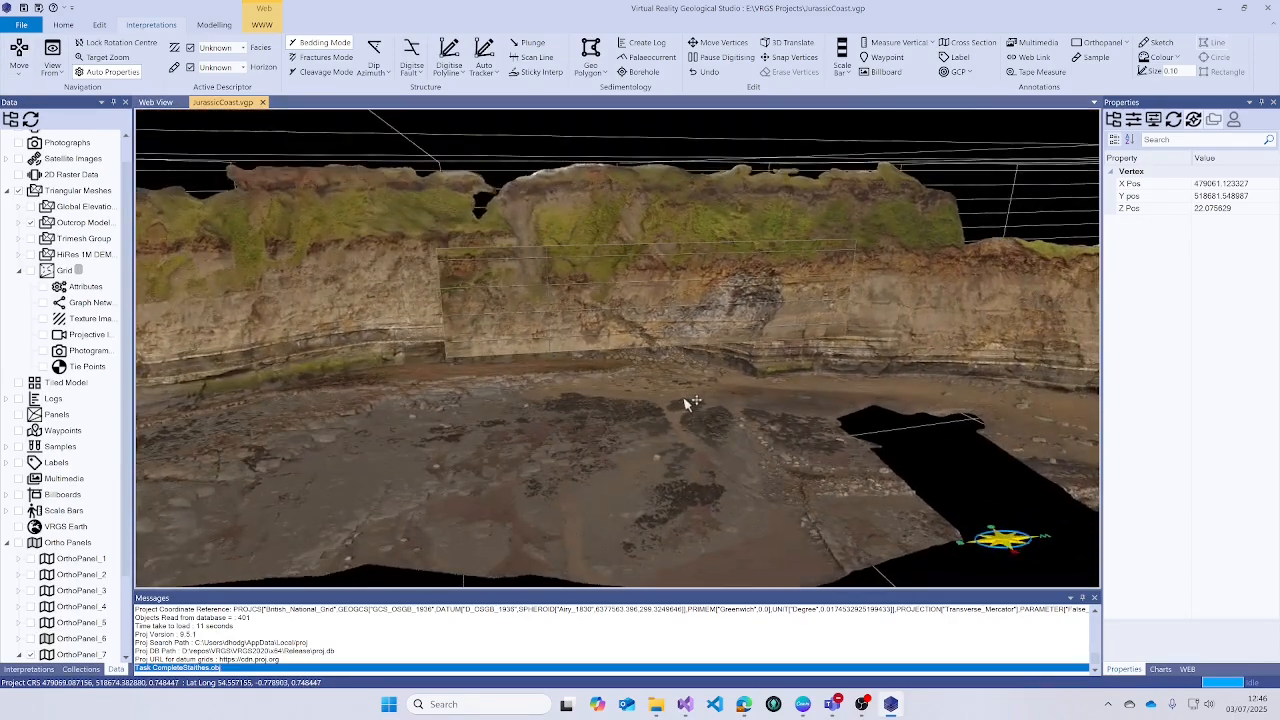
- Set OrthoPanel_7's Height to 40 and switch its Auto Update off
{"action": "left_click", "coordinate": [676, 302]}
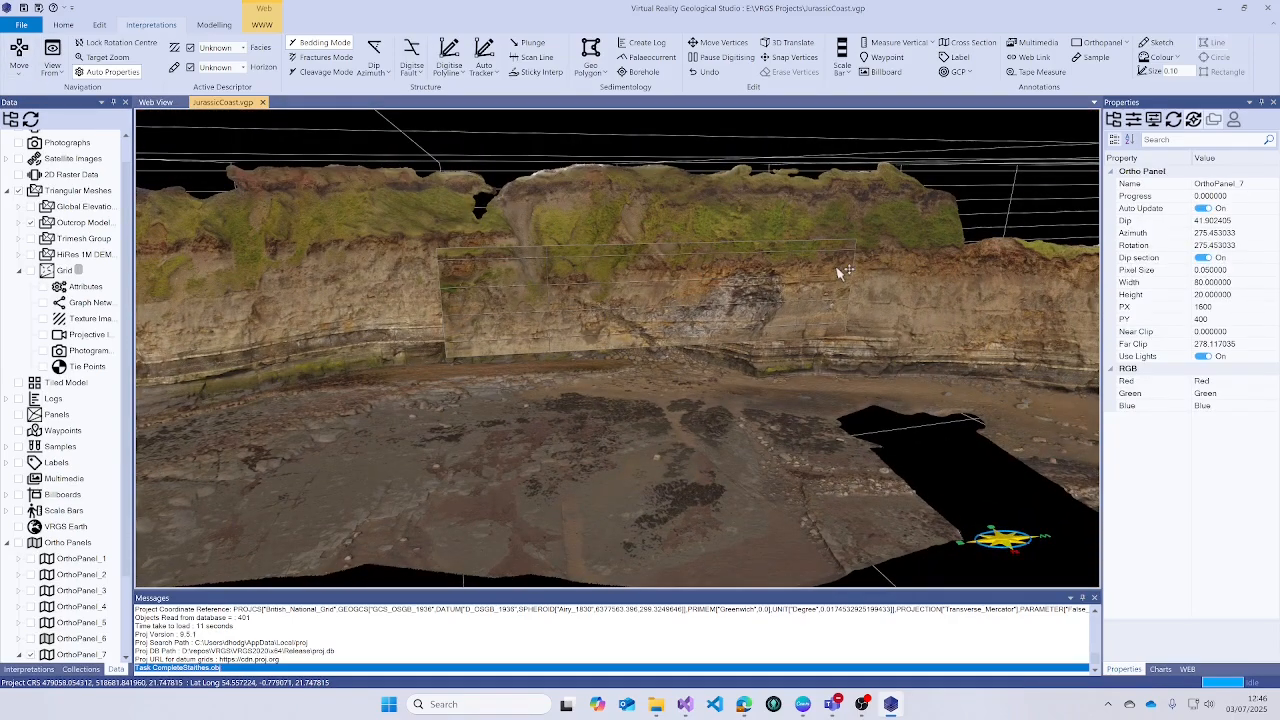
{"action": "left_click", "coordinate": [1183, 296]}
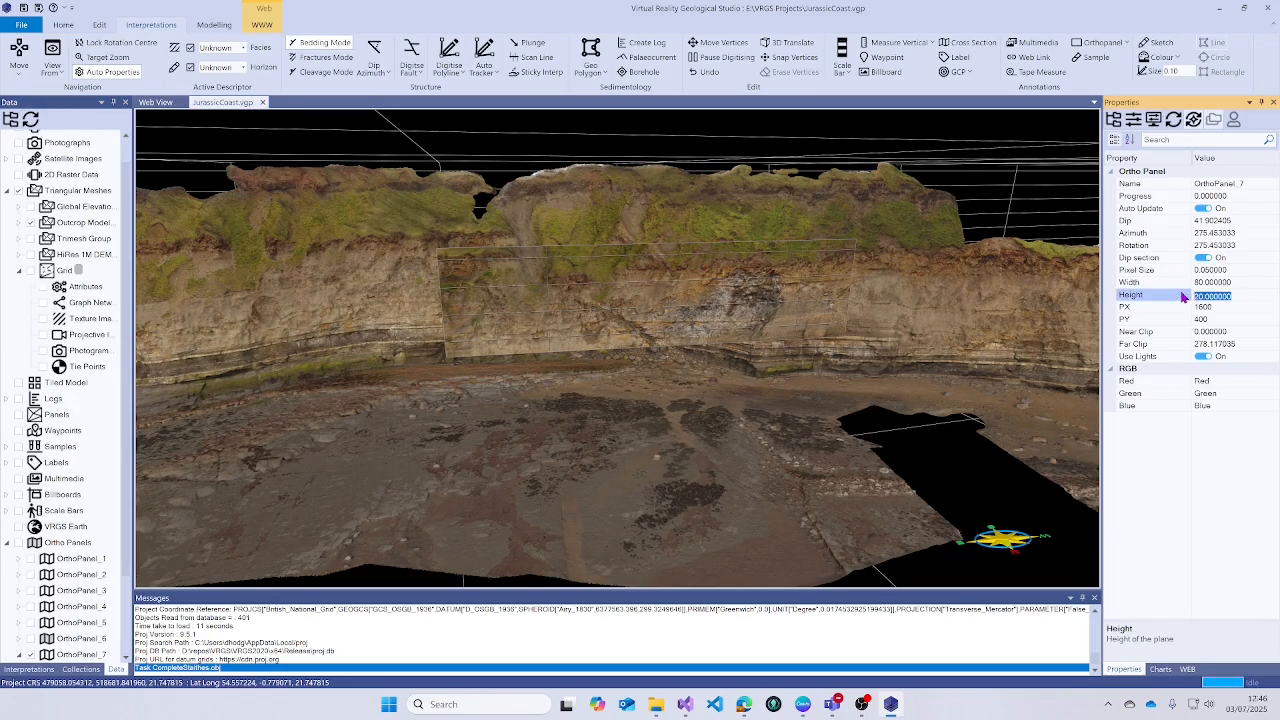
{"action": "type", "text": "40"}
{"action": "key", "text": "Return"}
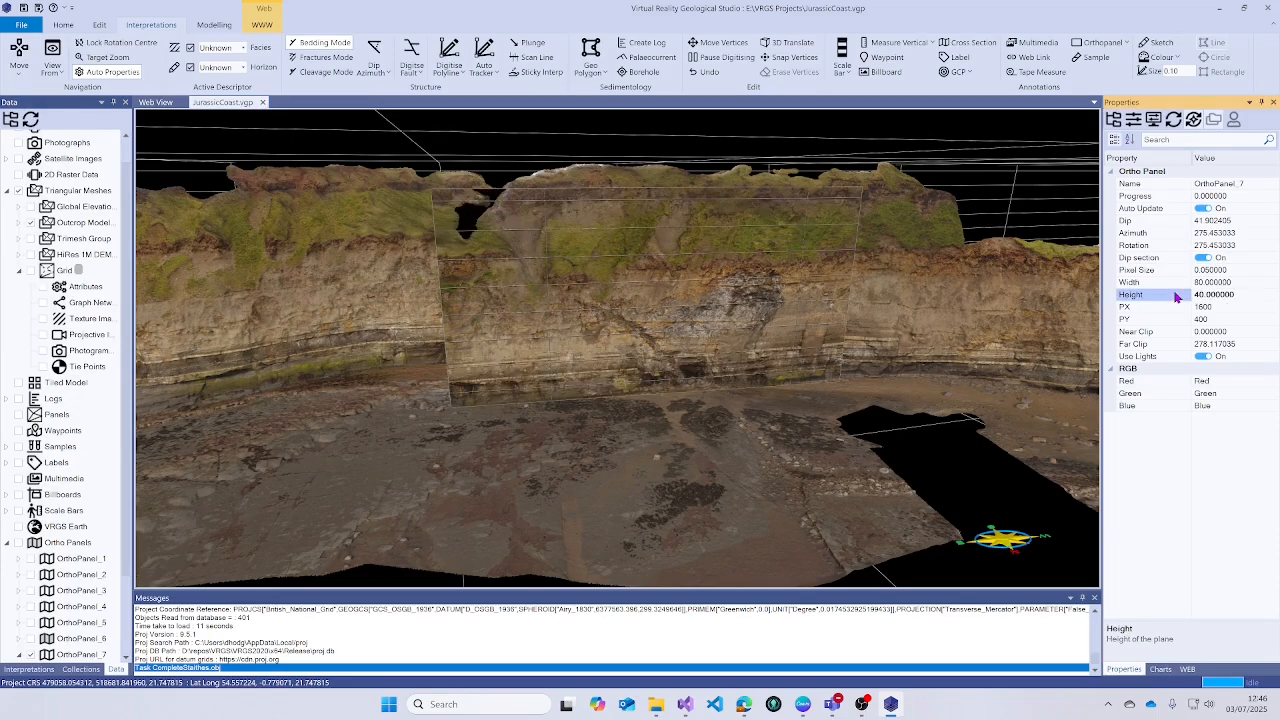
{"action": "left_click_drag", "start_coordinate": [745, 280], "coordinate": [730, 283]}
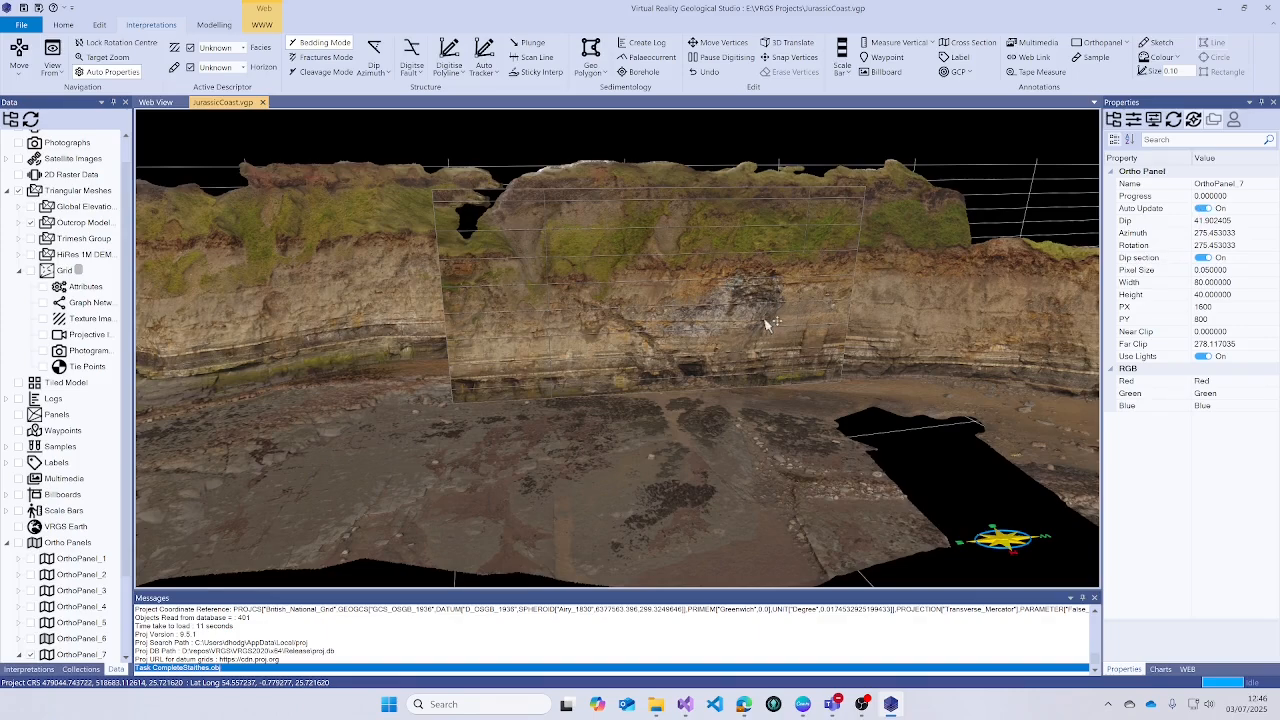
{"action": "mouse_move", "coordinate": [686, 281]}
{"action": "left_mouse_down"}
{"action": "mouse_move", "coordinate": [676, 256]}
{"action": "mouse_move", "coordinate": [673, 270]}
{"action": "left_mouse_up"}
{"action": "left_click", "coordinate": [1201, 209]}
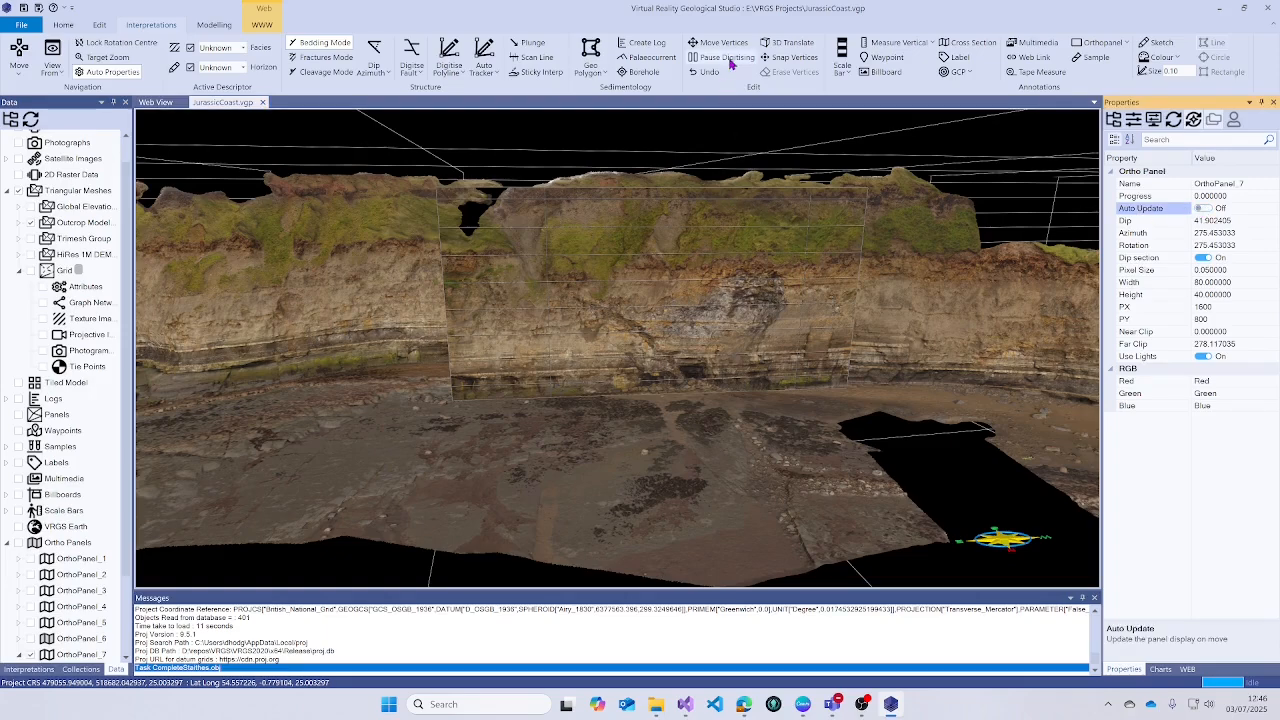
- Drag the panel's centre down, right and forward against the Staithes cliff face
{"action": "left_click", "coordinate": [652, 288]}
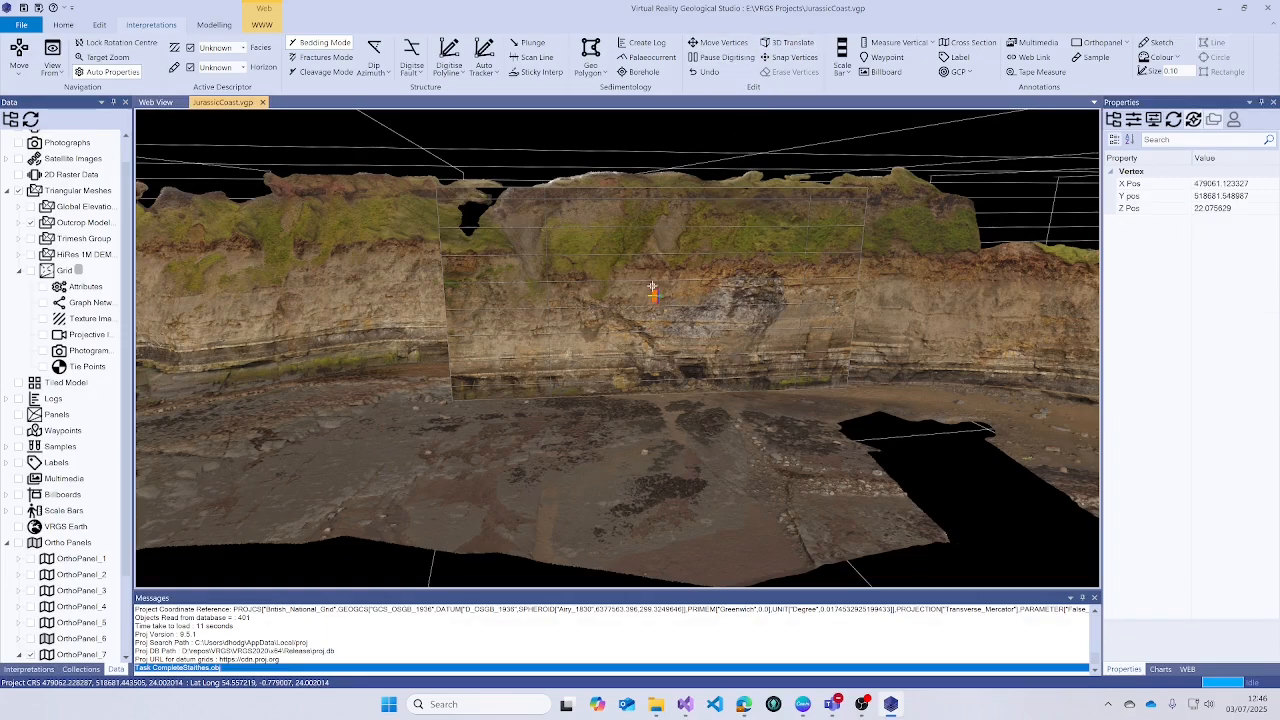
{"action": "left_click_drag", "start_coordinate": [676, 298], "coordinate": [683, 347]}
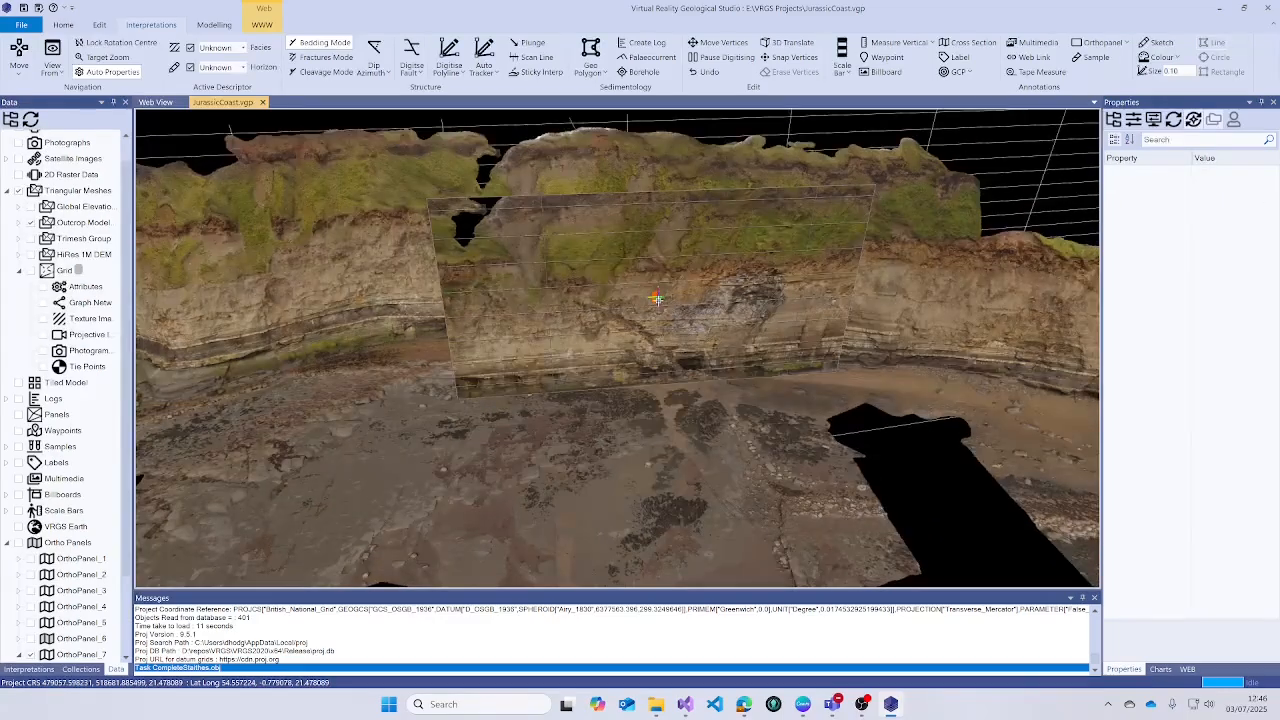
{"action": "left_click_drag", "start_coordinate": [656, 299], "coordinate": [750, 408]}
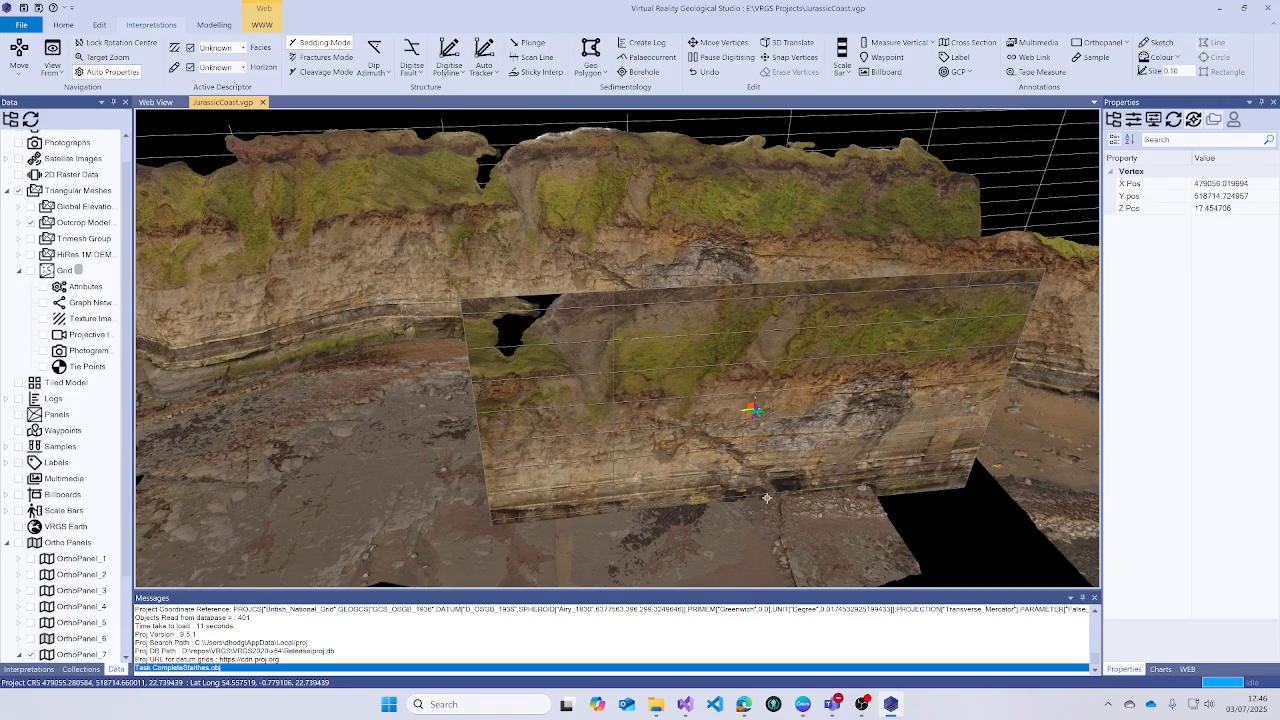
{"action": "left_click_drag", "start_coordinate": [766, 497], "coordinate": [712, 366]}
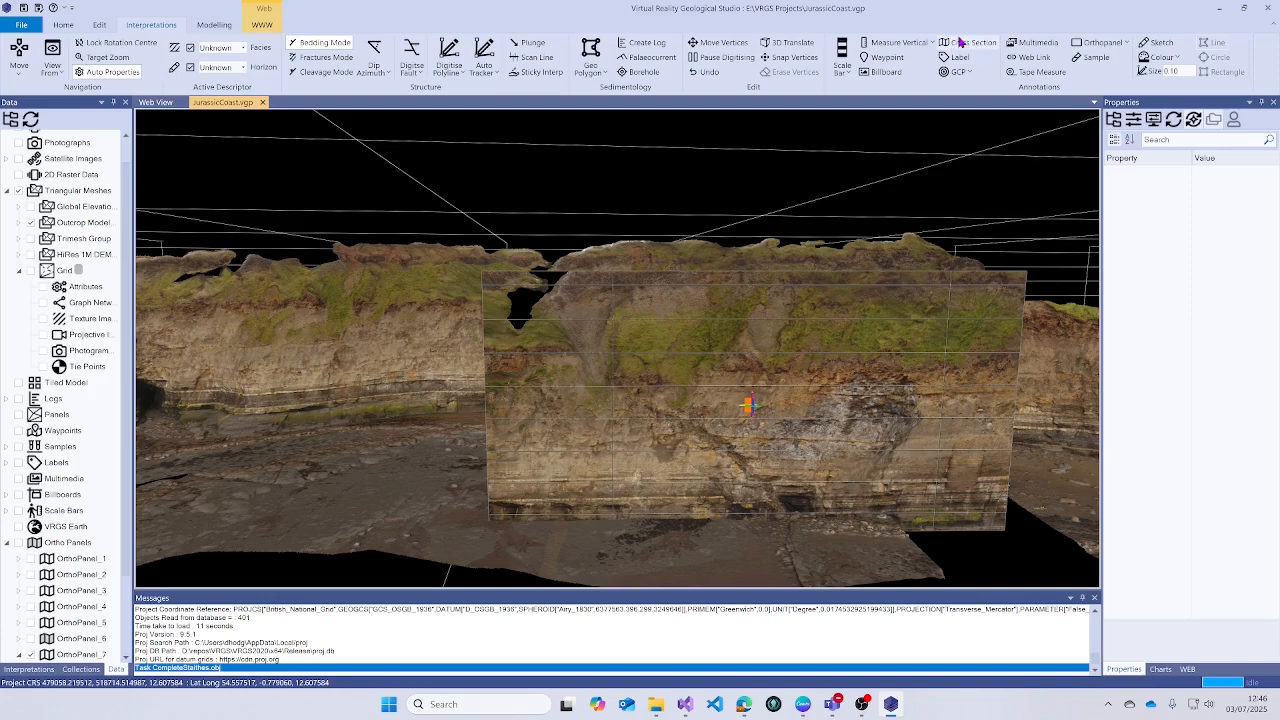
- Digitise a new fault trace polyline across the ortho panel image
{"action": "left_click", "coordinate": [449, 55]}
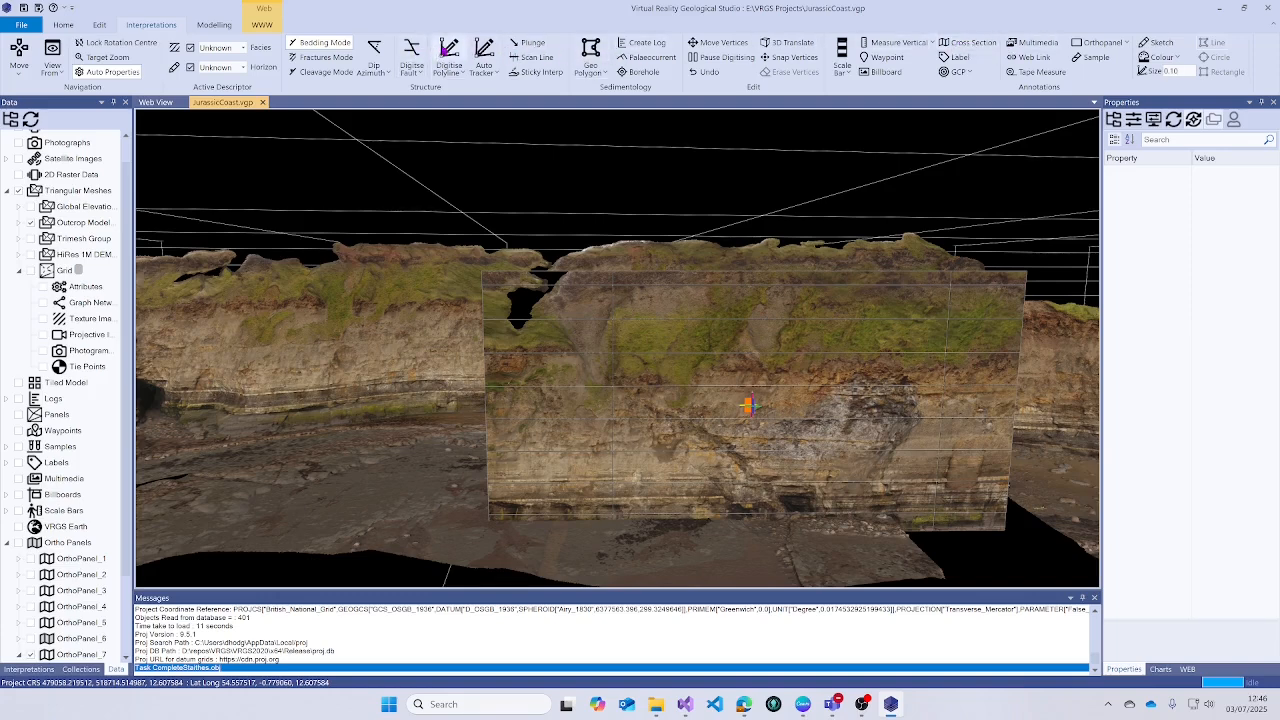
{"action": "left_click", "coordinate": [788, 520]}
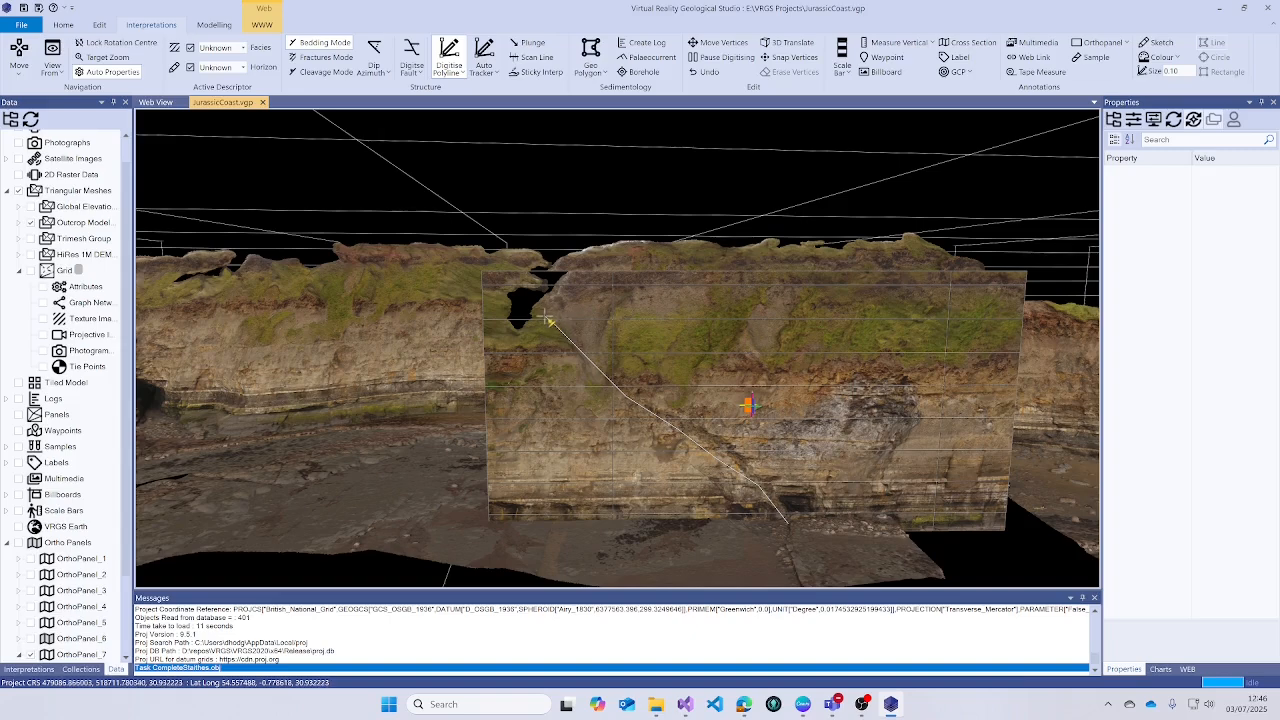
{"action": "double_click", "coordinate": [552, 317]}
{"action": "mouse_move", "coordinate": [757, 363]}
{"action": "left_mouse_down"}
{"action": "mouse_move", "coordinate": [826, 440]}
{"action": "mouse_move", "coordinate": [757, 388]}
{"action": "left_mouse_up"}
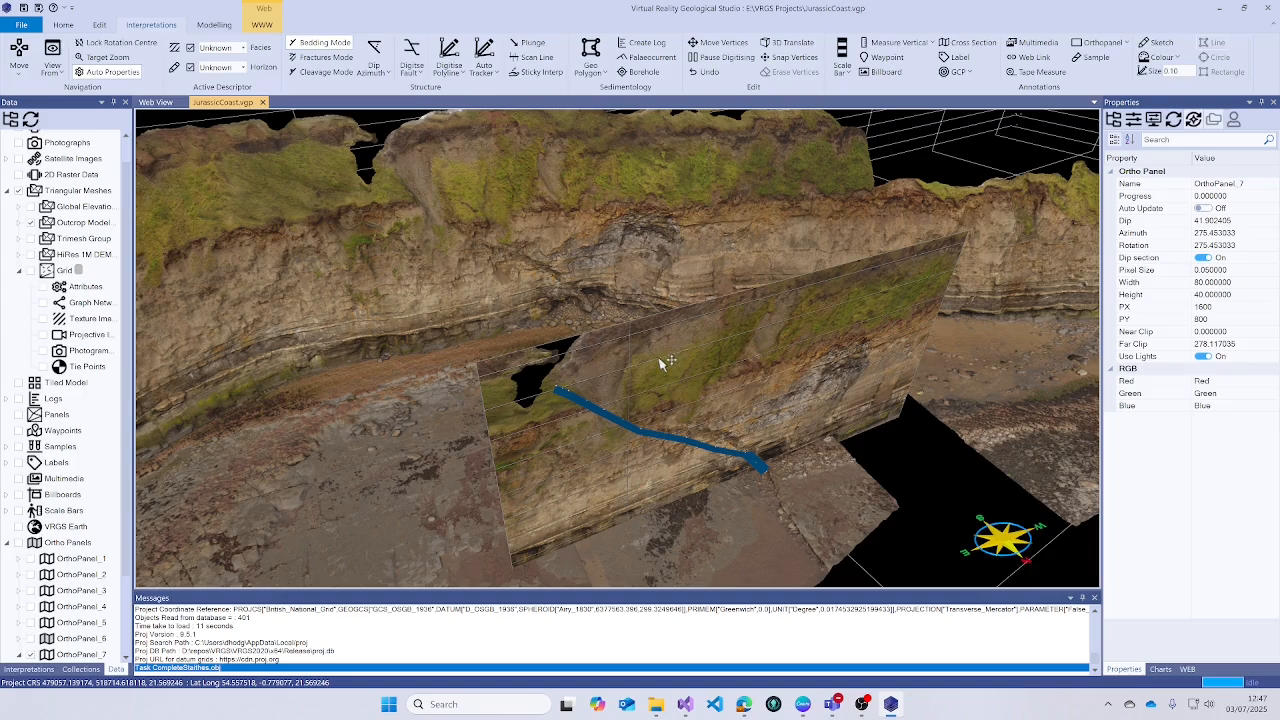
{"action": "scroll", "coordinate": [75, 545], "scroll_direction": "down", "scroll_amount": 2}
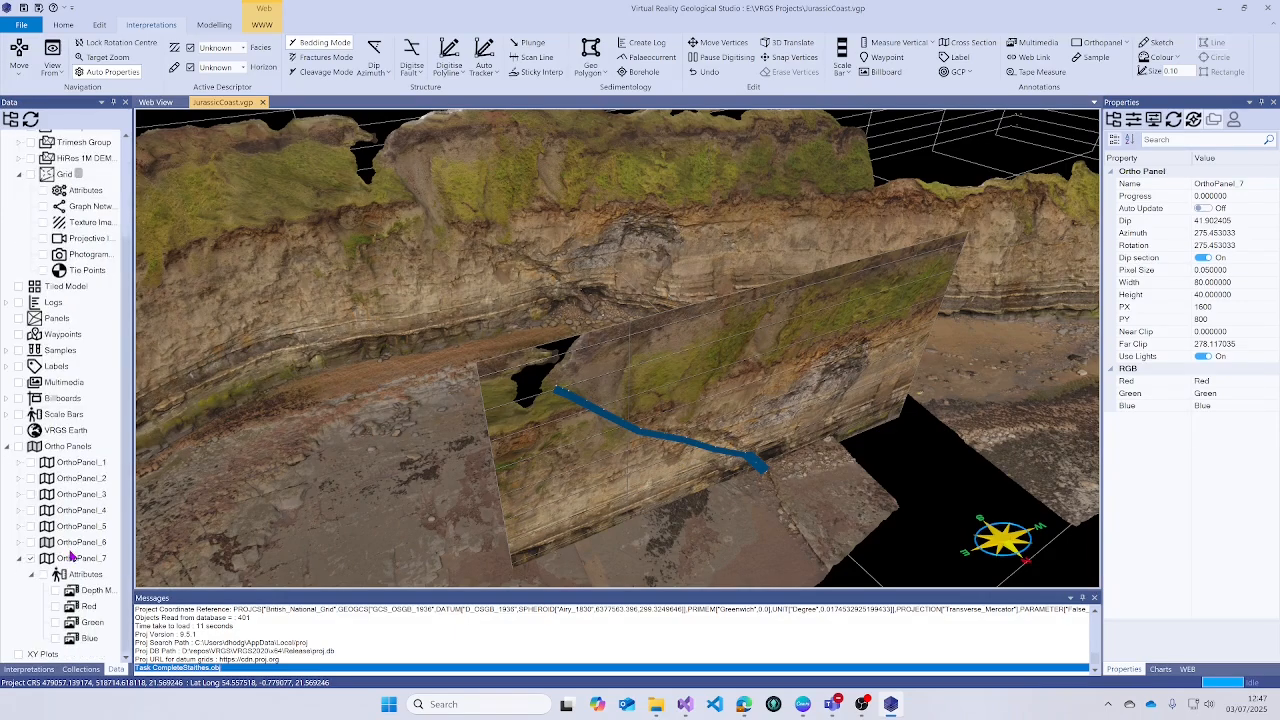
- Tick Grid in the Data tree to show the orange-to-blue gridded surface
{"action": "left_click", "coordinate": [33, 669]}
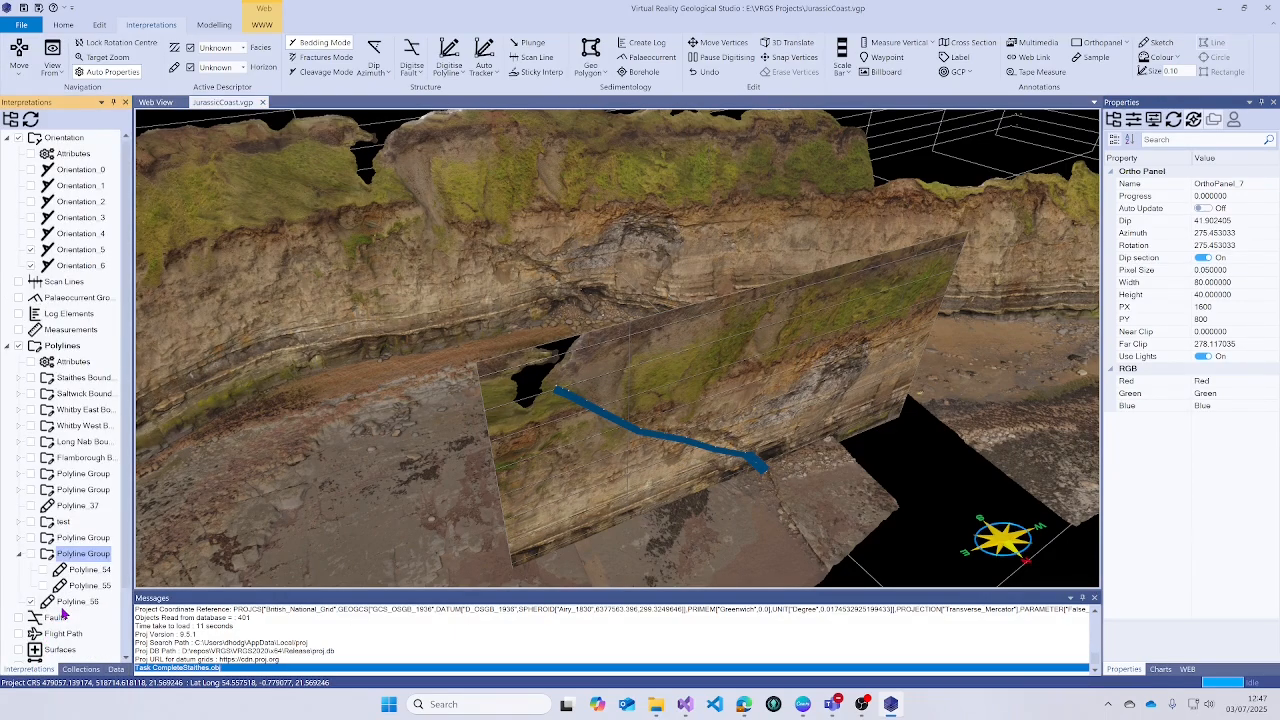
{"action": "left_click", "coordinate": [115, 669]}
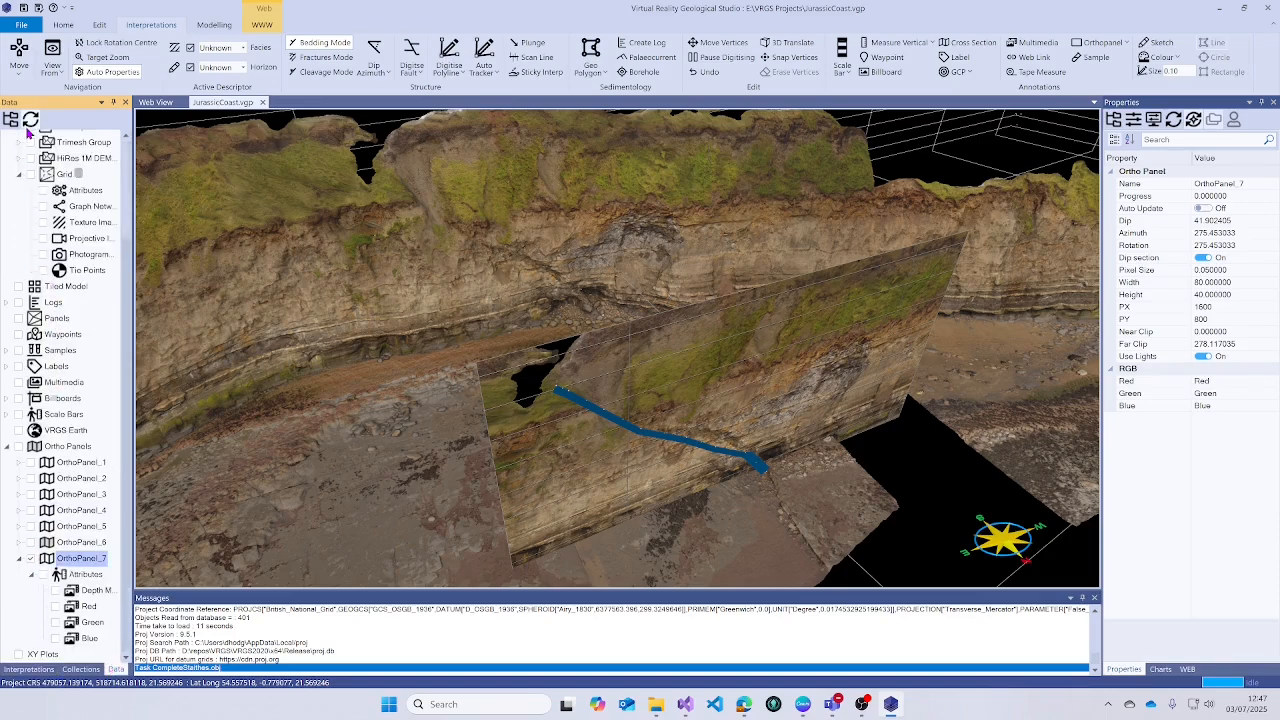
{"action": "left_click", "coordinate": [31, 175]}
- Move Polyline_56 into the Polyline Group in the Interpretations tree
{"action": "left_click", "coordinate": [33, 669]}
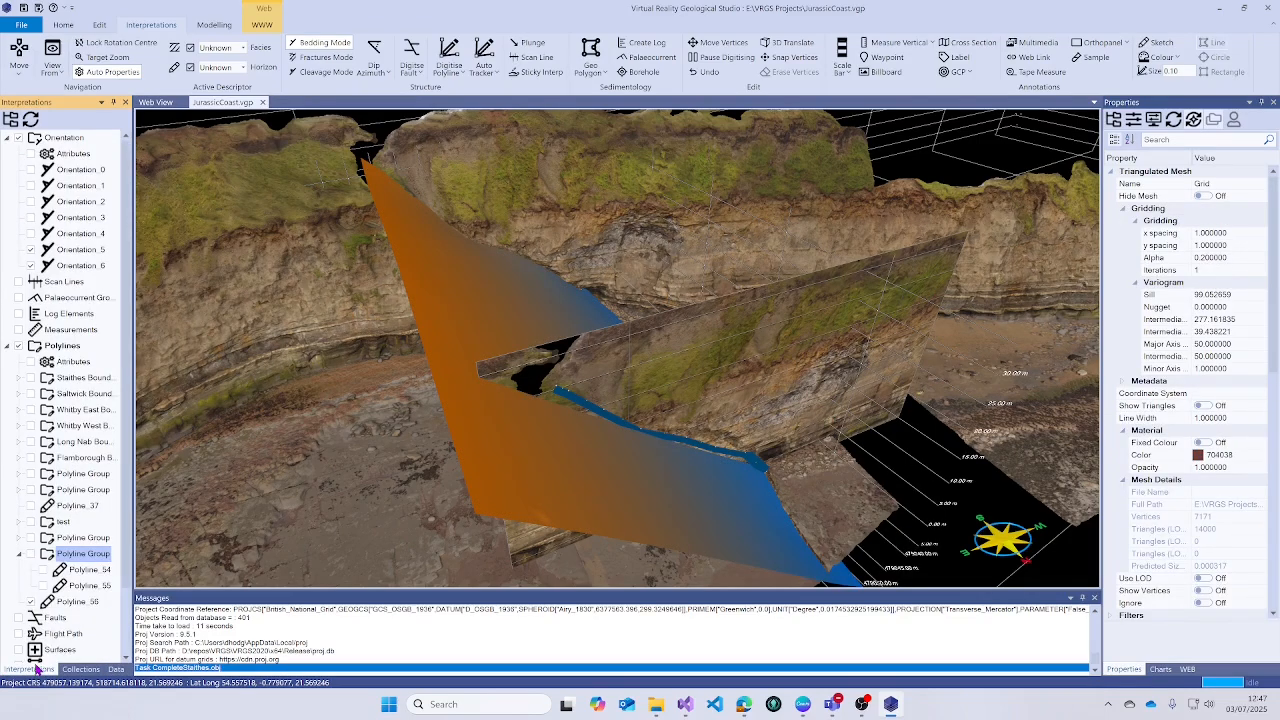
{"action": "left_click", "coordinate": [74, 606]}
{"action": "left_click_drag", "start_coordinate": [74, 605], "coordinate": [88, 578]}
{"action": "scroll", "coordinate": [603, 449], "scroll_direction": "up", "scroll_amount": 2}
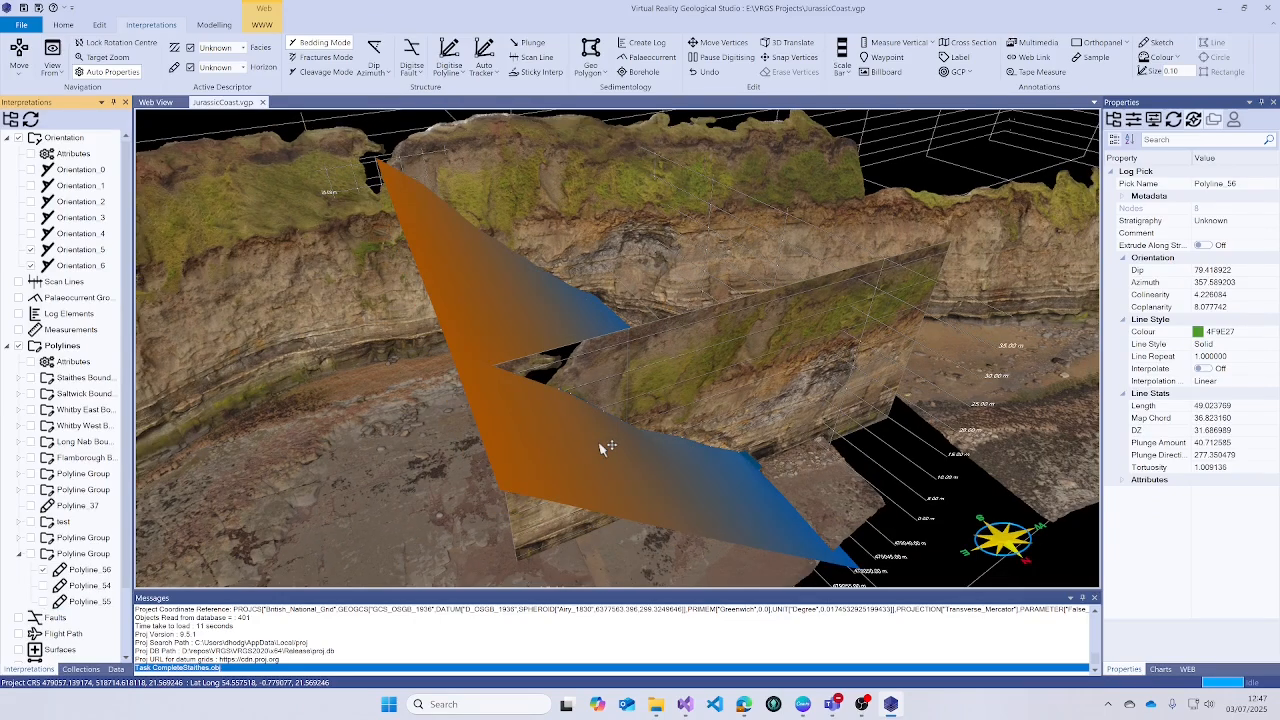
{"action": "mouse_move", "coordinate": [603, 449]}
{"action": "left_mouse_down"}
{"action": "mouse_move", "coordinate": [620, 443]}
{"action": "mouse_move", "coordinate": [602, 428]}
{"action": "left_mouse_up"}
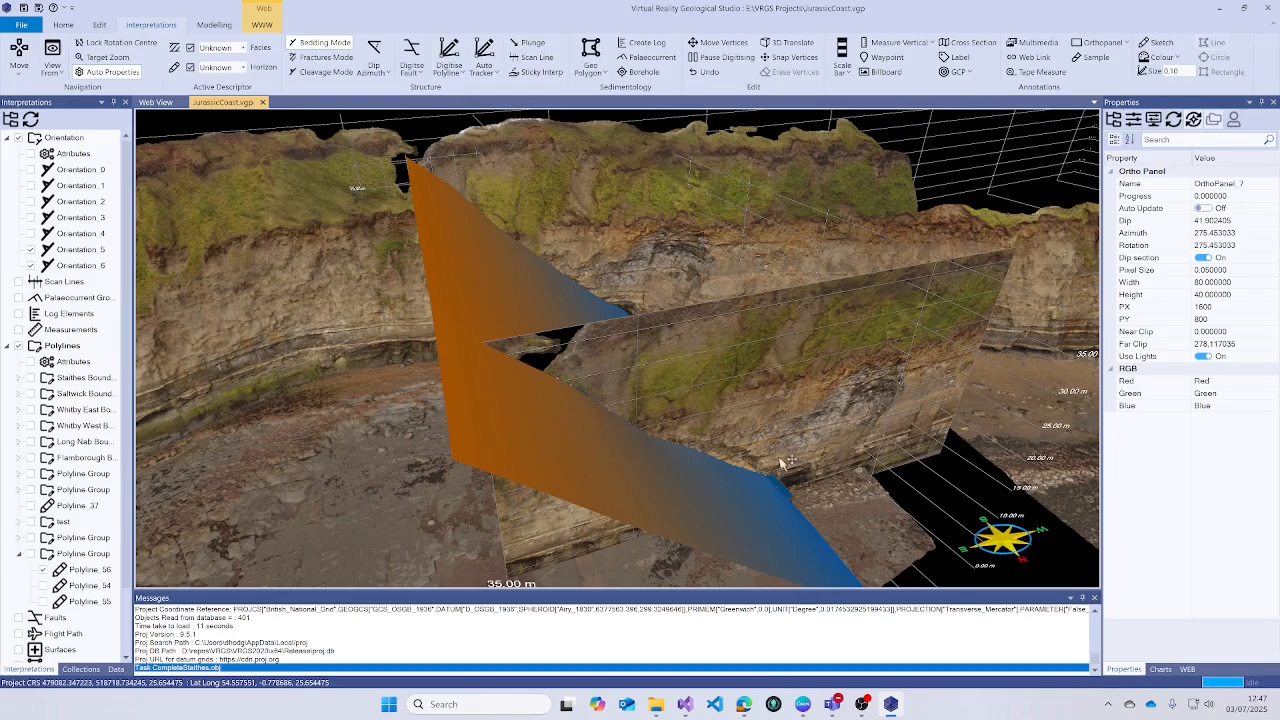
{"action": "left_click_drag", "start_coordinate": [782, 461], "coordinate": [583, 480]}
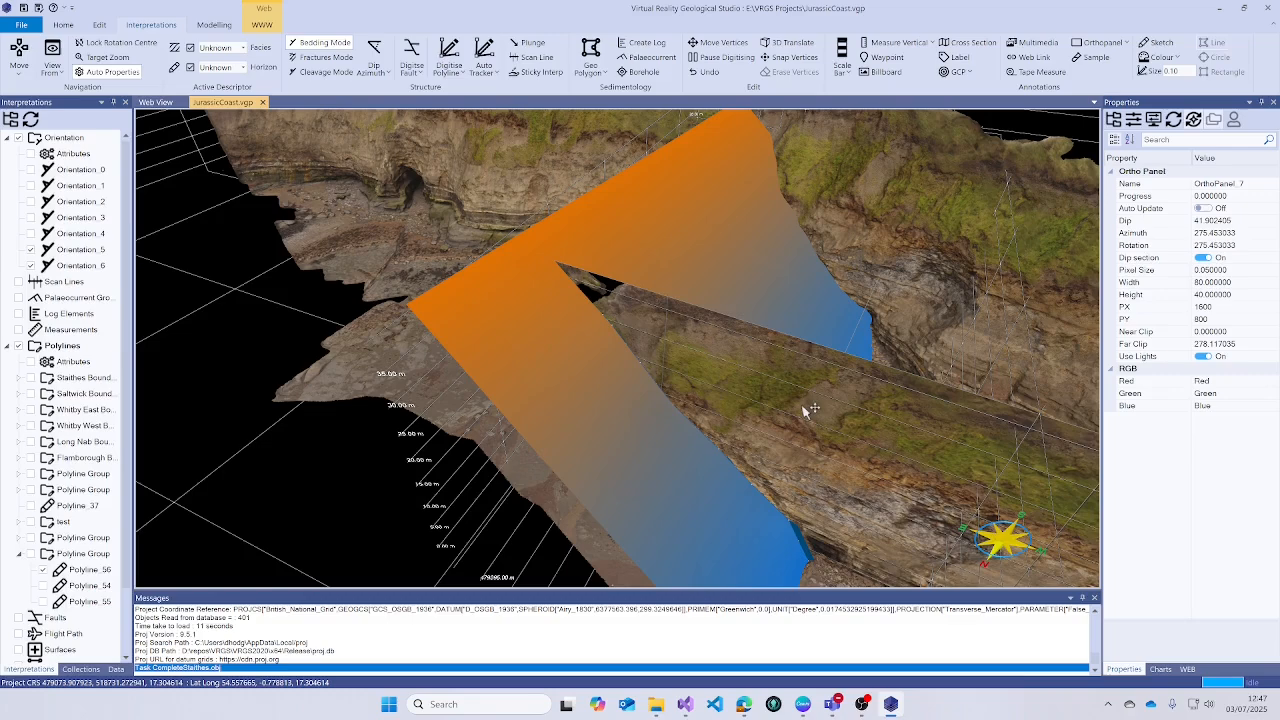
{"action": "scroll", "coordinate": [65, 614], "scroll_direction": "down", "scroll_amount": 2}
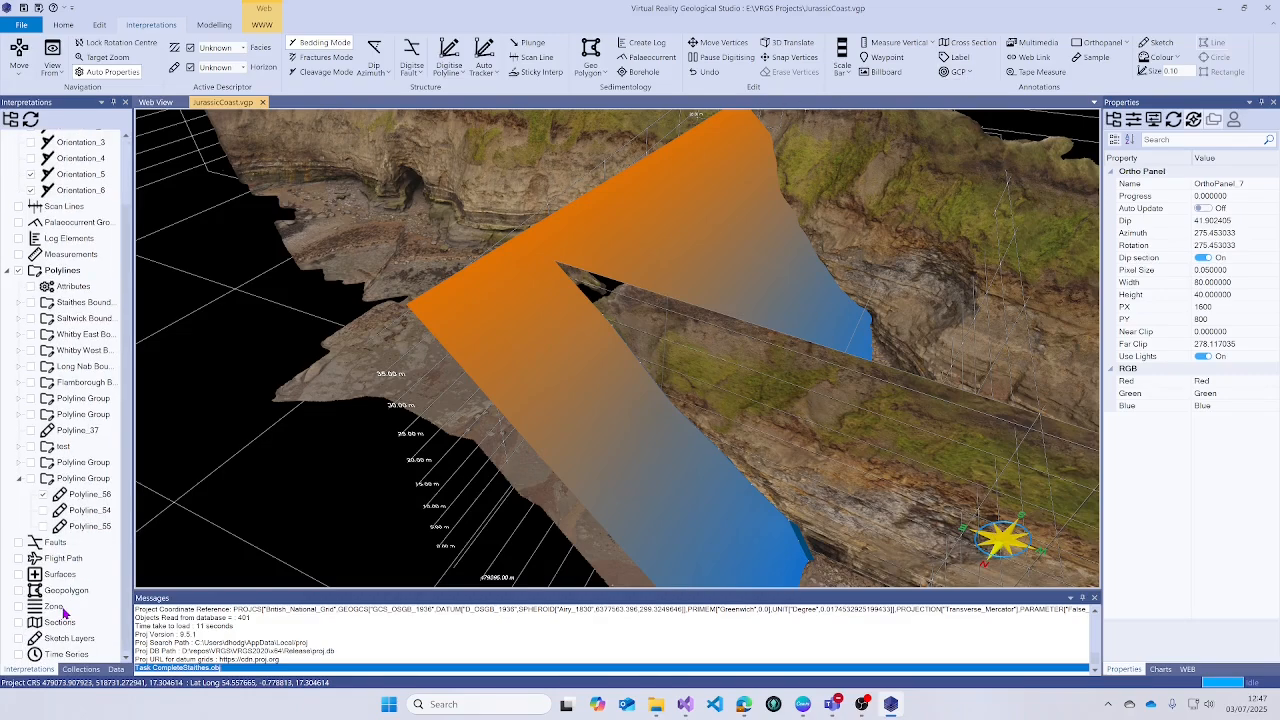
- Turn on Show Contours for the Grid surface so contour lines cross it
{"action": "left_click", "coordinate": [116, 669]}
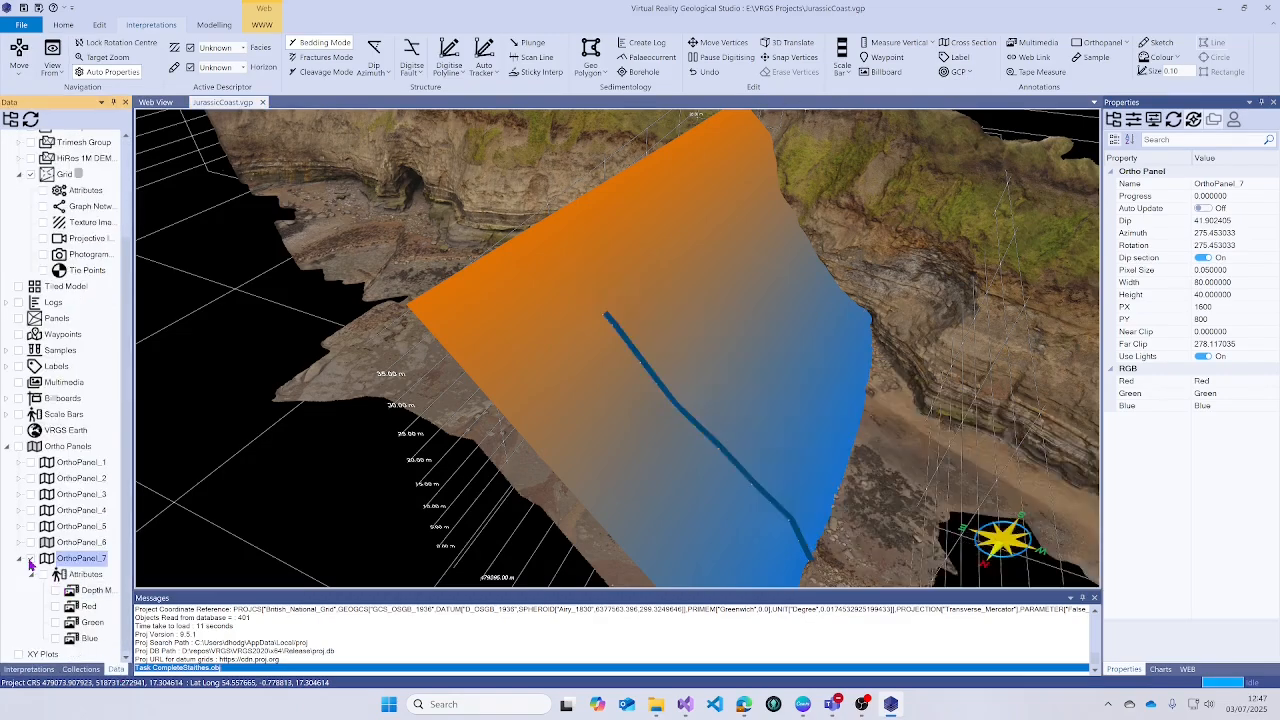
{"action": "left_click_drag", "start_coordinate": [672, 438], "coordinate": [626, 437]}
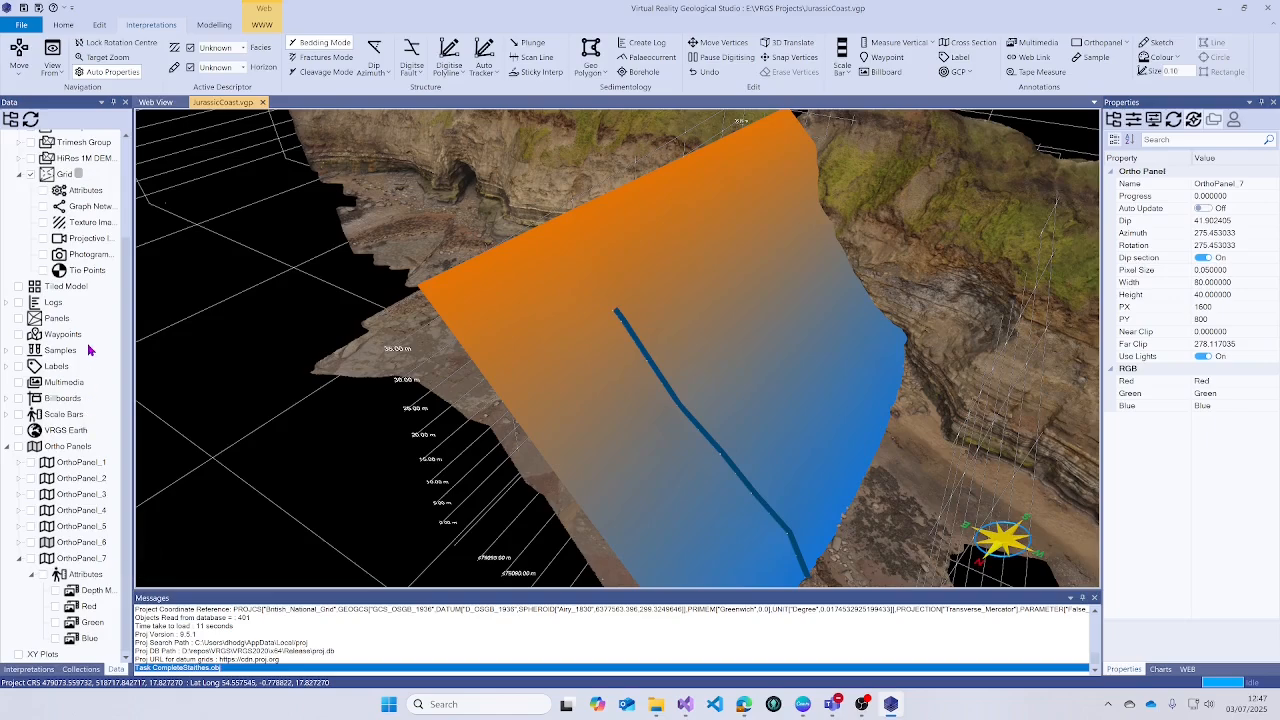
{"action": "left_click", "coordinate": [63, 174]}
{"action": "scroll", "coordinate": [1240, 532], "scroll_direction": "down", "scroll_amount": 5}
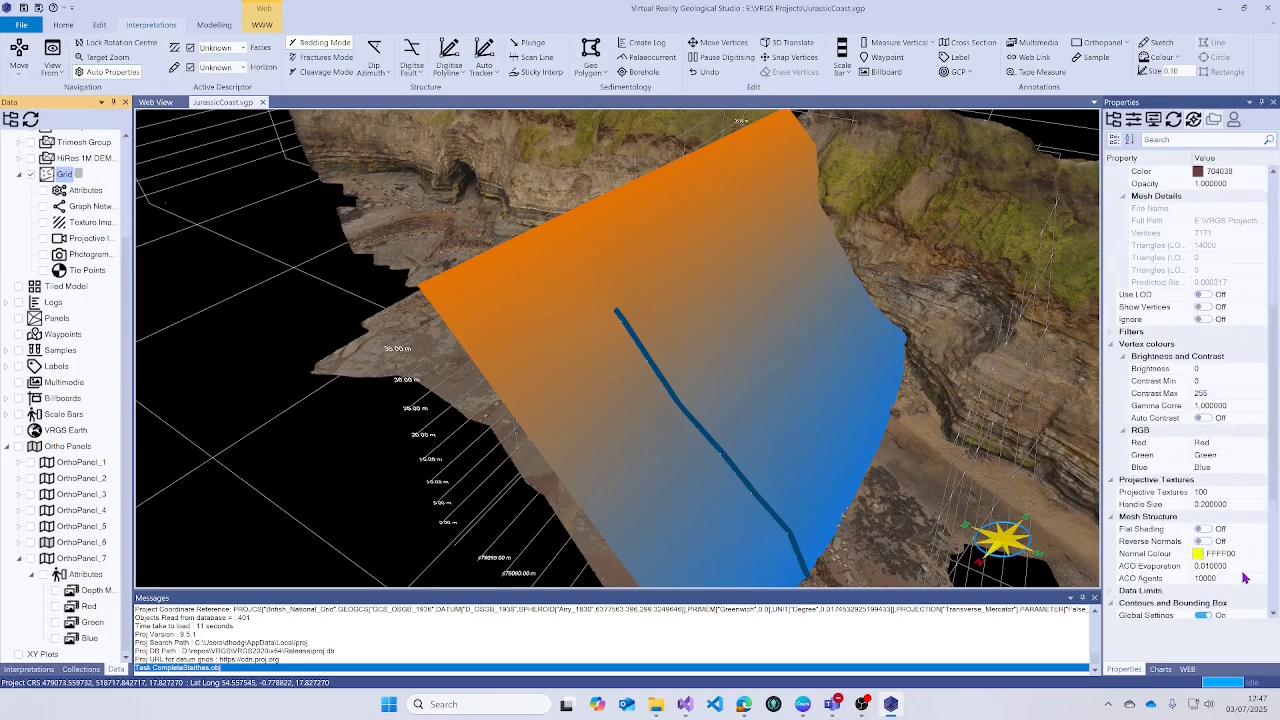
{"action": "left_click", "coordinate": [1203, 479]}
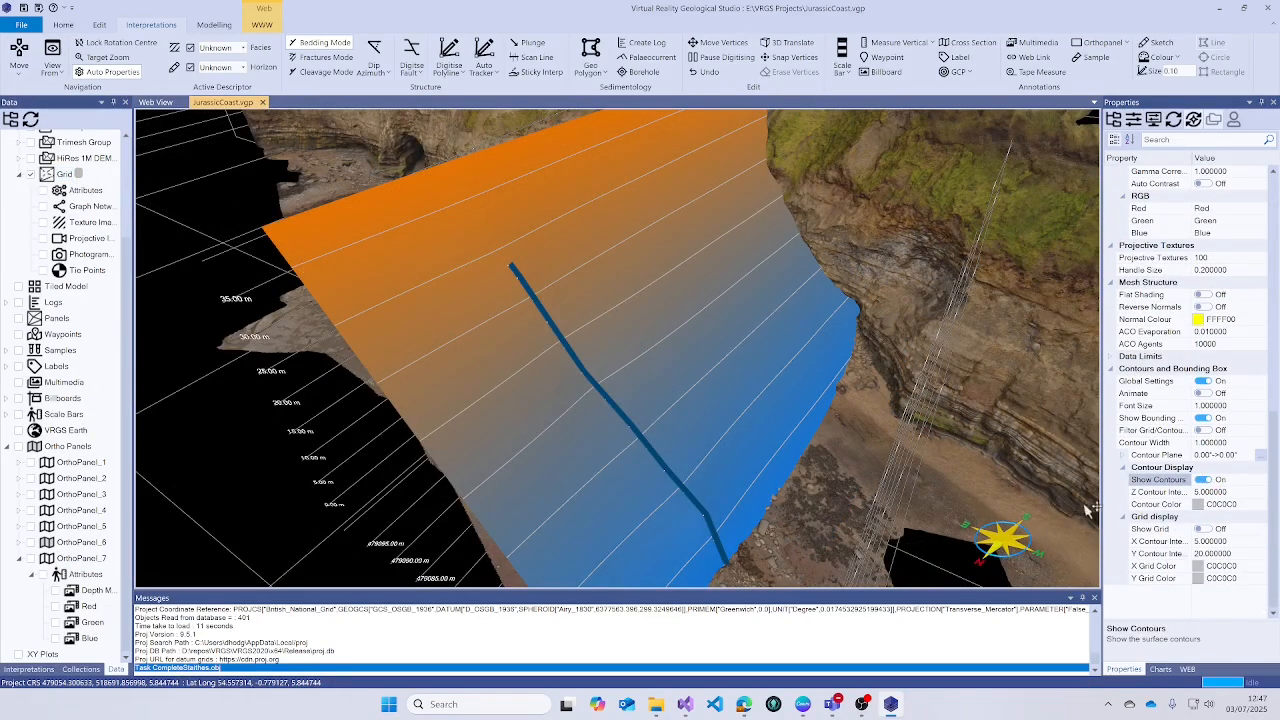
{"action": "left_click", "coordinate": [623, 423]}
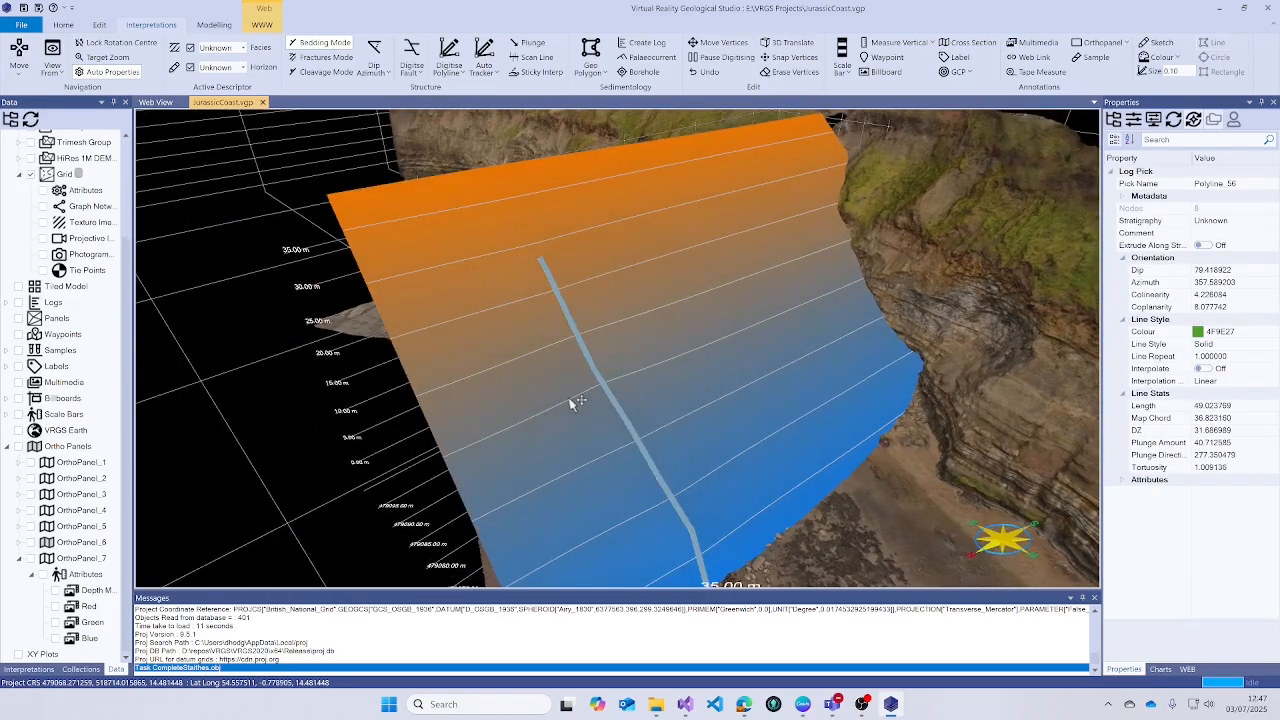
{"action": "left_click_drag", "start_coordinate": [750, 412], "coordinate": [692, 328]}
{"action": "right_click_drag", "start_coordinate": [692, 328], "coordinate": [817, 427]}
{"action": "scroll", "coordinate": [818, 400], "scroll_direction": "down", "scroll_amount": 5}
{"action": "right_click_drag", "start_coordinate": [820, 329], "coordinate": [850, 380]}
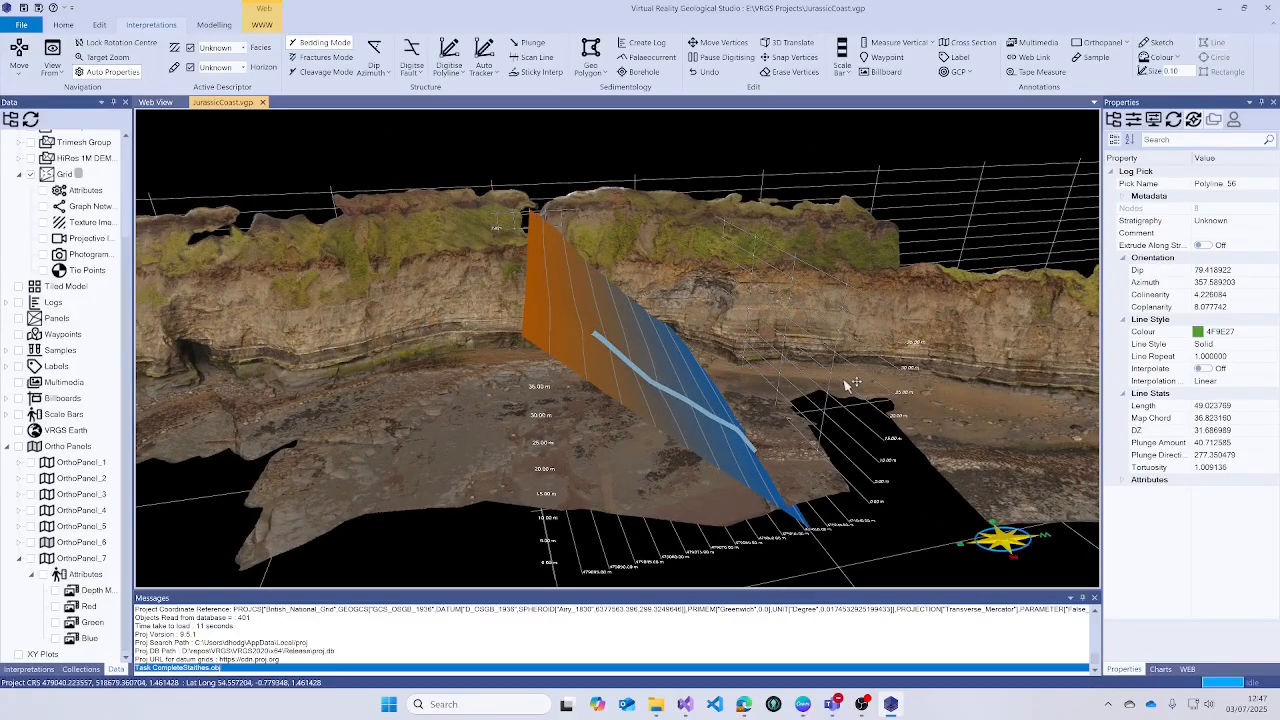